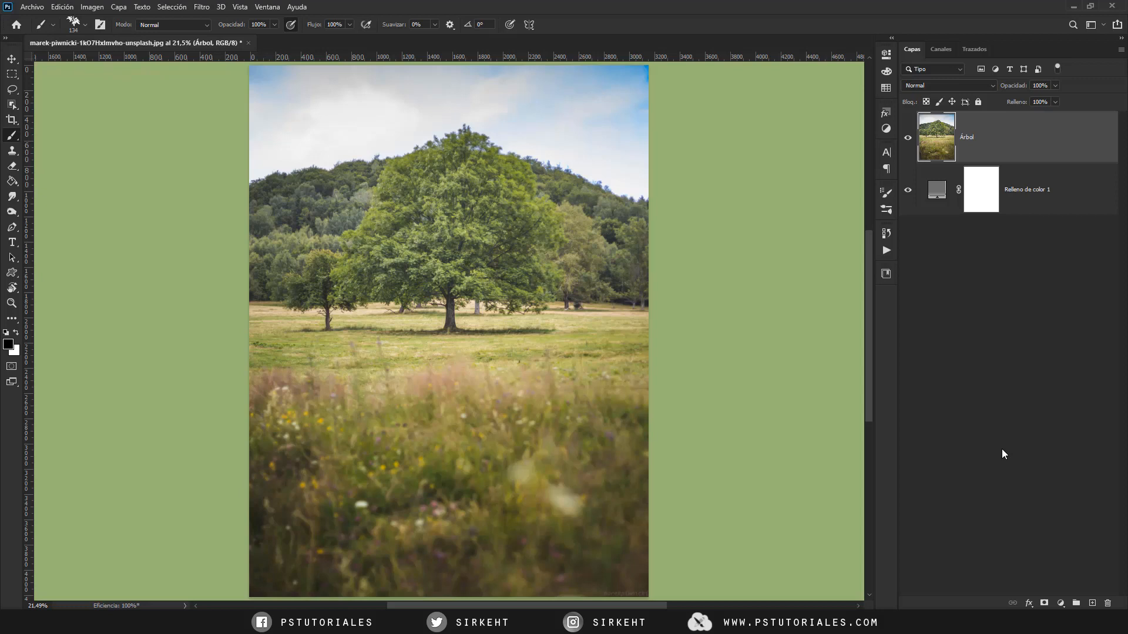
- Outline the large tree's crown and trunk with a rough Lasso selection and turn it into a layer mask on the Árbol layer
{"action": "scroll", "coordinate": [502, 345], "scroll_direction": "up", "scroll_amount": 7}
{"action": "left_click_drag", "start_coordinate": [487, 269], "coordinate": [546, 432]}
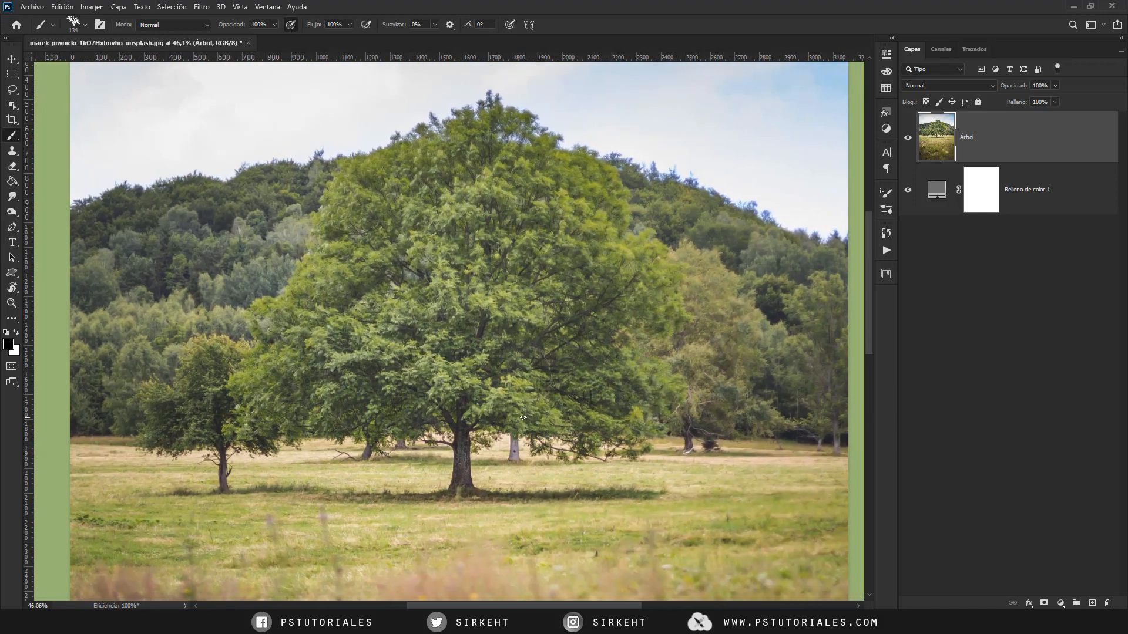
{"action": "scroll", "coordinate": [507, 364], "scroll_direction": "up", "scroll_amount": 1}
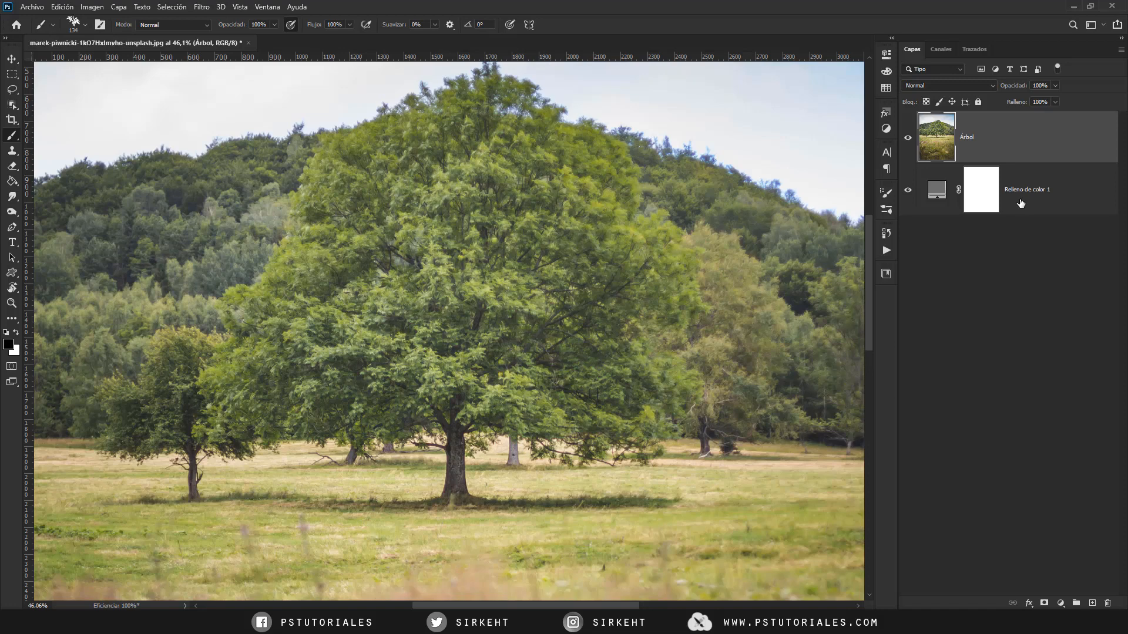
{"action": "left_click_drag", "start_coordinate": [583, 310], "coordinate": [578, 322]}
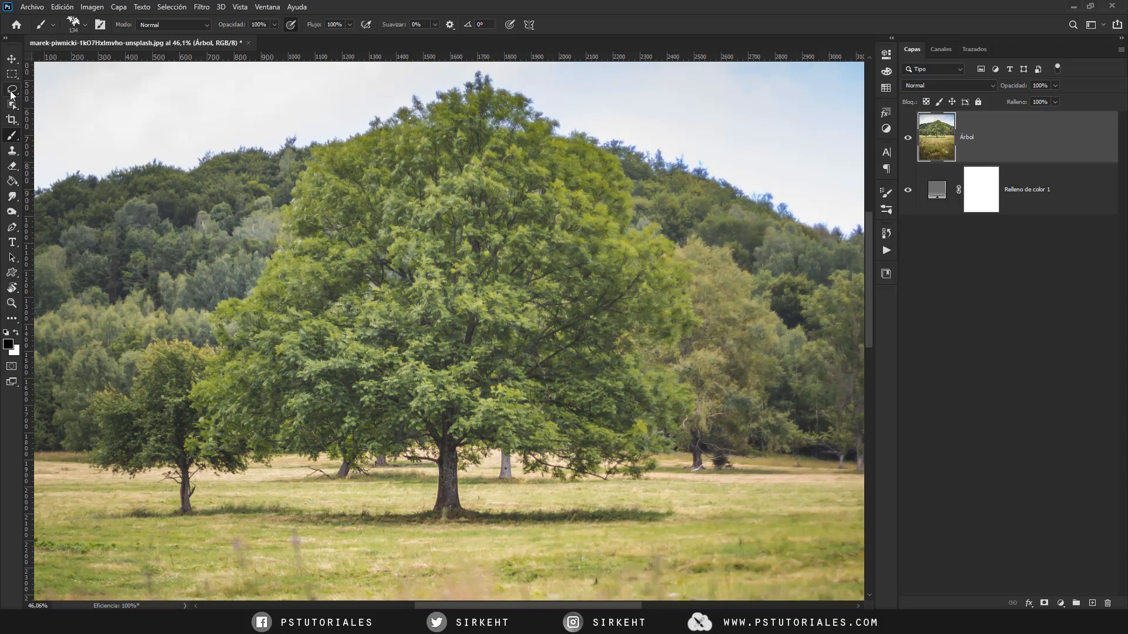
{"action": "left_click_drag", "start_coordinate": [11, 92], "coordinate": [77, 92]}
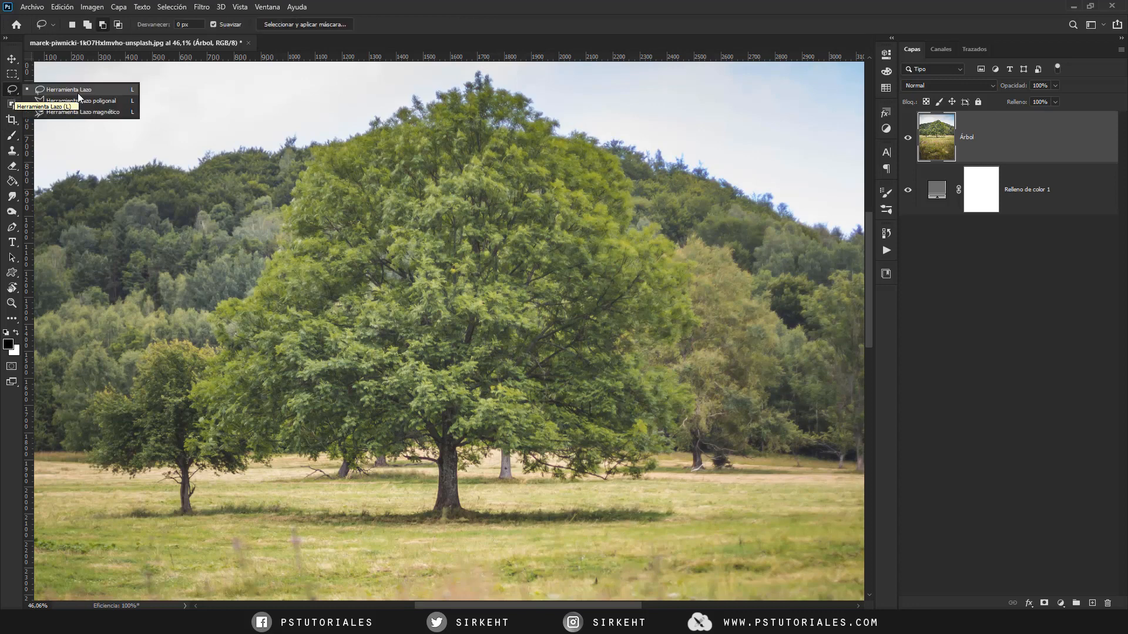
{"action": "left_click", "coordinate": [82, 94]}
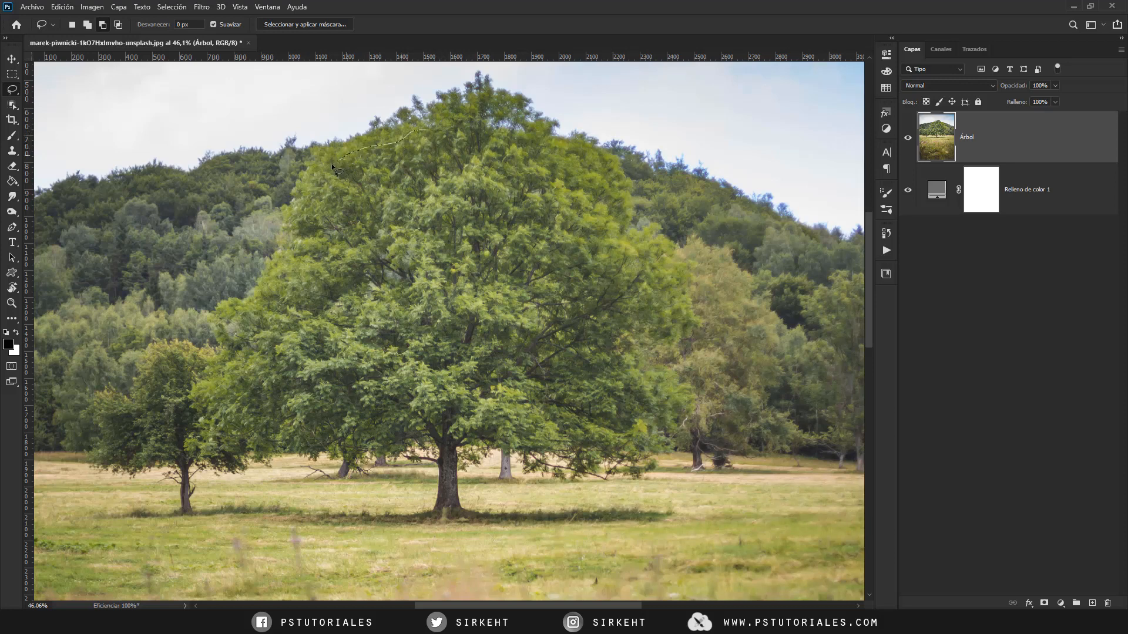
{"action": "mouse_move", "coordinate": [331, 165]}
{"action": "left_mouse_down"}
{"action": "mouse_move", "coordinate": [294, 272]}
{"action": "mouse_move", "coordinate": [273, 296]}
{"action": "mouse_move", "coordinate": [228, 309]}
{"action": "mouse_move", "coordinate": [255, 327]}
{"action": "mouse_move", "coordinate": [217, 382]}
{"action": "mouse_move", "coordinate": [216, 432]}
{"action": "mouse_move", "coordinate": [298, 444]}
{"action": "mouse_move", "coordinate": [376, 432]}
{"action": "mouse_move", "coordinate": [442, 458]}
{"action": "mouse_move", "coordinate": [452, 509]}
{"action": "mouse_move", "coordinate": [617, 438]}
{"action": "mouse_move", "coordinate": [655, 276]}
{"action": "mouse_move", "coordinate": [493, 134]}
{"action": "mouse_move", "coordinate": [477, 98]}
{"action": "left_mouse_up"}
{"action": "left_click", "coordinate": [1043, 603]}
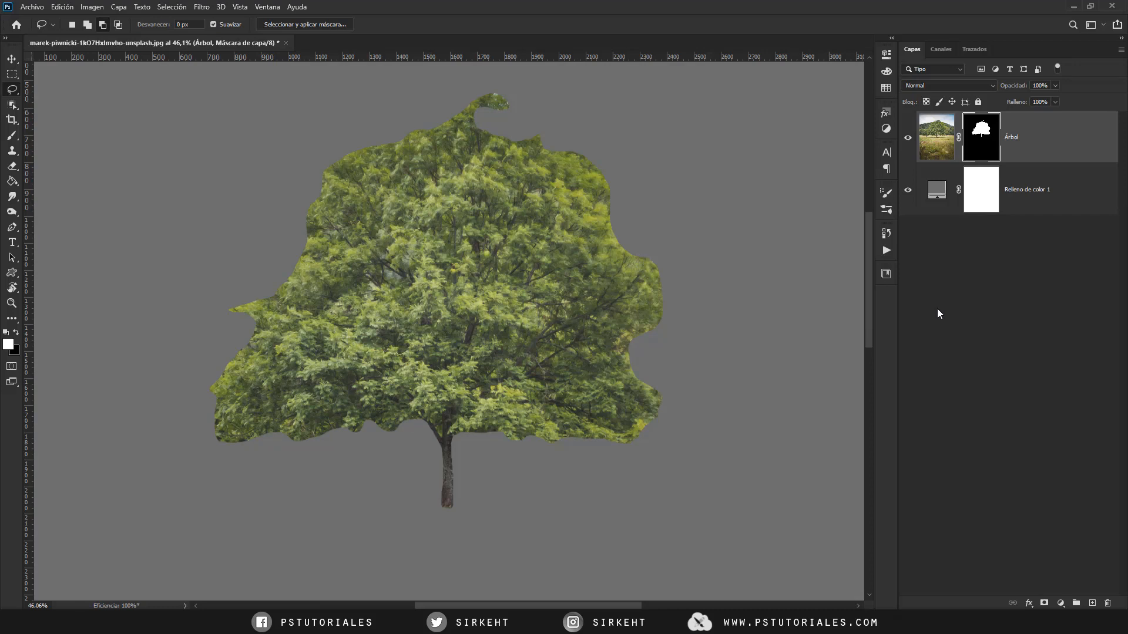
- Show the properties of the Árbol layer's mask and close them again
{"action": "double_click", "coordinate": [982, 146]}
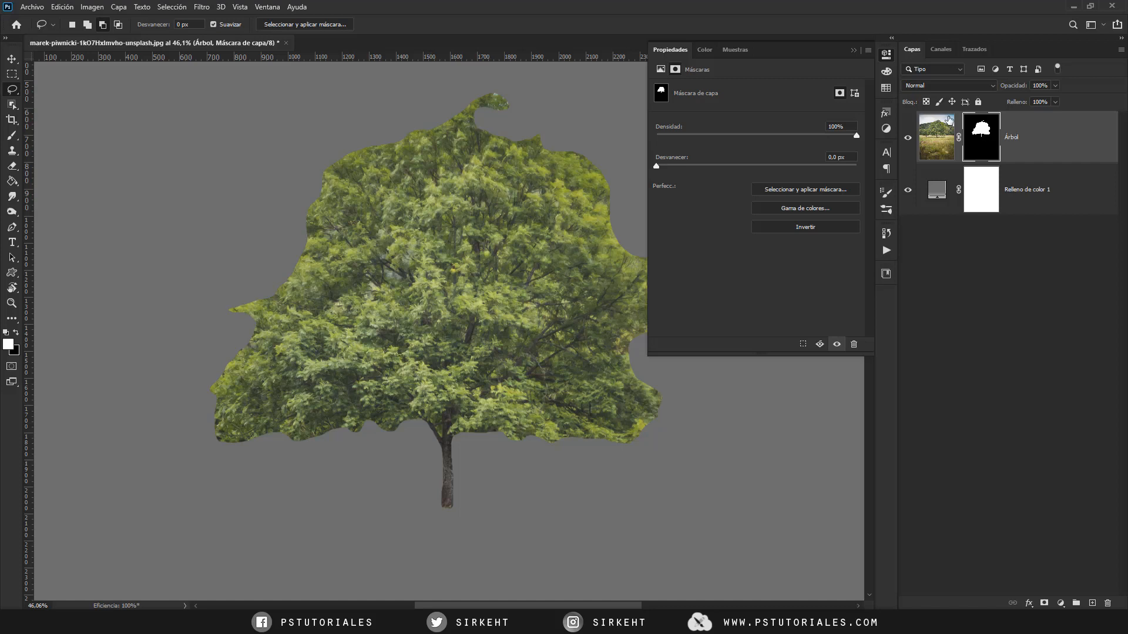
{"action": "left_click", "coordinate": [888, 56]}
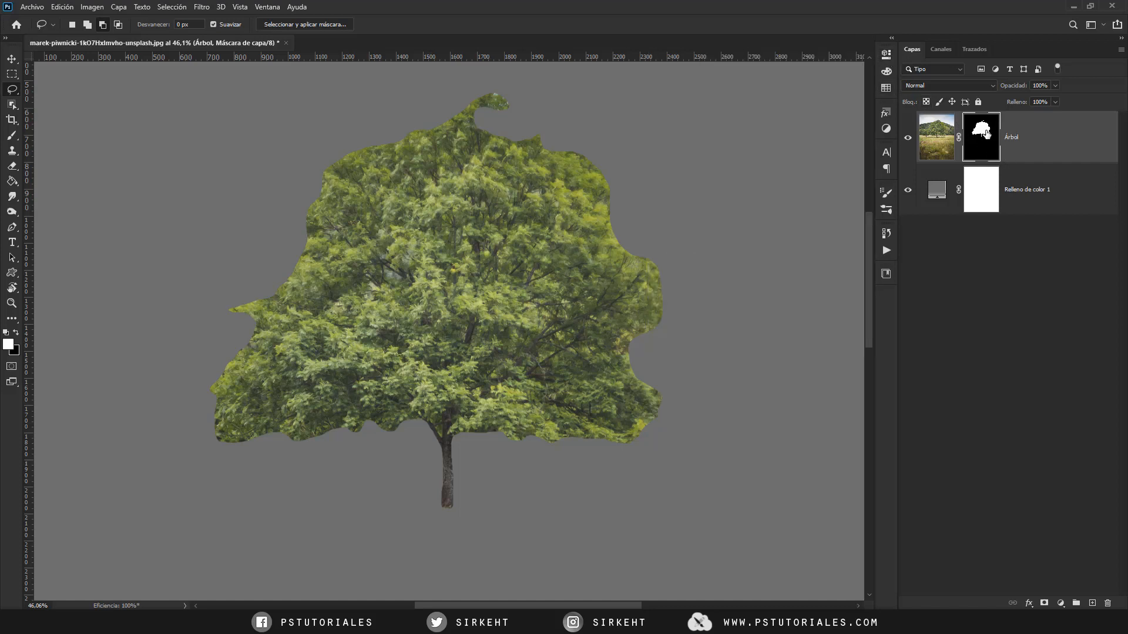
{"action": "left_click", "coordinate": [267, 7]}
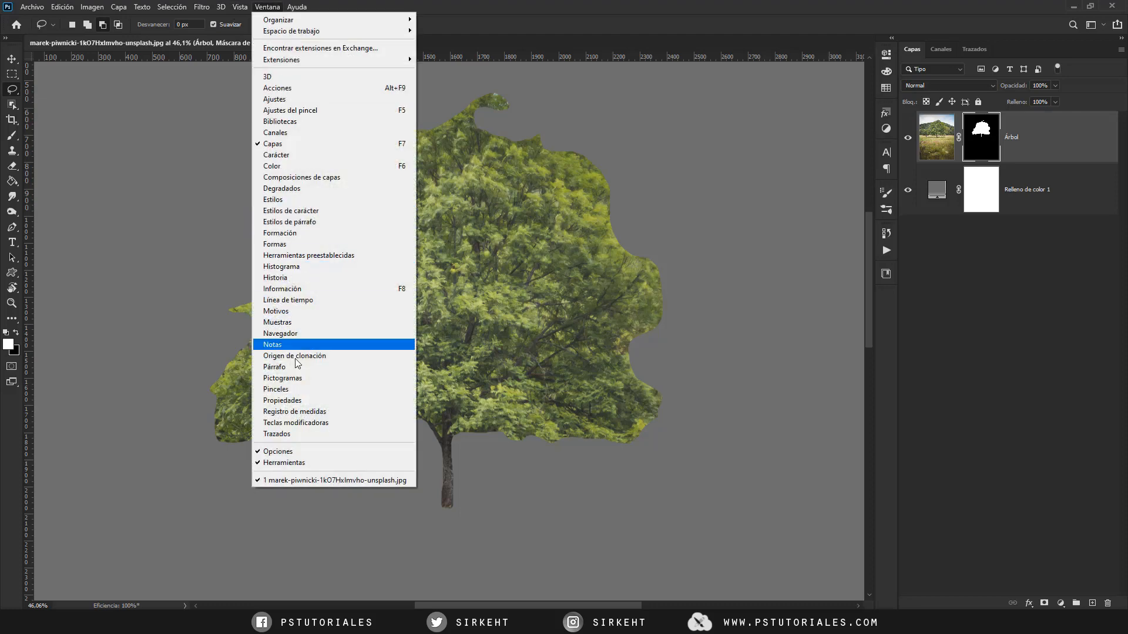
{"action": "left_click", "coordinate": [303, 402]}
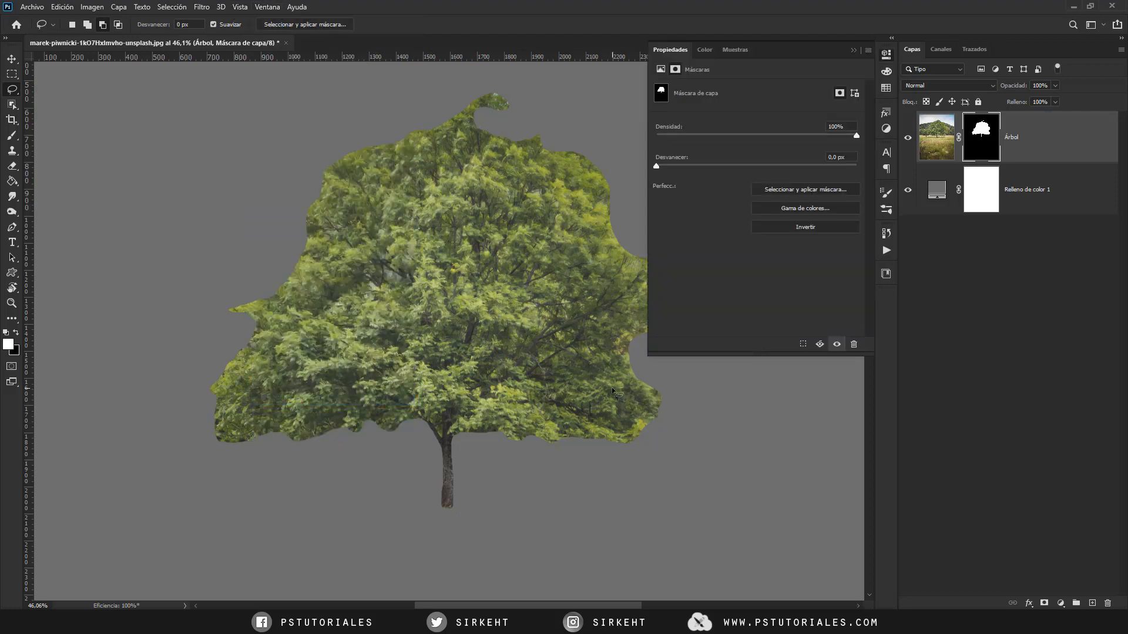
{"action": "left_click", "coordinate": [885, 55]}
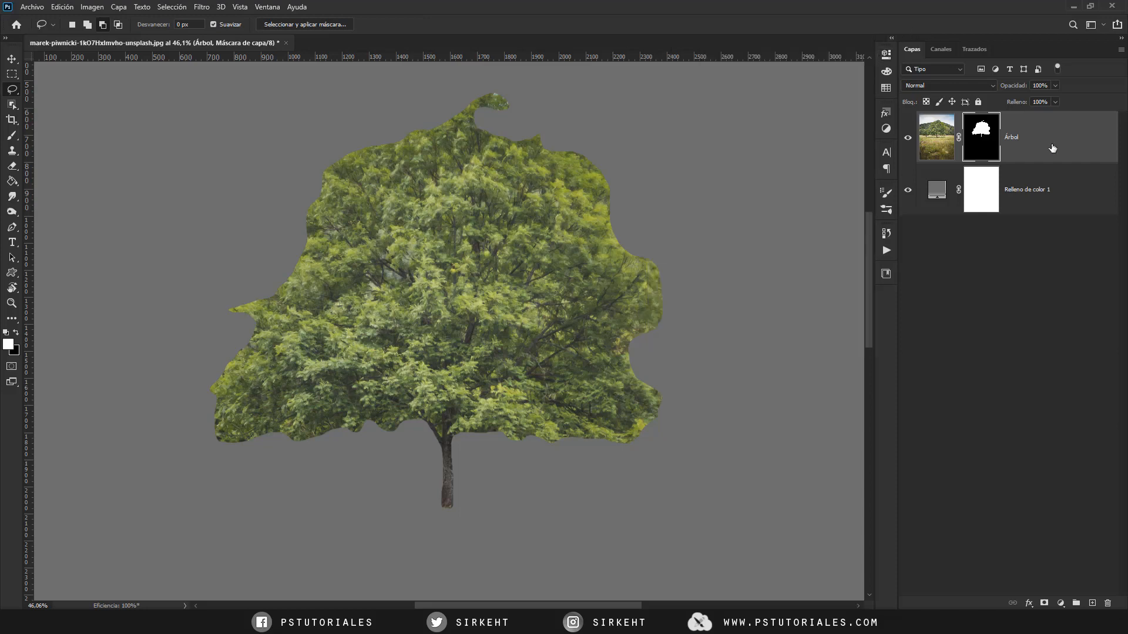
- Duplicate the masked Árbol layer, delete the original layer's mask and lower the original's opacity to 41%
{"action": "key", "text": "ctrl+j"}
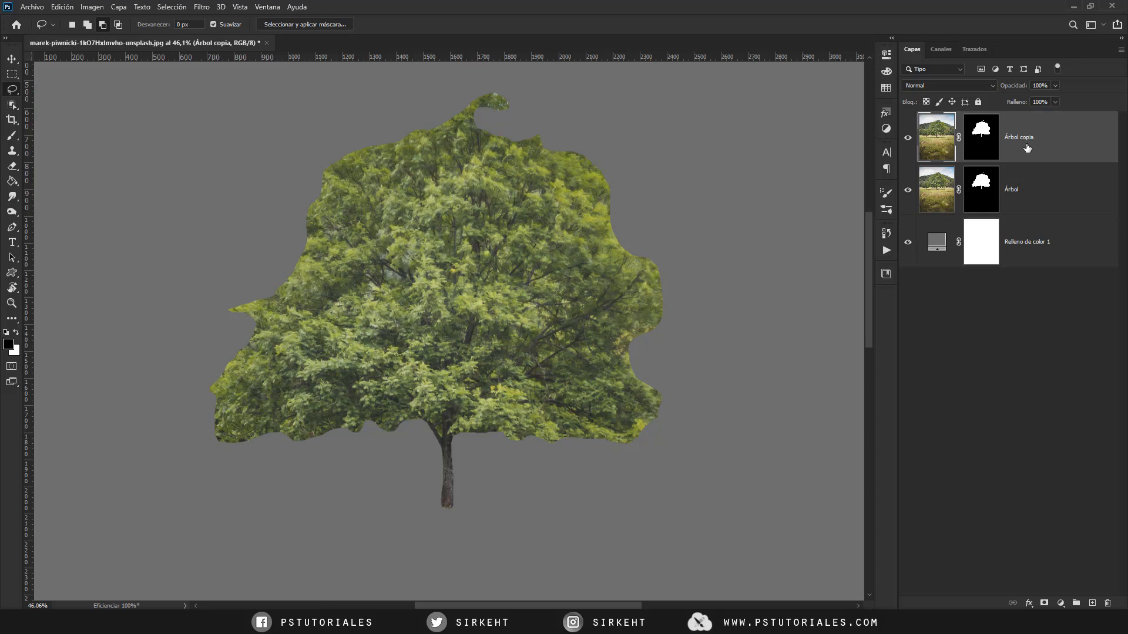
{"action": "left_click", "coordinate": [1025, 192]}
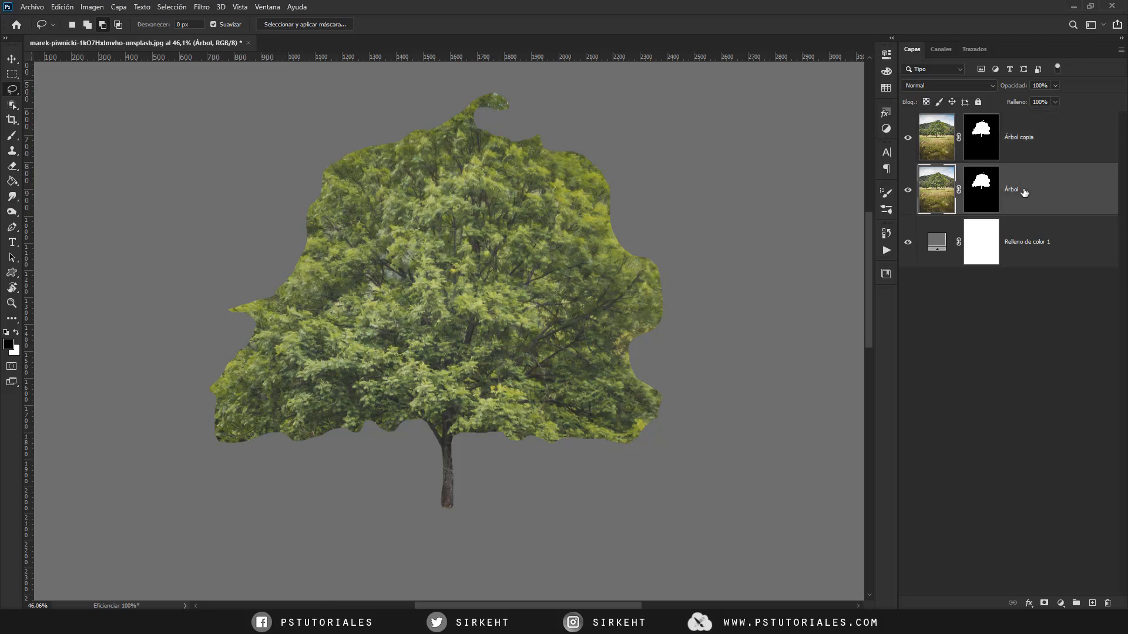
{"action": "right_click", "coordinate": [983, 192]}
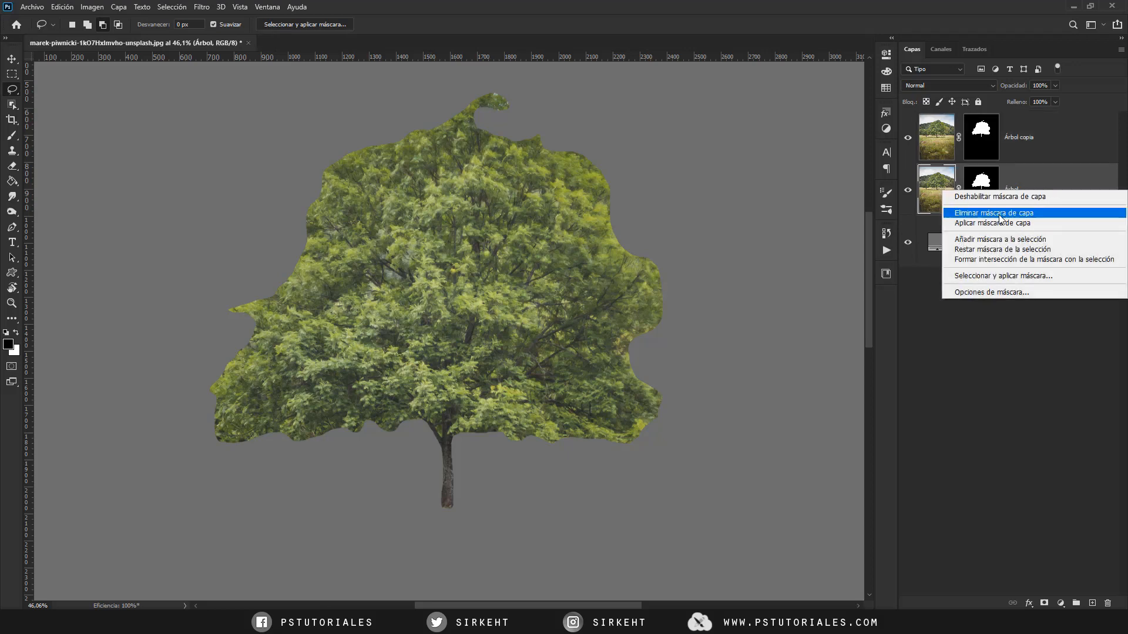
{"action": "left_click", "coordinate": [999, 214]}
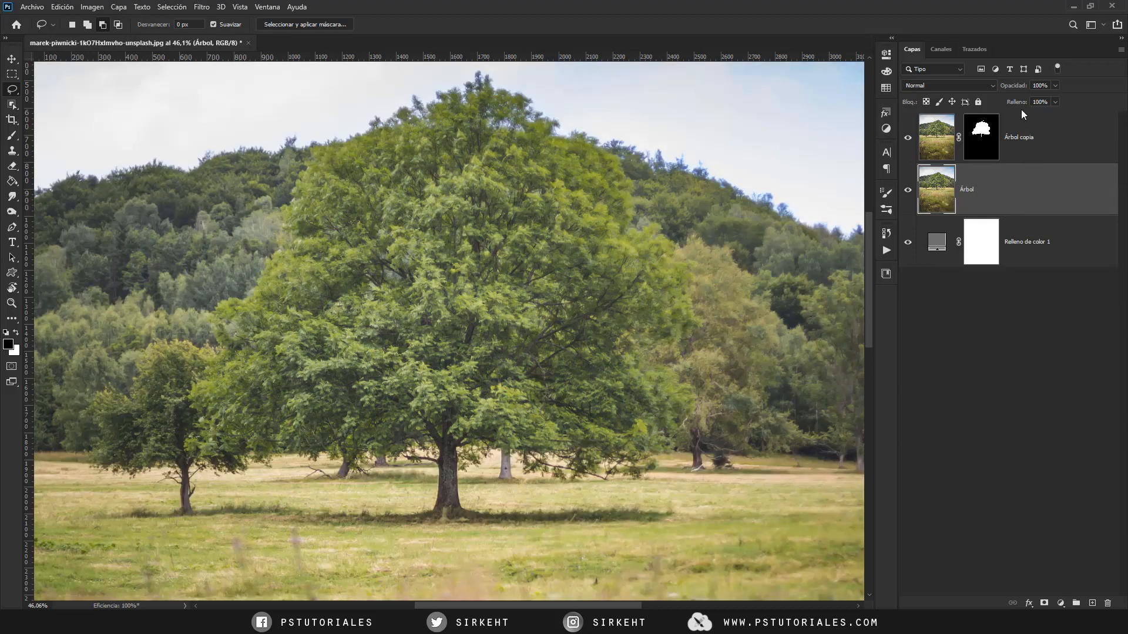
{"action": "left_click_drag", "start_coordinate": [1018, 88], "coordinate": [982, 90]}
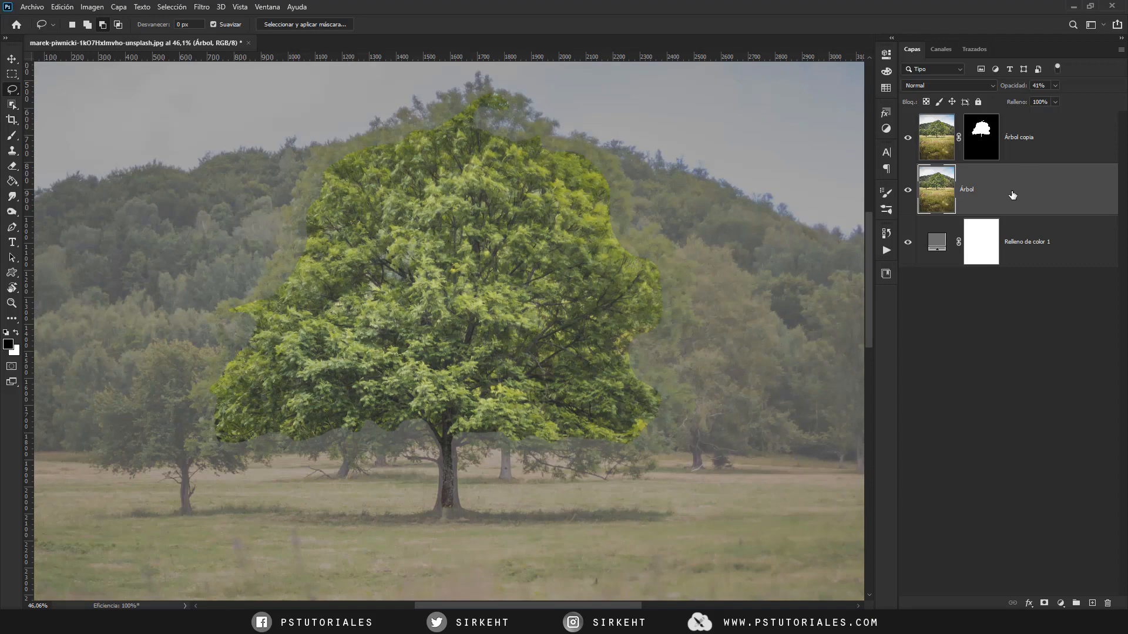
- Delete the unmasked semi-transparent tree layer and rename the remaining masked copy Árbol
{"action": "key", "text": "Delete"}
{"action": "left_click", "coordinate": [1052, 141]}
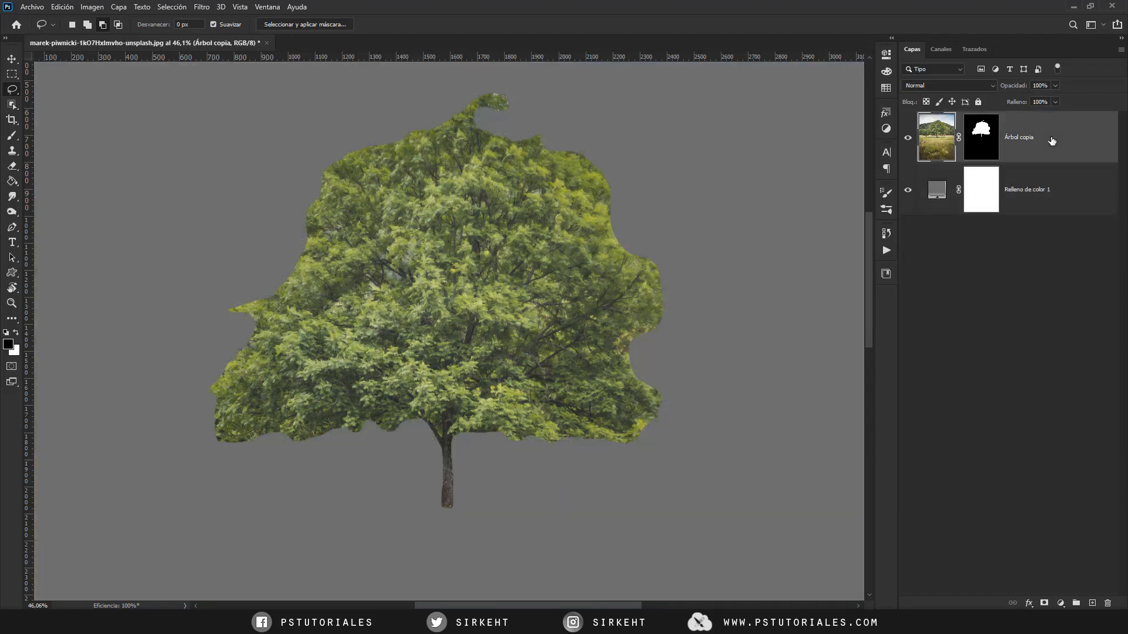
{"action": "left_click", "coordinate": [996, 140]}
{"action": "double_click", "coordinate": [1025, 139]}
{"action": "left_click_drag", "start_coordinate": [1022, 138], "coordinate": [1082, 137]}
{"action": "key", "text": "BackSpace"}
{"action": "key", "text": "Return"}
- Set the density of the Árbol layer's mask to 54%
{"action": "double_click", "coordinate": [984, 137]}
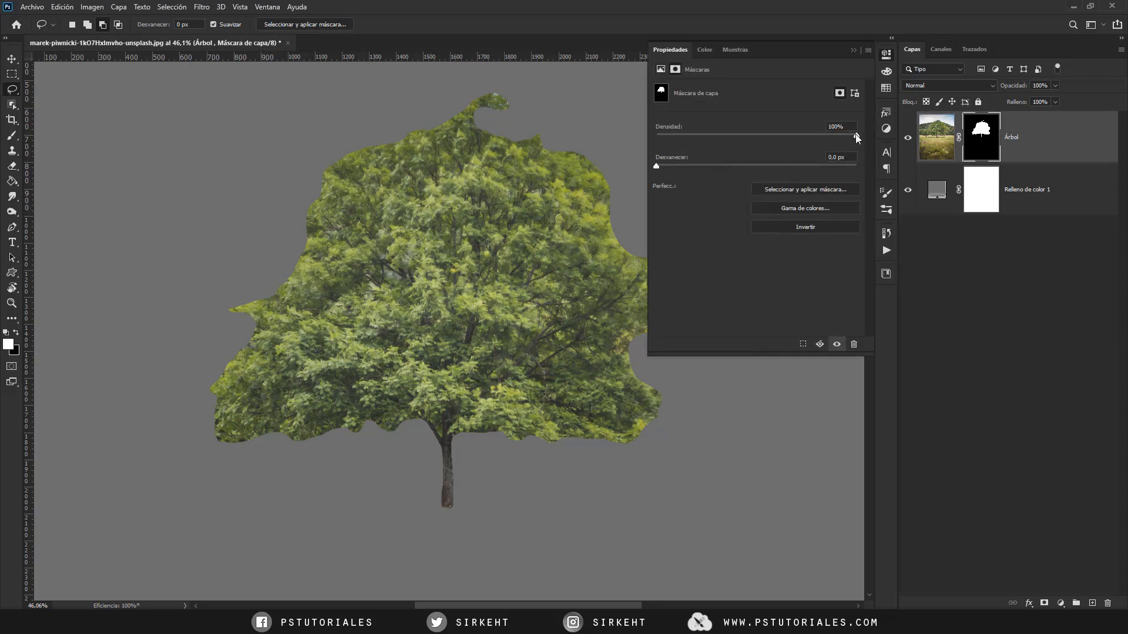
{"action": "left_click_drag", "start_coordinate": [806, 139], "coordinate": [783, 142]}
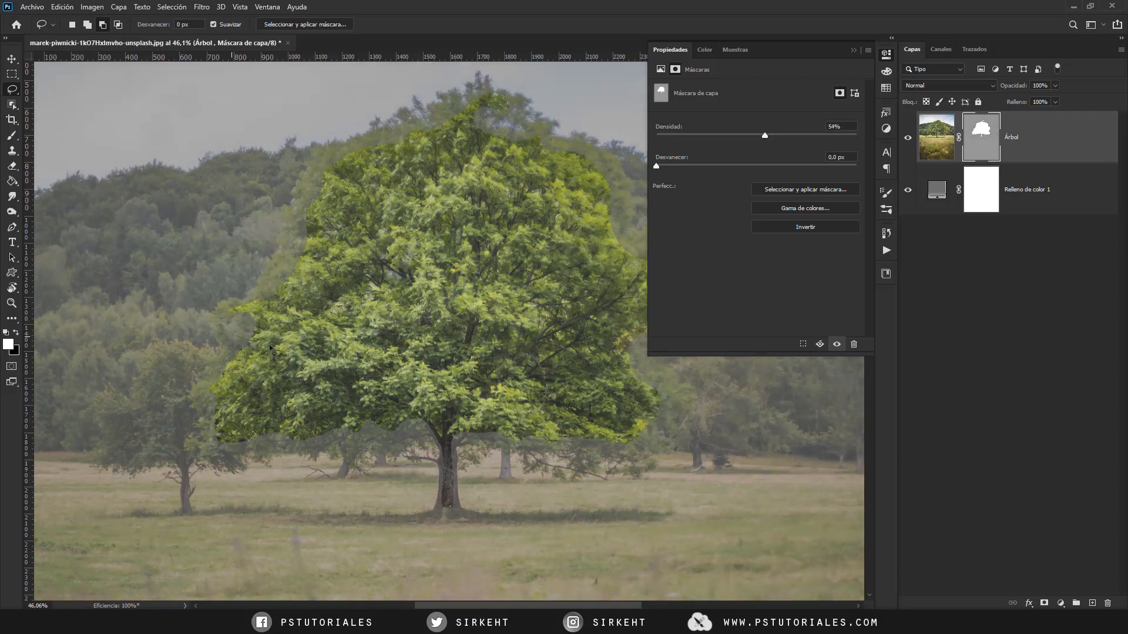
{"action": "left_click", "coordinate": [979, 141]}
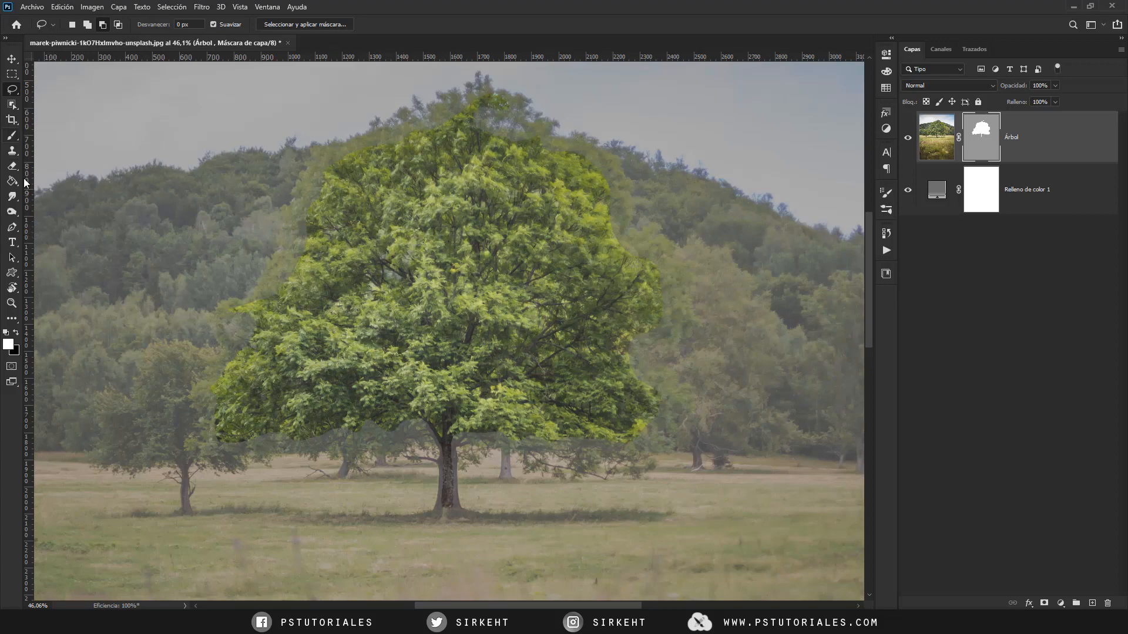
- Choose the 159 px leaf brush from the Vegetación brush group for painting on the Árbol layer's mask
{"action": "left_click", "coordinate": [11, 136]}
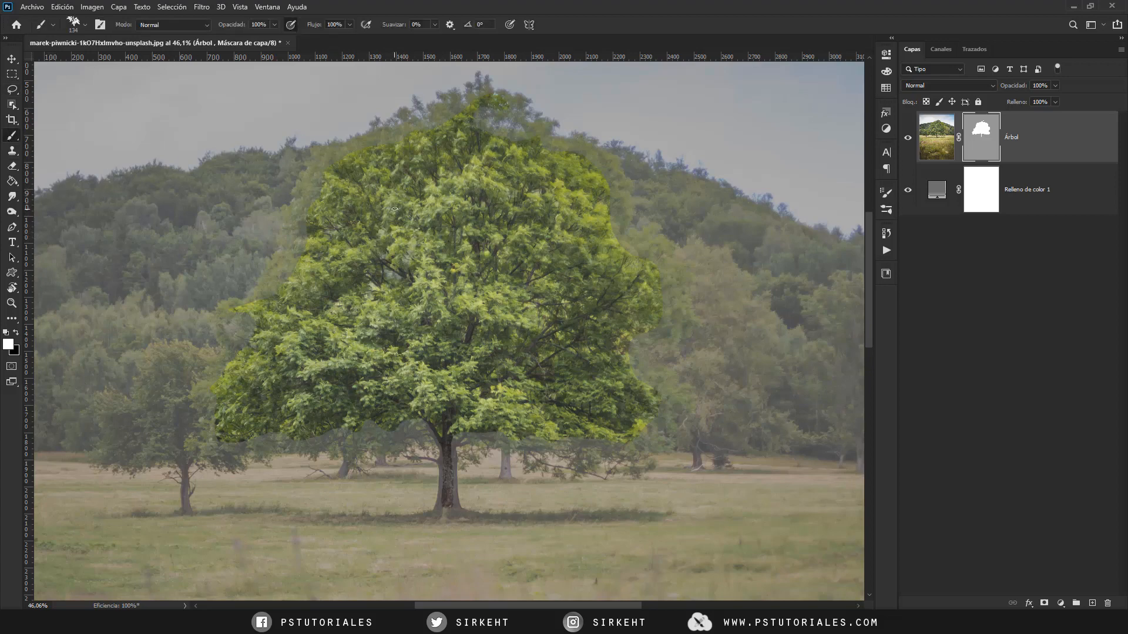
{"action": "right_click", "coordinate": [446, 184]}
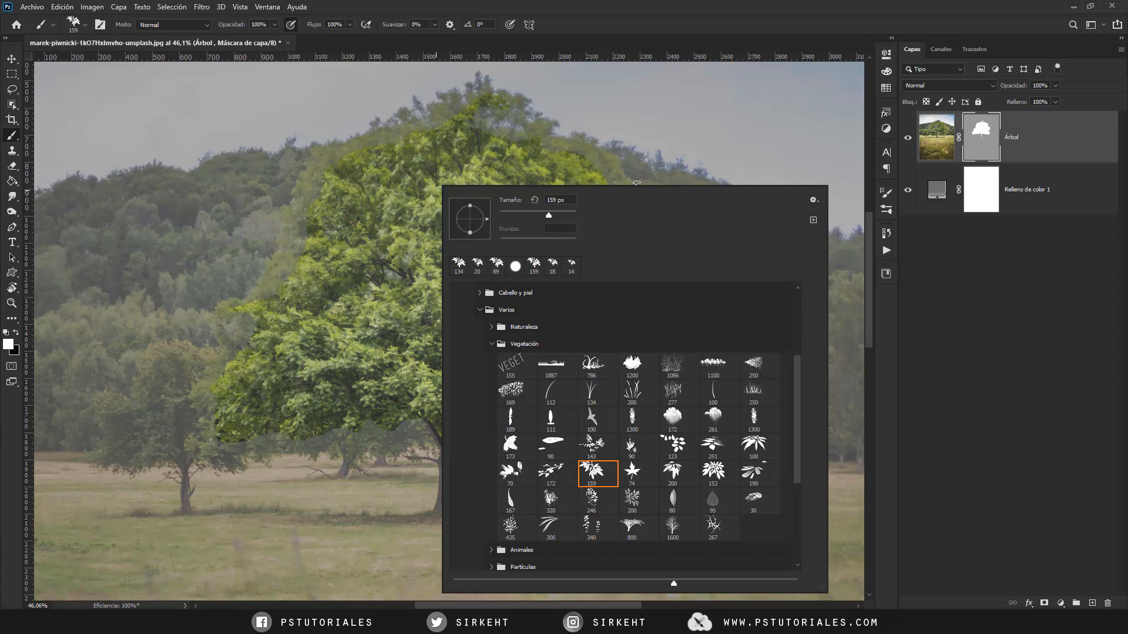
{"action": "left_click", "coordinate": [986, 138]}
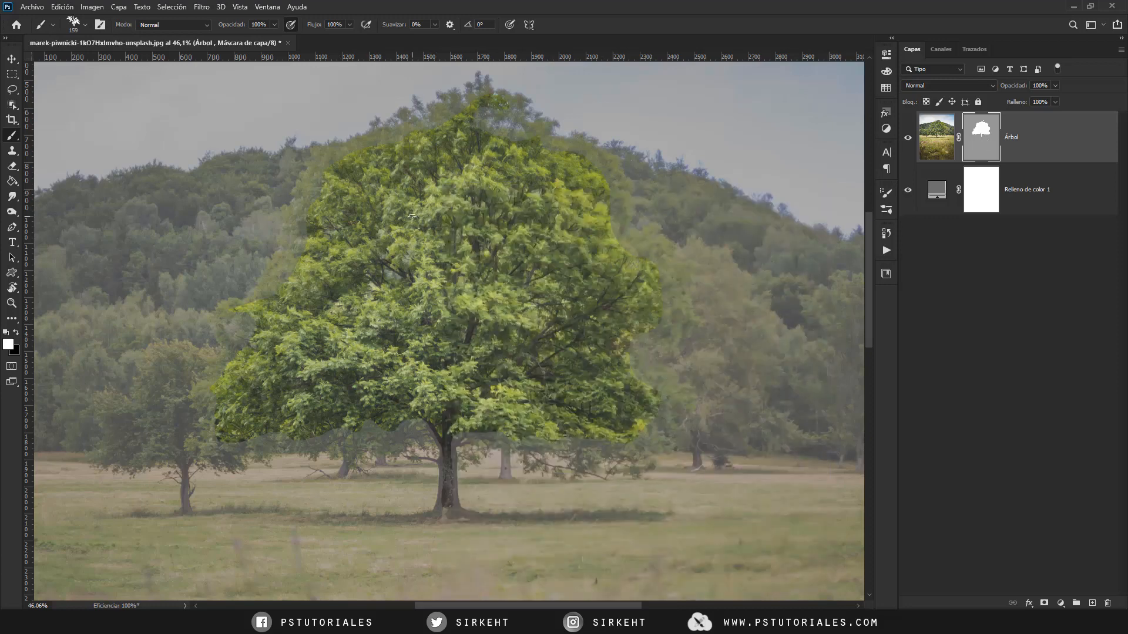
- Try the leaf brush in white on the mask at the crown's upper-right edge and undo the stroke
{"action": "key", "text": "ctrl+plus"}
{"action": "key", "text": "ctrl+plus"}
{"action": "key", "text": "ctrl+plus"}
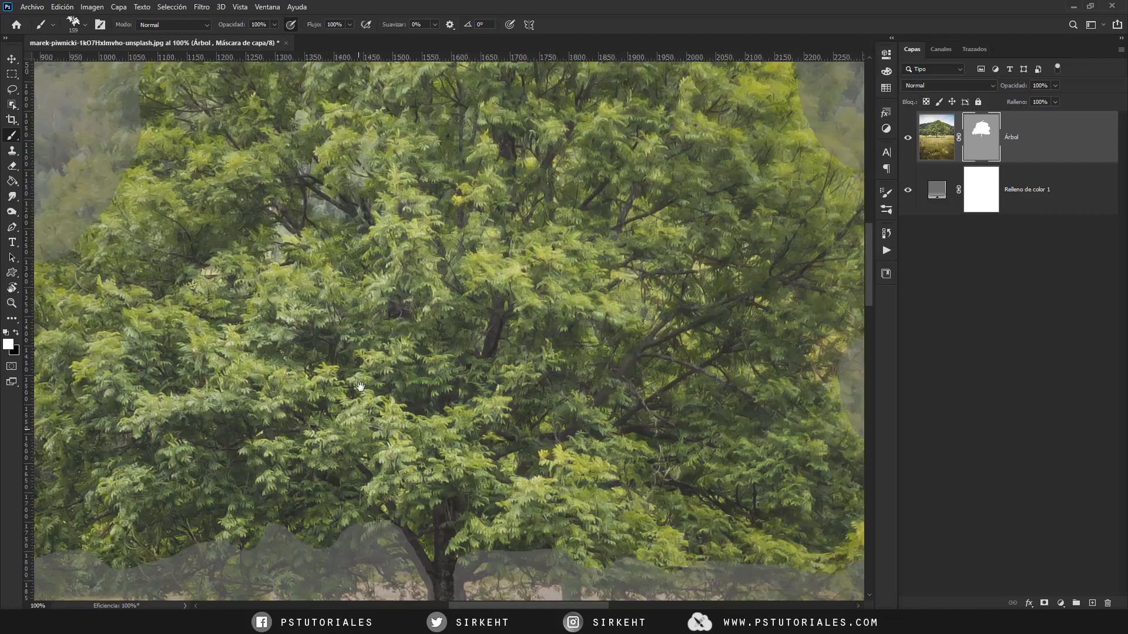
{"action": "left_click_drag", "start_coordinate": [359, 408], "coordinate": [313, 331]}
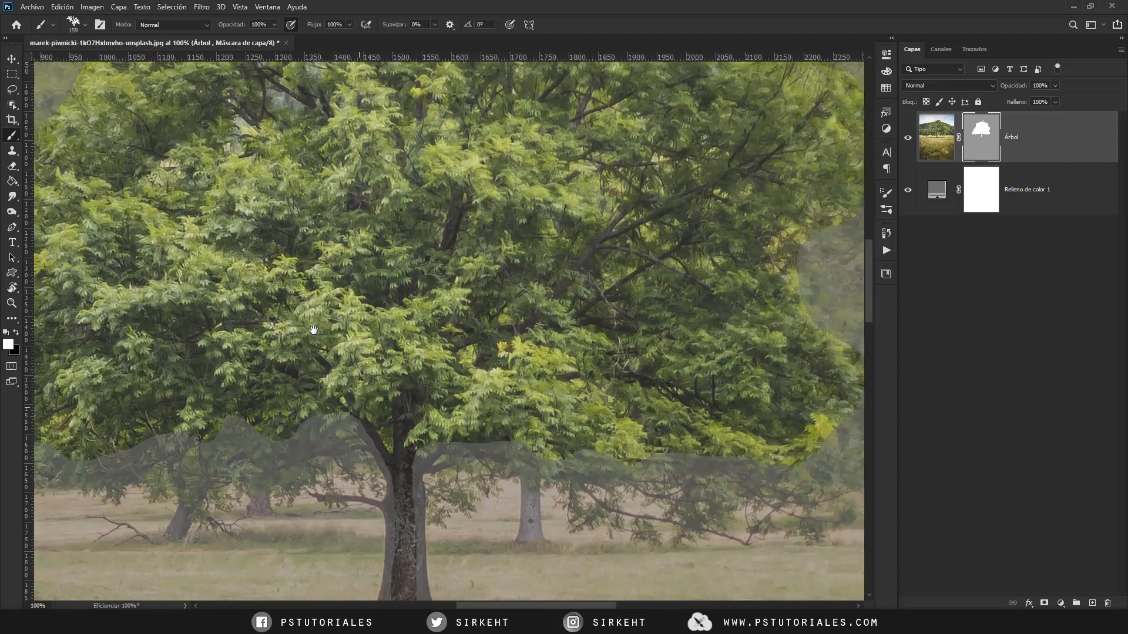
{"action": "left_click_drag", "start_coordinate": [392, 213], "coordinate": [364, 422]}
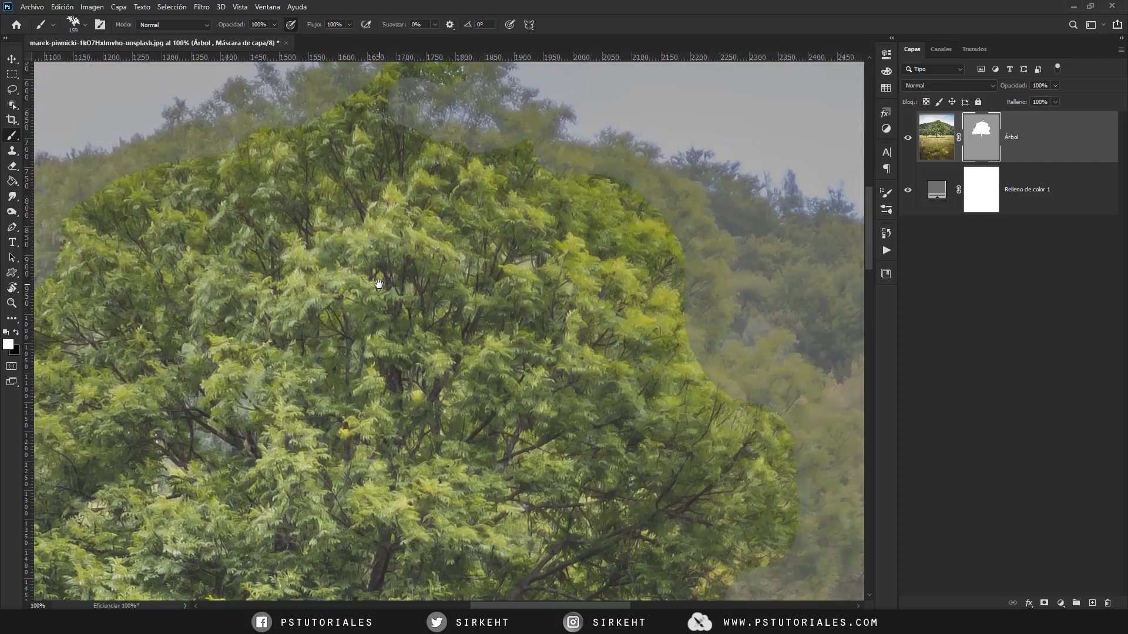
{"action": "mouse_move", "coordinate": [379, 285]}
{"action": "left_mouse_down"}
{"action": "mouse_move", "coordinate": [335, 352]}
{"action": "mouse_move", "coordinate": [460, 319]}
{"action": "mouse_move", "coordinate": [399, 276]}
{"action": "left_mouse_up"}
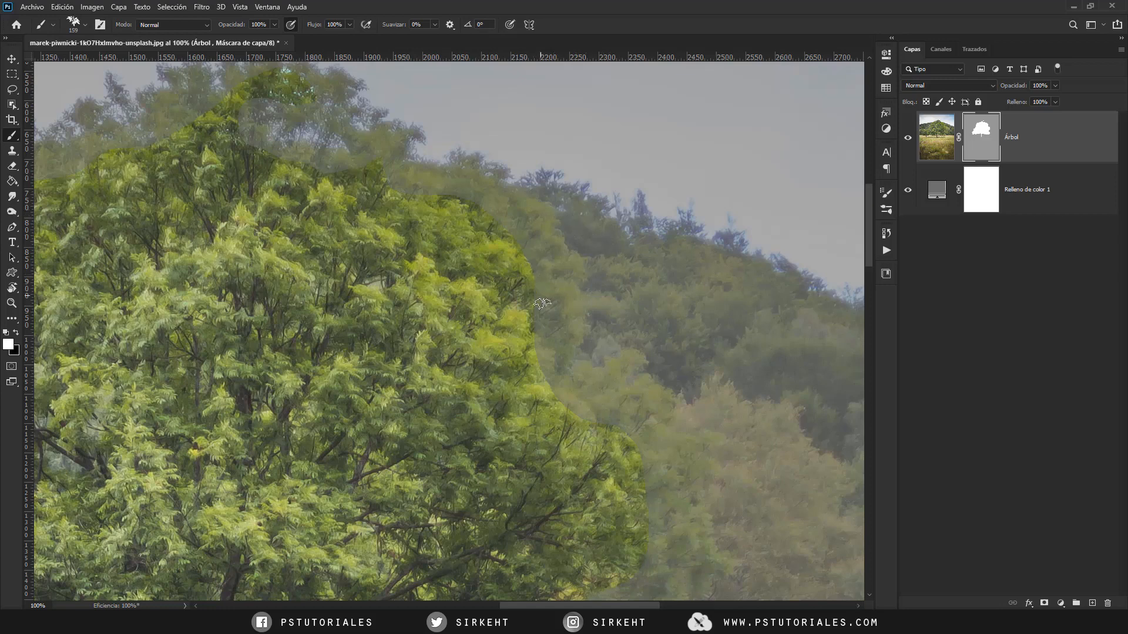
{"action": "left_click_drag", "start_coordinate": [517, 343], "coordinate": [488, 281]}
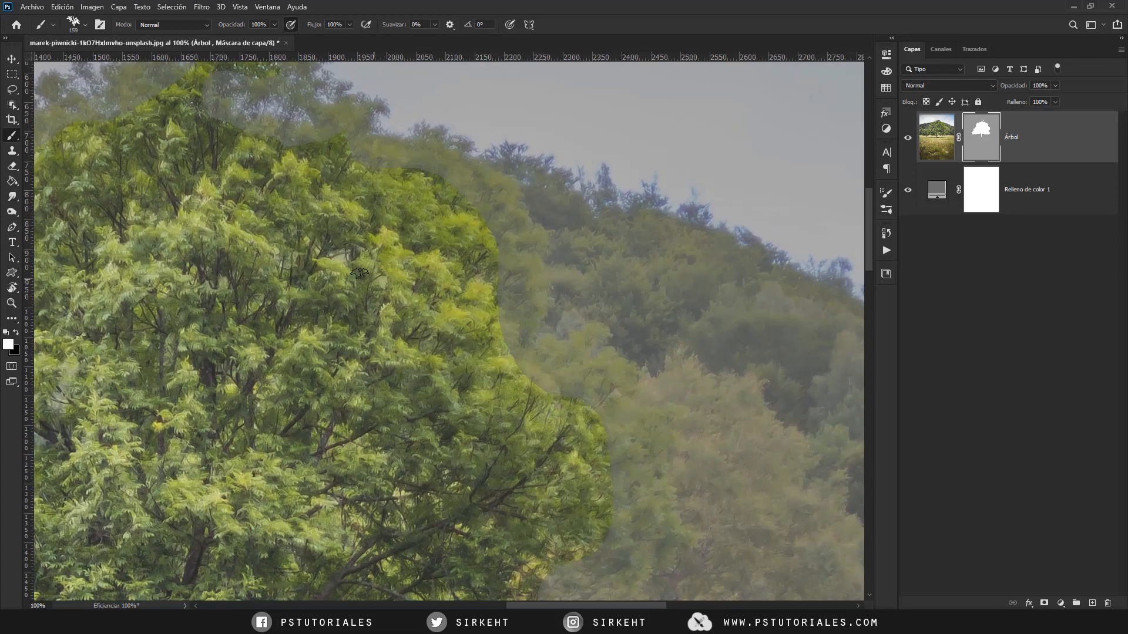
{"action": "mouse_move", "coordinate": [386, 233]}
{"action": "left_mouse_down"}
{"action": "mouse_move", "coordinate": [411, 233]}
{"action": "mouse_move", "coordinate": [381, 236]}
{"action": "left_mouse_up"}
{"action": "scroll", "coordinate": [361, 318], "scroll_direction": "up", "scroll_amount": 2}
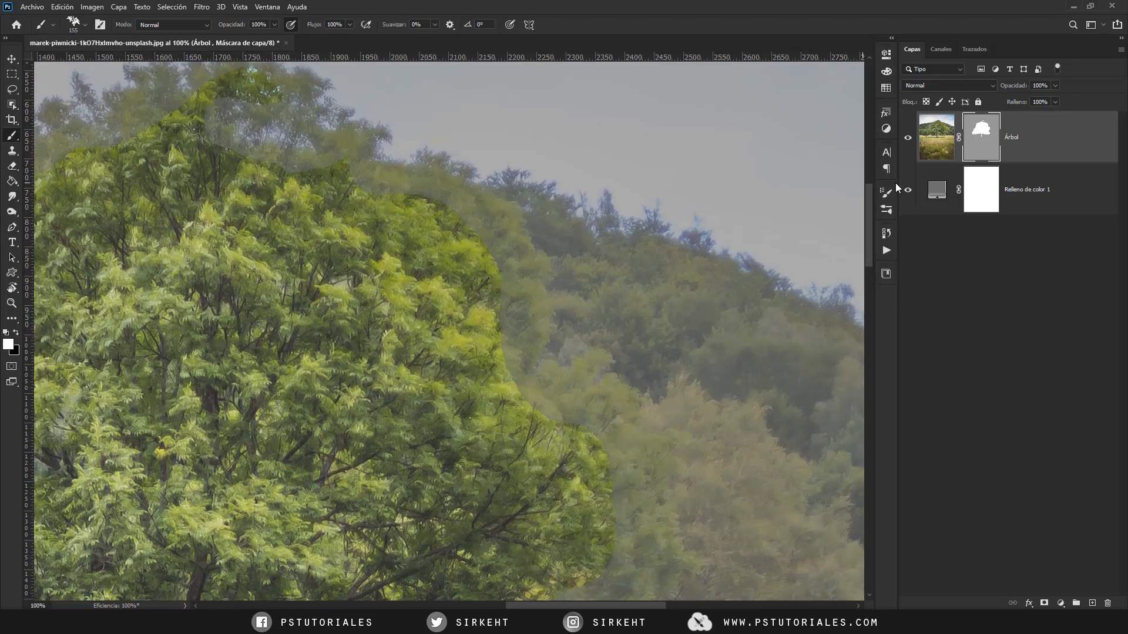
{"action": "left_click", "coordinate": [387, 192]}
{"action": "left_click_drag", "start_coordinate": [423, 204], "coordinate": [427, 201]}
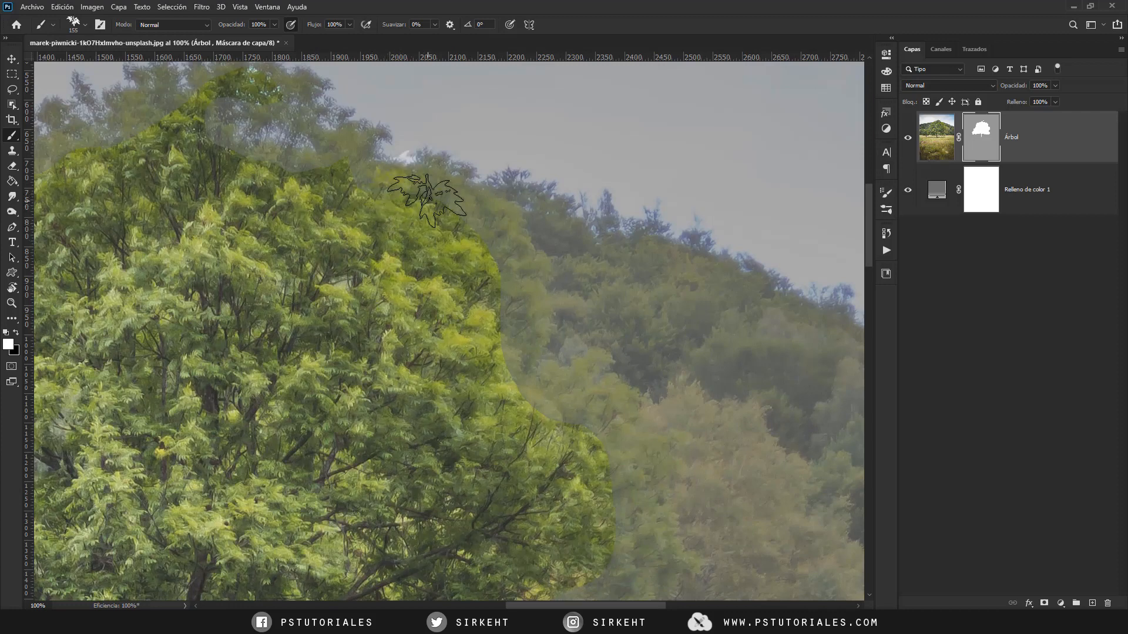
{"action": "key", "text": "ctrl+z"}
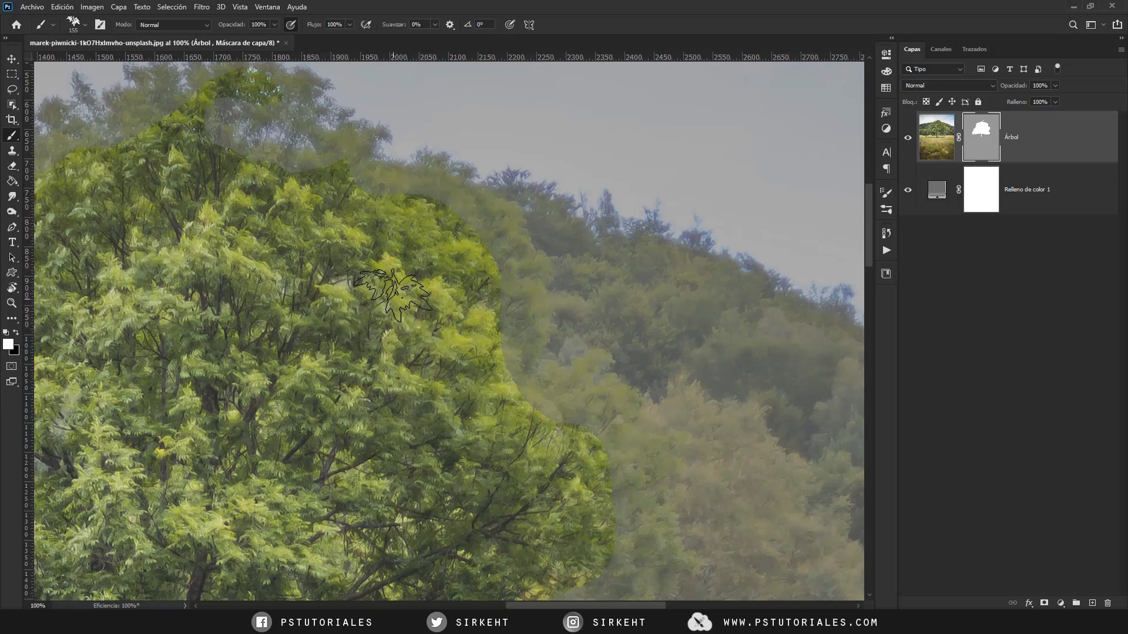
- Reduce the leaf brush to 70 px and paint white on the Árbol mask along the crown's upper-right edge
{"action": "key", "text": "alt"}
{"action": "left_click_drag", "start_coordinate": [384, 265], "coordinate": [375, 253], "text": "alt"}
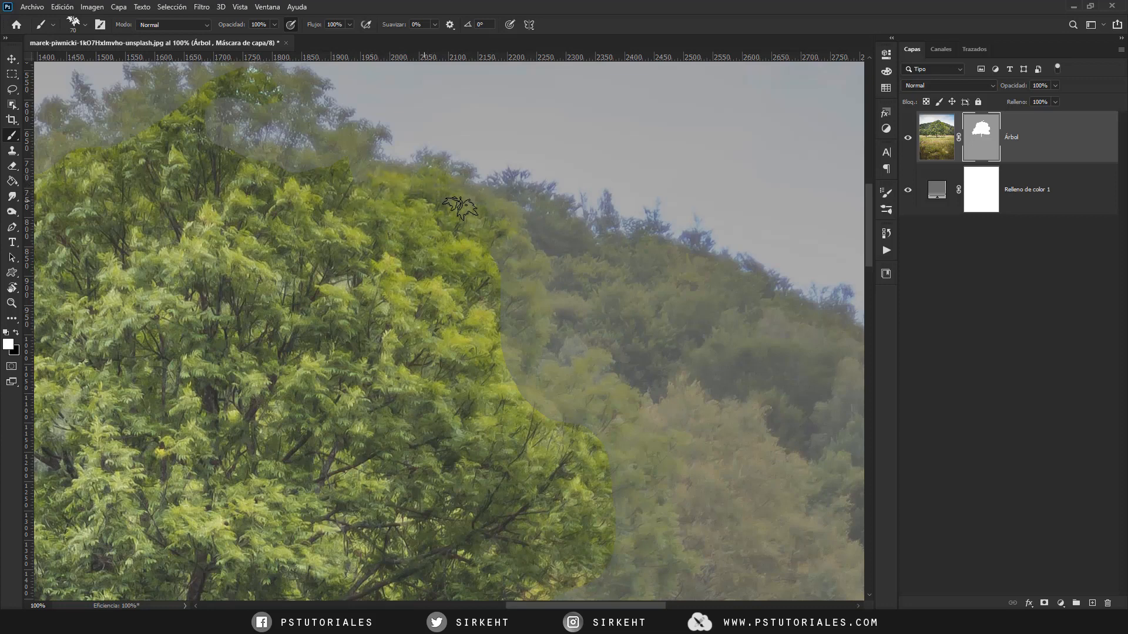
{"action": "mouse_move", "coordinate": [461, 208]}
{"action": "left_mouse_down"}
{"action": "mouse_move", "coordinate": [495, 228]}
{"action": "mouse_move", "coordinate": [510, 219]}
{"action": "left_mouse_up"}
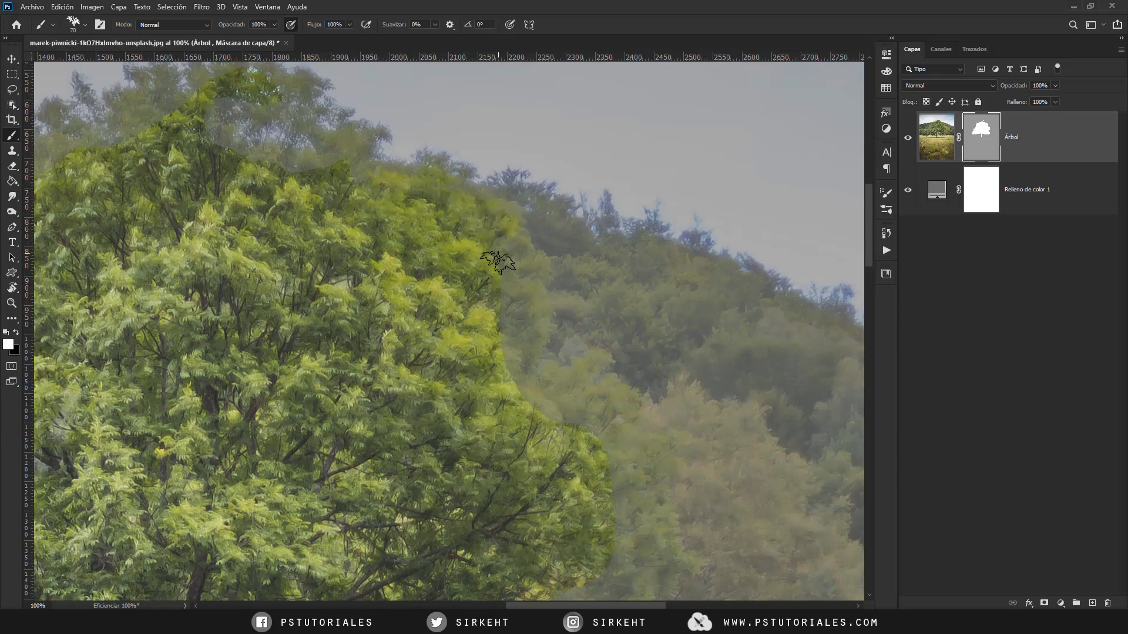
{"action": "left_click_drag", "start_coordinate": [508, 290], "coordinate": [449, 231]}
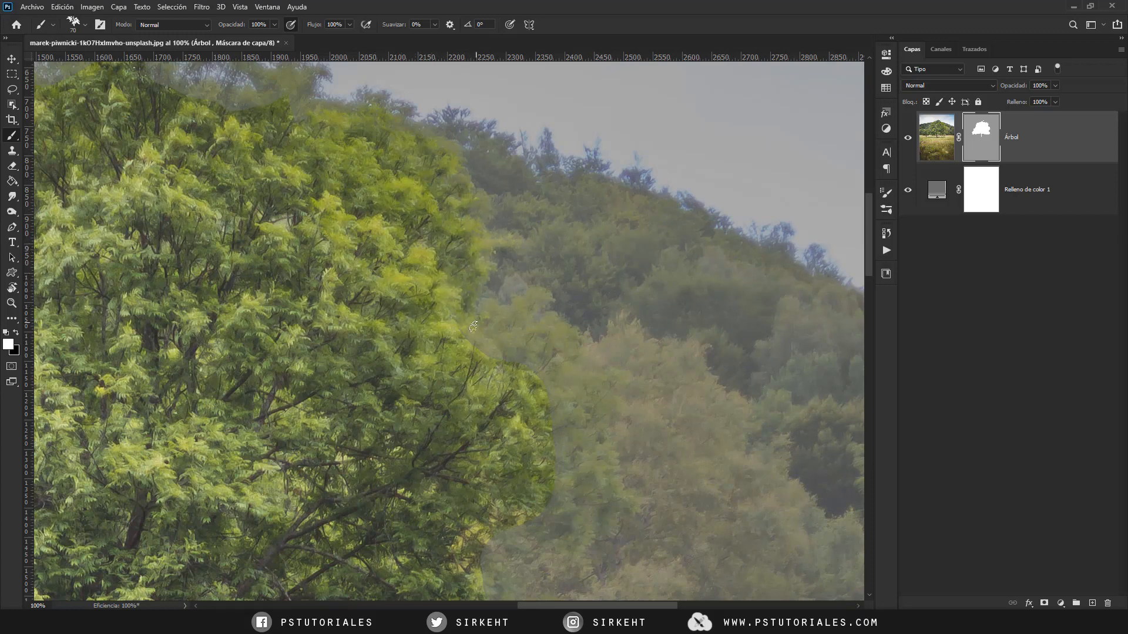
{"action": "mouse_move", "coordinate": [461, 352]}
{"action": "left_mouse_down"}
{"action": "mouse_move", "coordinate": [408, 263]}
{"action": "mouse_move", "coordinate": [435, 244]}
{"action": "left_mouse_up"}
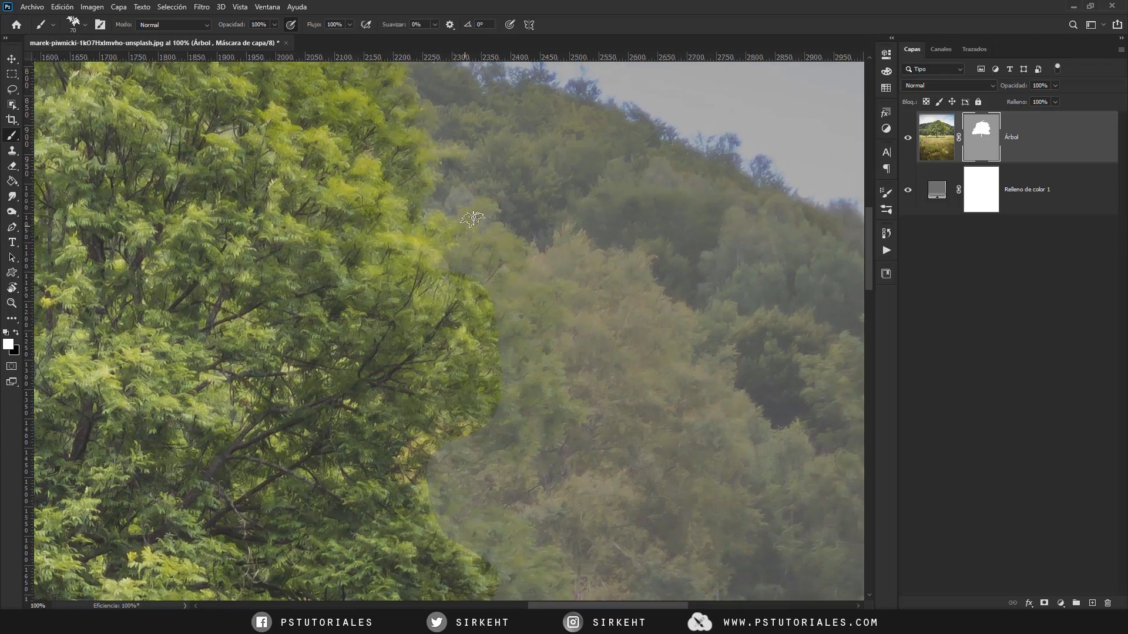
{"action": "left_click_drag", "start_coordinate": [443, 287], "coordinate": [408, 256]}
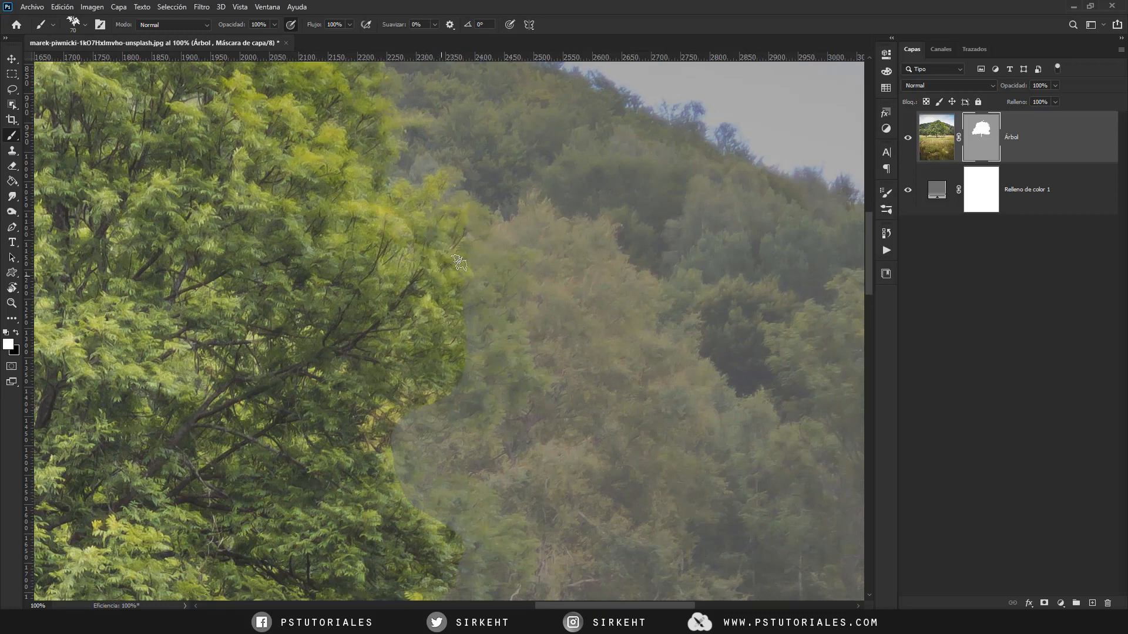
- Paint the crown's lower-right edge in white on the mask with the leaf brush enlarged to 133 px
{"action": "mouse_move", "coordinate": [391, 323]}
{"action": "left_mouse_down"}
{"action": "mouse_move", "coordinate": [428, 333]}
{"action": "mouse_move", "coordinate": [416, 334]}
{"action": "left_mouse_up"}
{"action": "mouse_move", "coordinate": [490, 276]}
{"action": "left_mouse_down"}
{"action": "mouse_move", "coordinate": [476, 352]}
{"action": "mouse_move", "coordinate": [500, 347]}
{"action": "mouse_move", "coordinate": [487, 374]}
{"action": "mouse_move", "coordinate": [508, 266]}
{"action": "mouse_move", "coordinate": [496, 306]}
{"action": "mouse_move", "coordinate": [458, 311]}
{"action": "mouse_move", "coordinate": [427, 344]}
{"action": "mouse_move", "coordinate": [470, 335]}
{"action": "mouse_move", "coordinate": [430, 320]}
{"action": "left_mouse_up"}
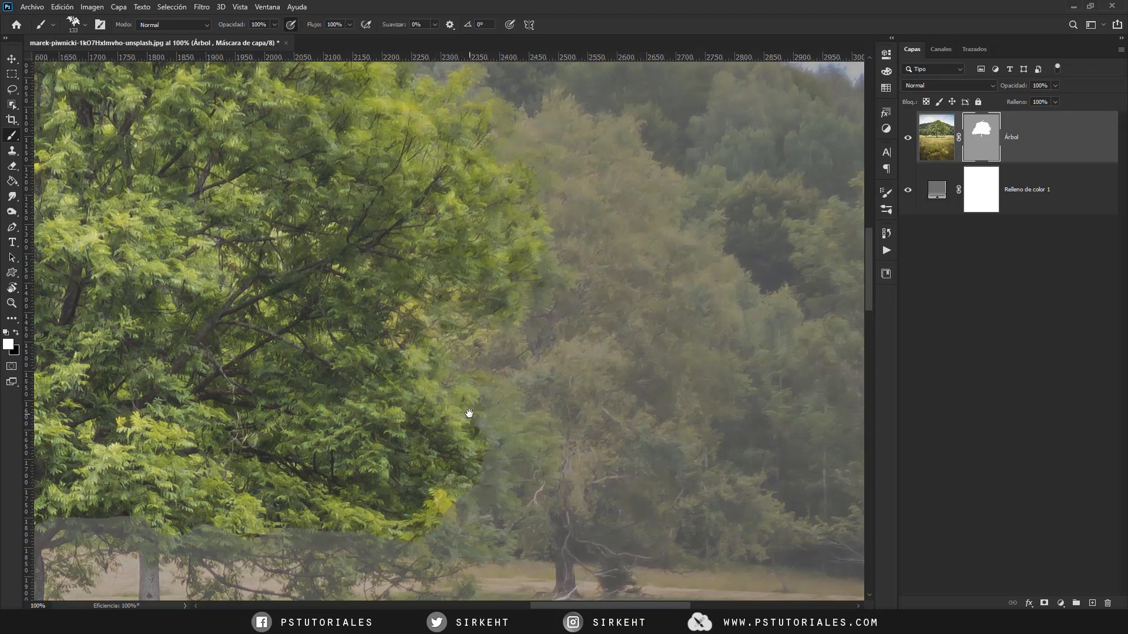
{"action": "left_click_drag", "start_coordinate": [469, 413], "coordinate": [483, 303]}
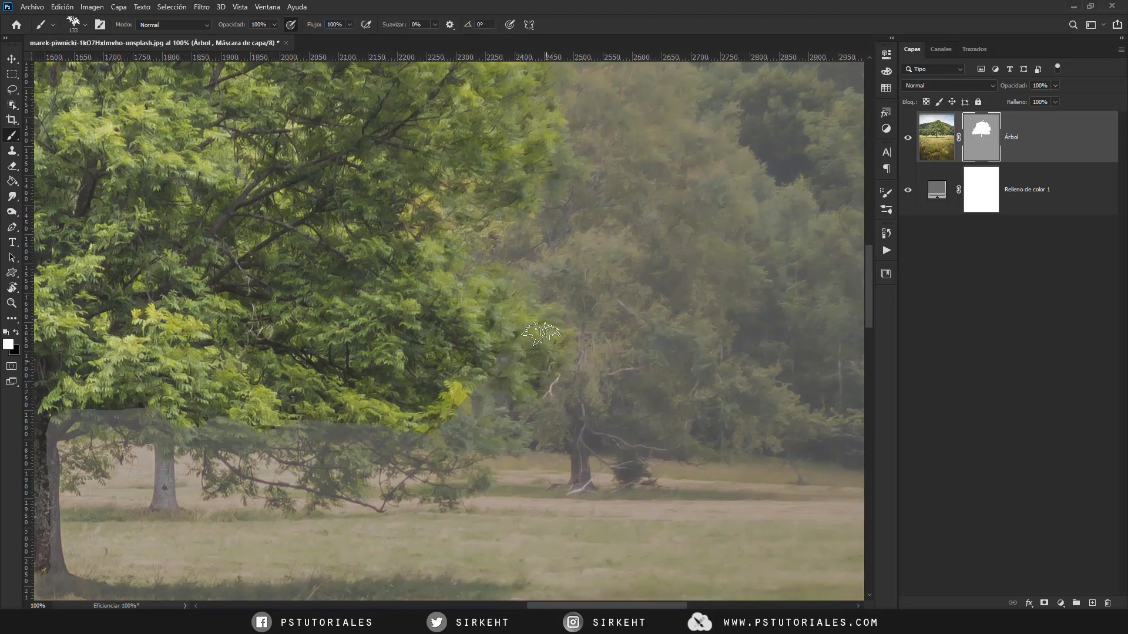
- Paint white leaf strokes on the mask along the crown's left edge and top, using brush sizes of 70 px and 22 px
{"action": "left_click_drag", "start_coordinate": [544, 333], "coordinate": [835, 215]}
{"action": "mouse_move", "coordinate": [88, 247]}
{"action": "left_mouse_down"}
{"action": "mouse_move", "coordinate": [466, 219]}
{"action": "mouse_move", "coordinate": [492, 330]}
{"action": "left_mouse_up"}
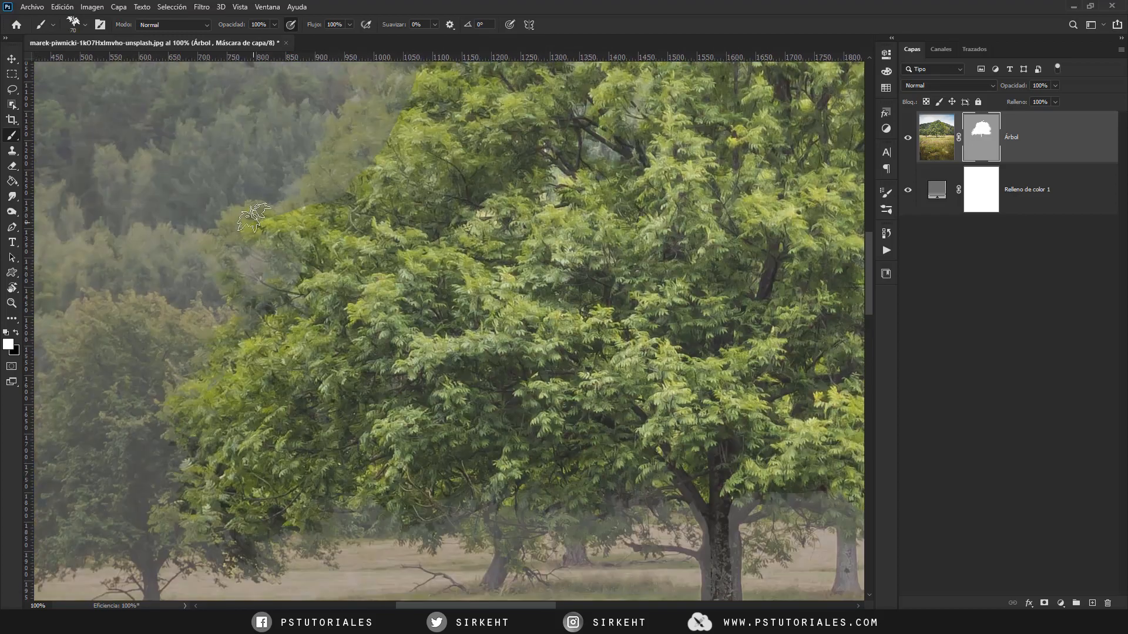
{"action": "mouse_move", "coordinate": [253, 218]}
{"action": "left_mouse_down"}
{"action": "mouse_move", "coordinate": [205, 248]}
{"action": "mouse_move", "coordinate": [332, 186]}
{"action": "left_mouse_up"}
{"action": "left_click_drag", "start_coordinate": [350, 158], "coordinate": [229, 376]}
{"action": "mouse_move", "coordinate": [411, 206]}
{"action": "left_mouse_down"}
{"action": "mouse_move", "coordinate": [298, 330]}
{"action": "mouse_move", "coordinate": [283, 206]}
{"action": "mouse_move", "coordinate": [408, 215]}
{"action": "left_mouse_up"}
{"action": "left_click_drag", "start_coordinate": [525, 222], "coordinate": [470, 176]}
{"action": "left_click_drag", "start_coordinate": [597, 270], "coordinate": [488, 180]}
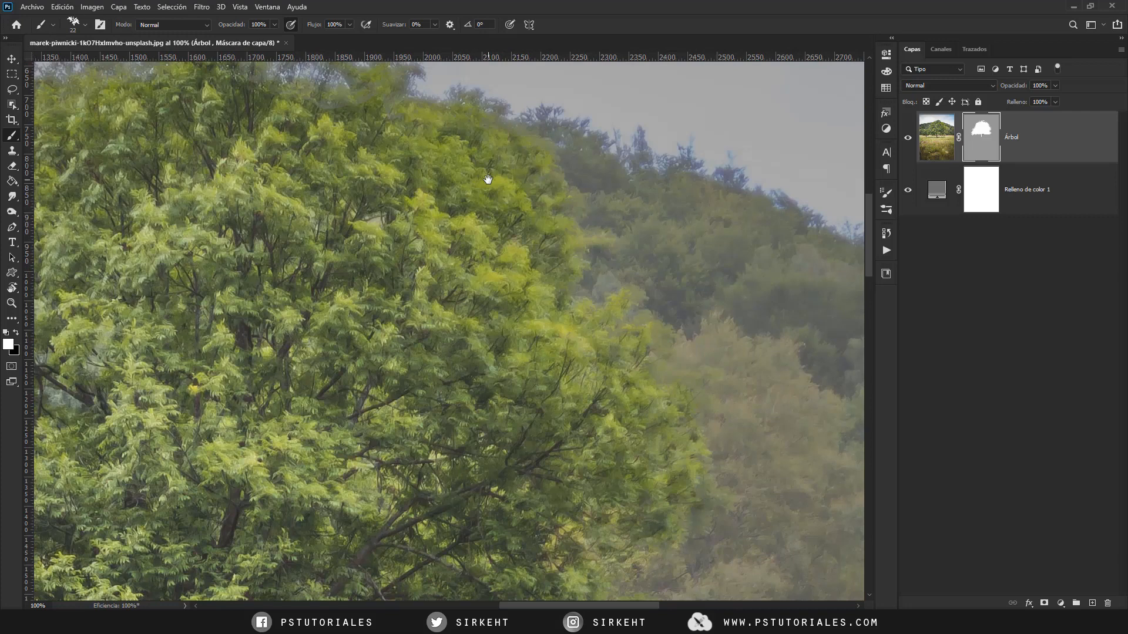
- Set the density of the Árbol layer's mask to 100%
{"action": "key", "text": "ctrl+0"}
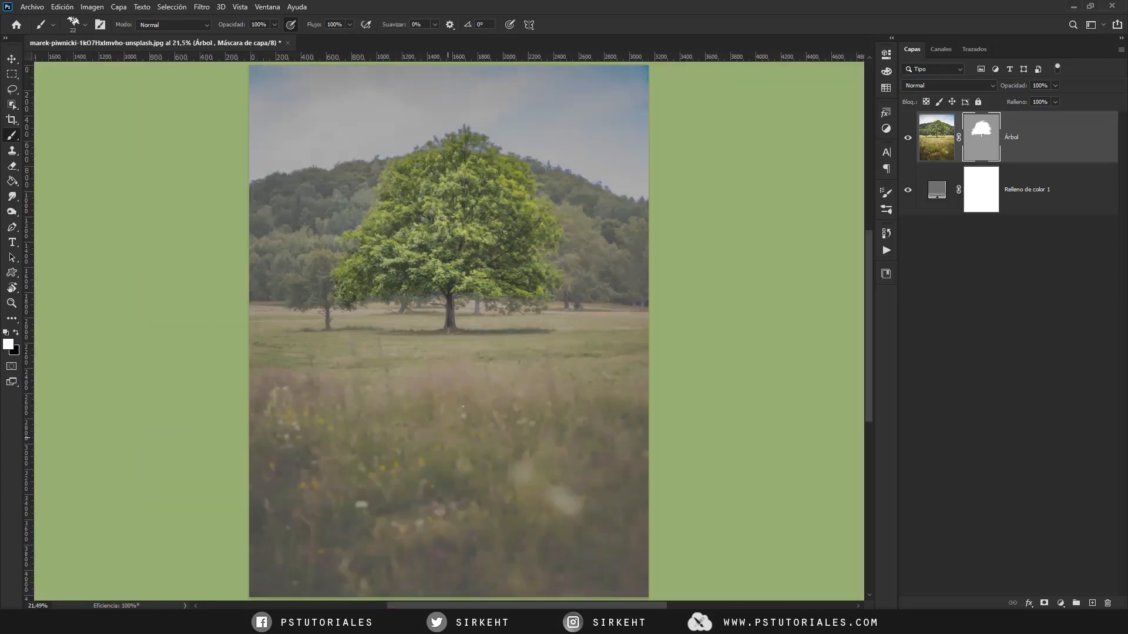
{"action": "double_click", "coordinate": [976, 145]}
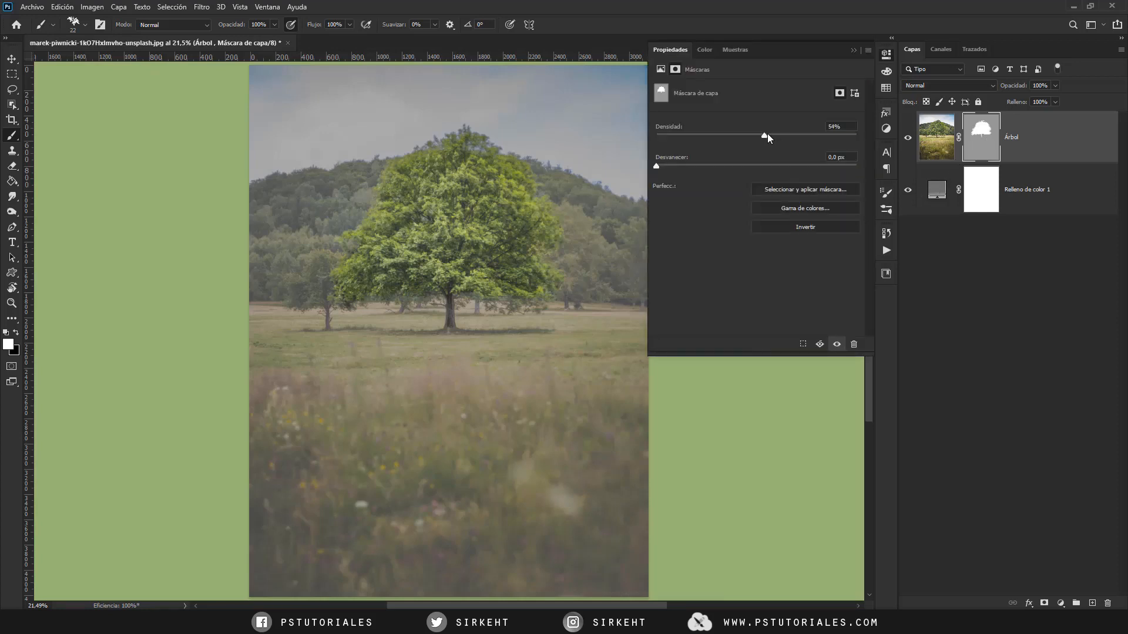
{"action": "left_click_drag", "start_coordinate": [767, 133], "coordinate": [862, 133]}
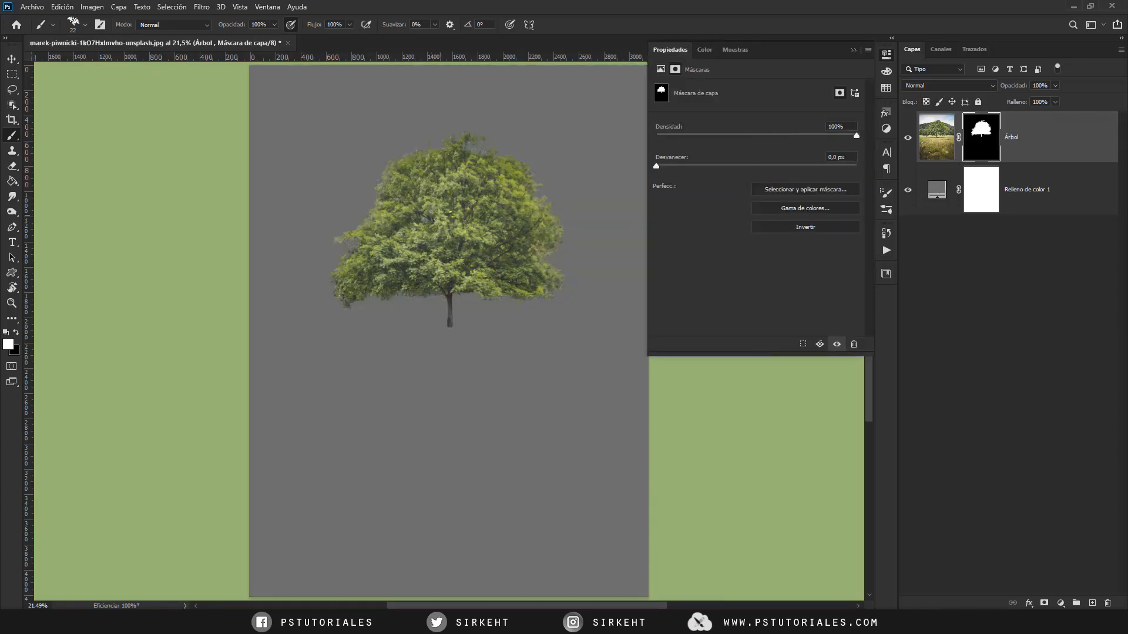
- Inspect the cutout's outline from the crown's top down to the trunk, with the painting colour switched to black
{"action": "scroll", "coordinate": [450, 212], "scroll_direction": "up", "scroll_amount": 3}
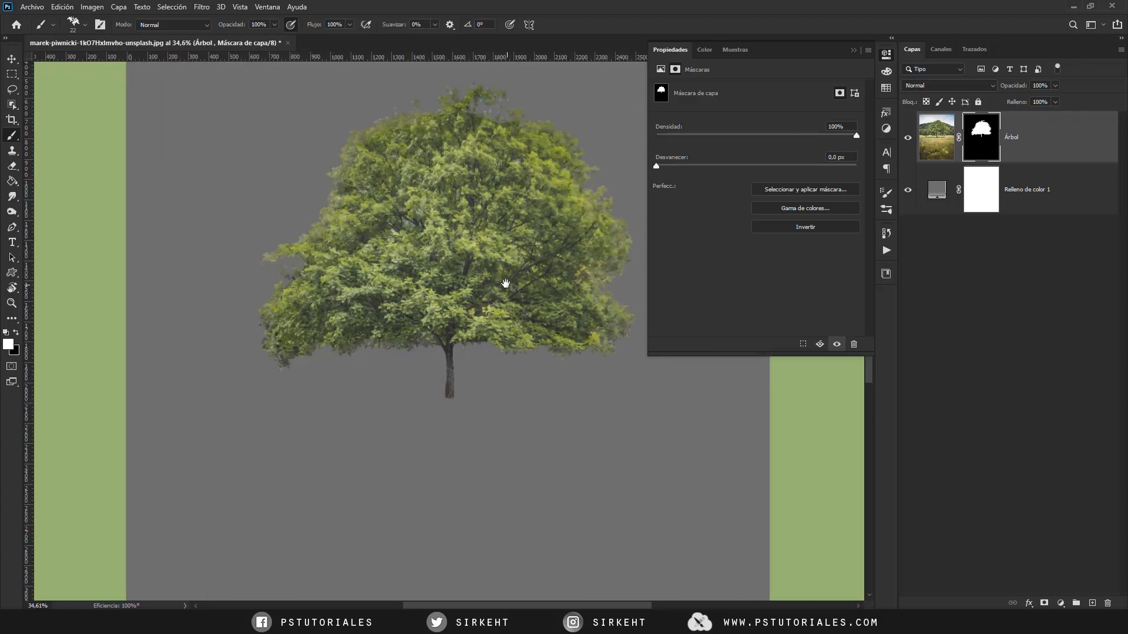
{"action": "left_click_drag", "start_coordinate": [503, 284], "coordinate": [474, 314]}
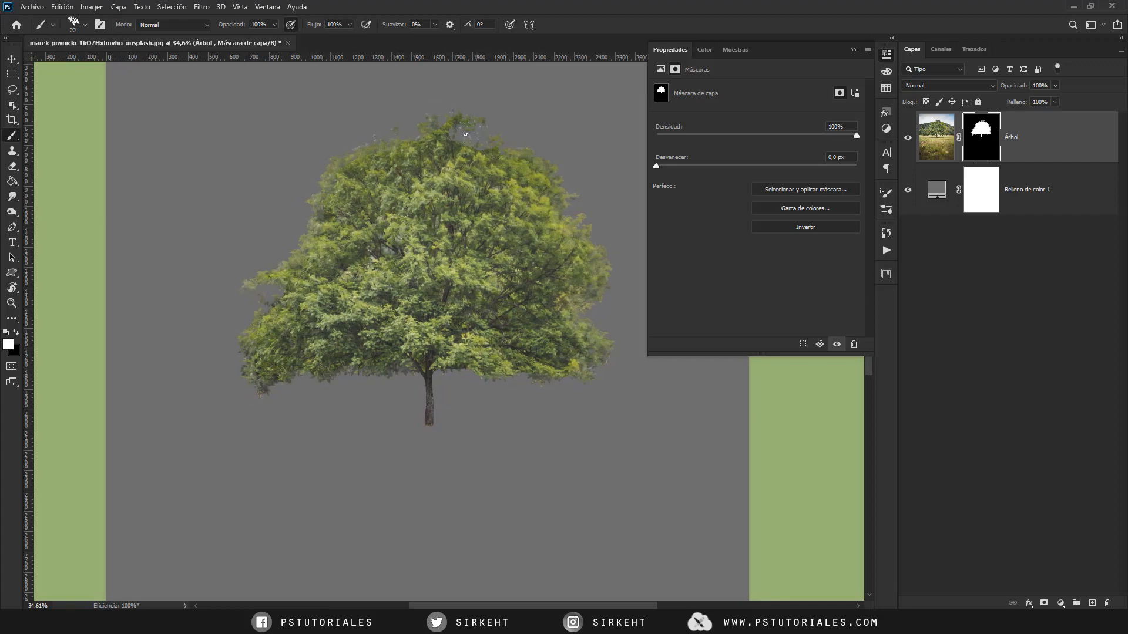
{"action": "scroll", "coordinate": [469, 127], "scroll_direction": "up", "scroll_amount": 3}
{"action": "left_click_drag", "start_coordinate": [468, 139], "coordinate": [463, 243]}
{"action": "scroll", "coordinate": [463, 241], "scroll_direction": "up", "scroll_amount": 2}
{"action": "scroll", "coordinate": [464, 241], "scroll_direction": "up", "scroll_amount": 1}
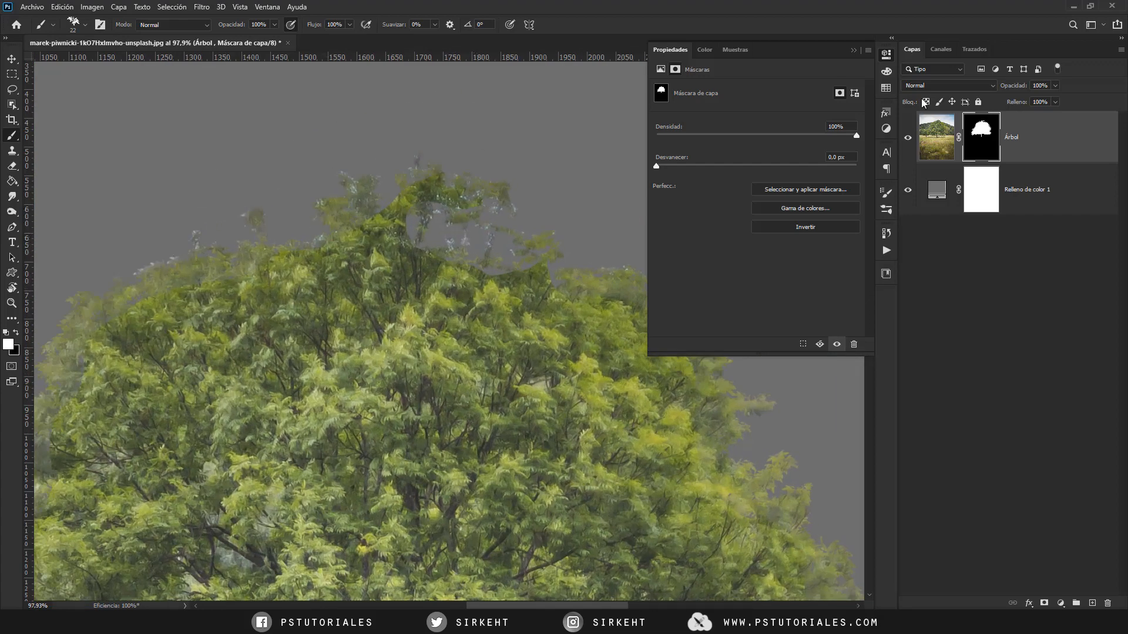
{"action": "key", "text": "x"}
{"action": "left_click_drag", "start_coordinate": [400, 340], "coordinate": [327, 247]}
{"action": "left_click_drag", "start_coordinate": [456, 297], "coordinate": [335, 238]}
{"action": "left_click_drag", "start_coordinate": [421, 326], "coordinate": [418, 284]}
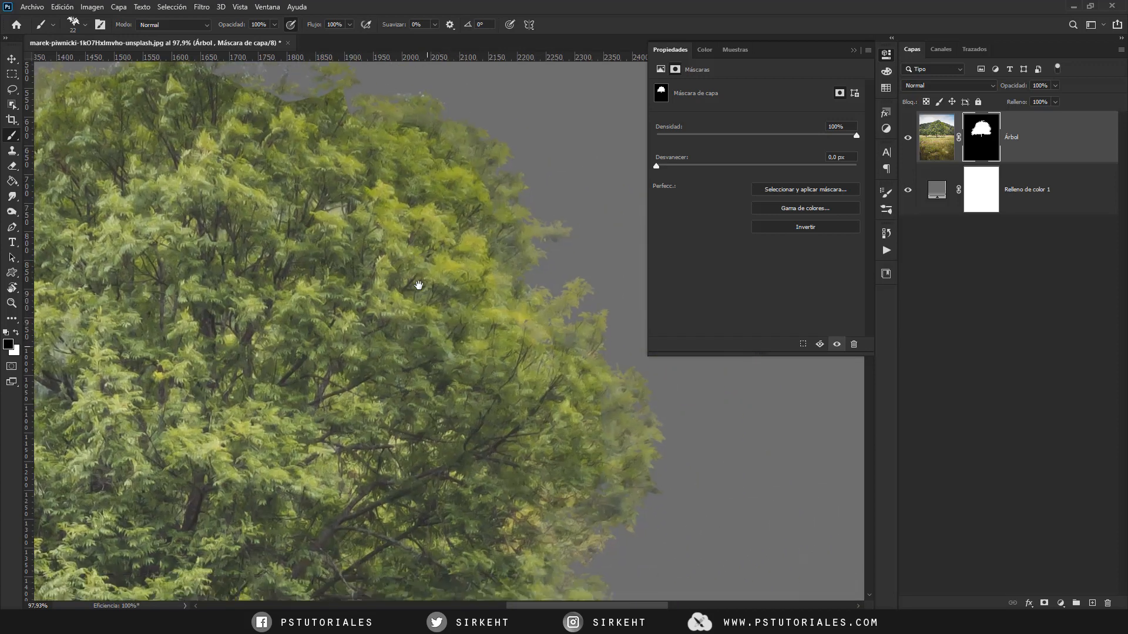
{"action": "left_click_drag", "start_coordinate": [441, 353], "coordinate": [434, 264]}
{"action": "left_click_drag", "start_coordinate": [442, 375], "coordinate": [465, 257]}
{"action": "left_click_drag", "start_coordinate": [402, 362], "coordinate": [468, 356]}
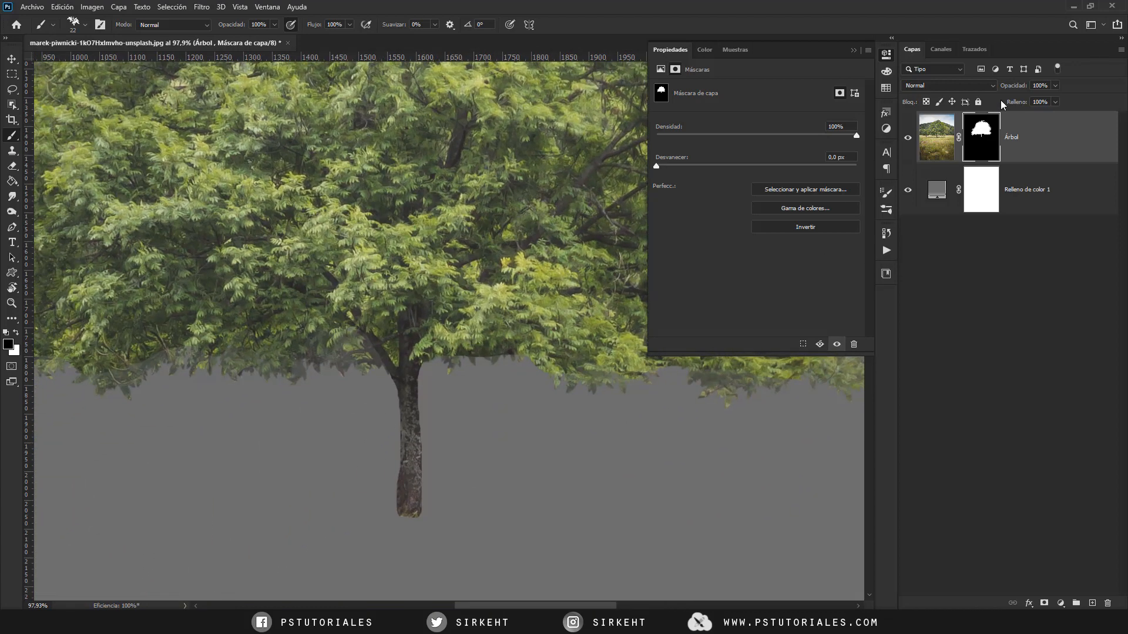
- Disable the Árbol layer's mask to compare the trunk area with the original photo and enable it again
{"action": "right_click", "coordinate": [989, 139]}
{"action": "key", "text": "Escape"}
{"action": "right_click", "coordinate": [989, 135]}
{"action": "left_click", "coordinate": [999, 143]}
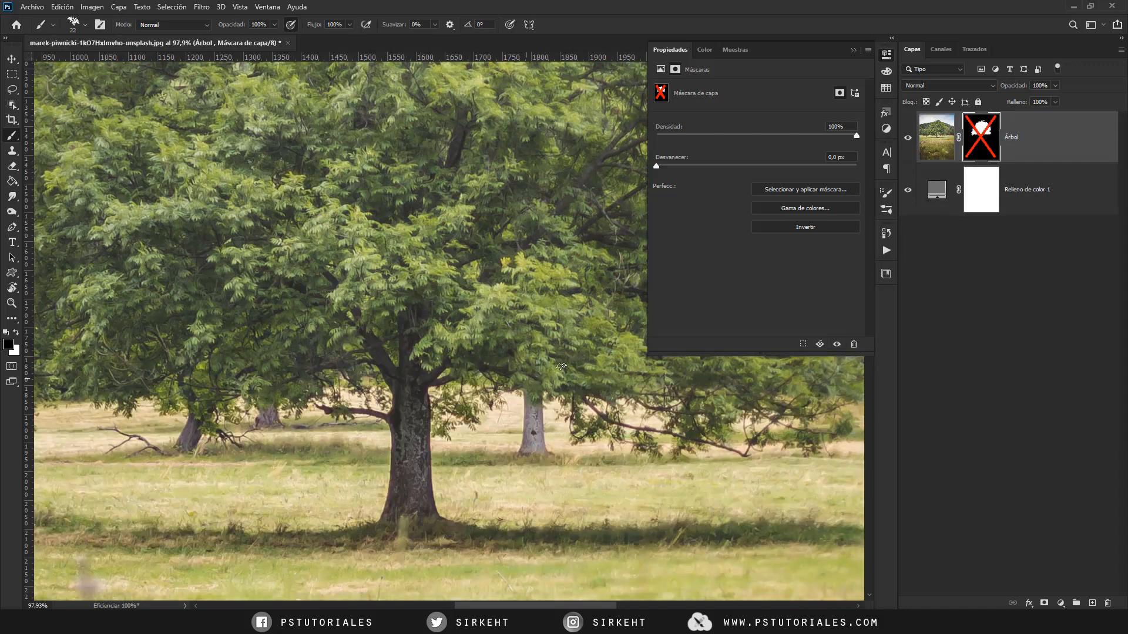
{"action": "right_click", "coordinate": [977, 154]}
{"action": "left_click", "coordinate": [980, 157]}
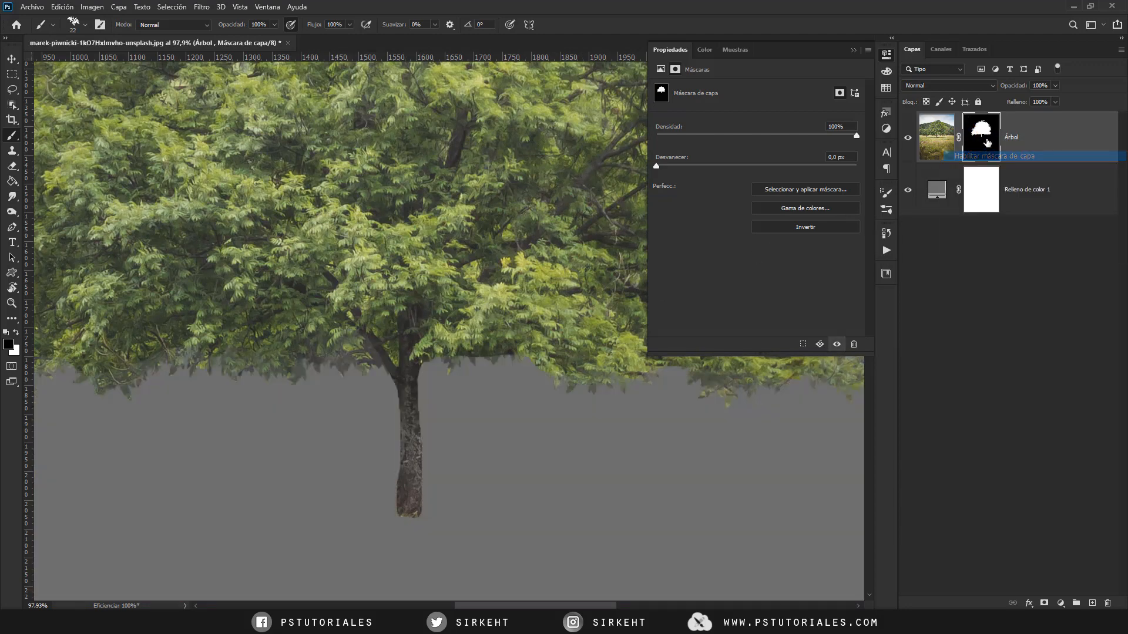
- Set the density of the Árbol layer's mask to 49%
{"action": "right_click", "coordinate": [989, 142]}
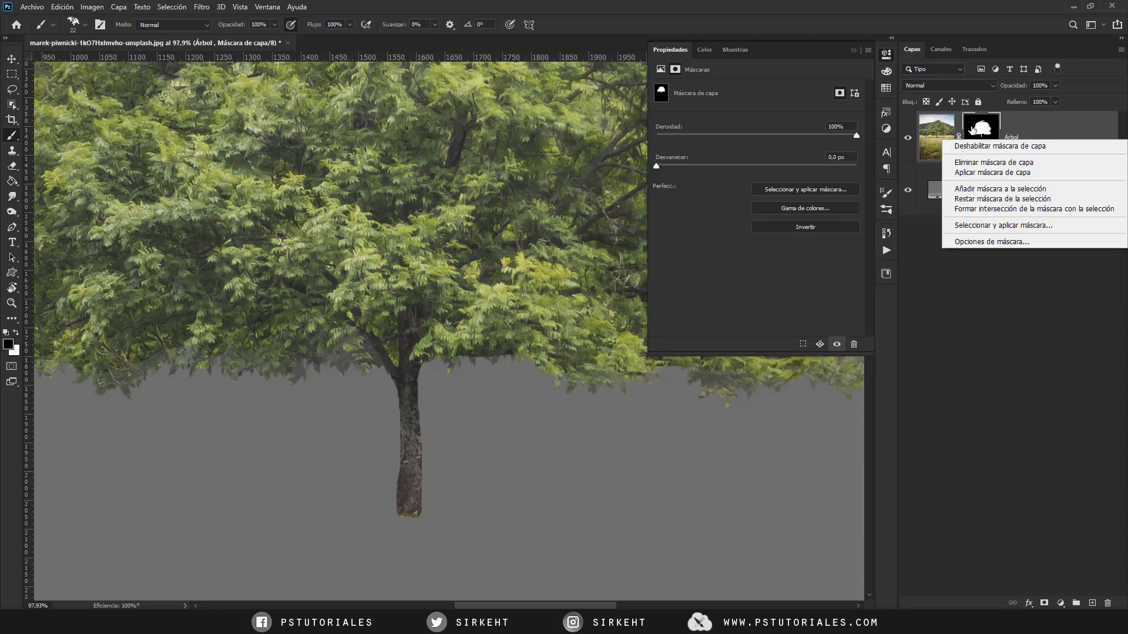
{"action": "left_click", "coordinate": [969, 126]}
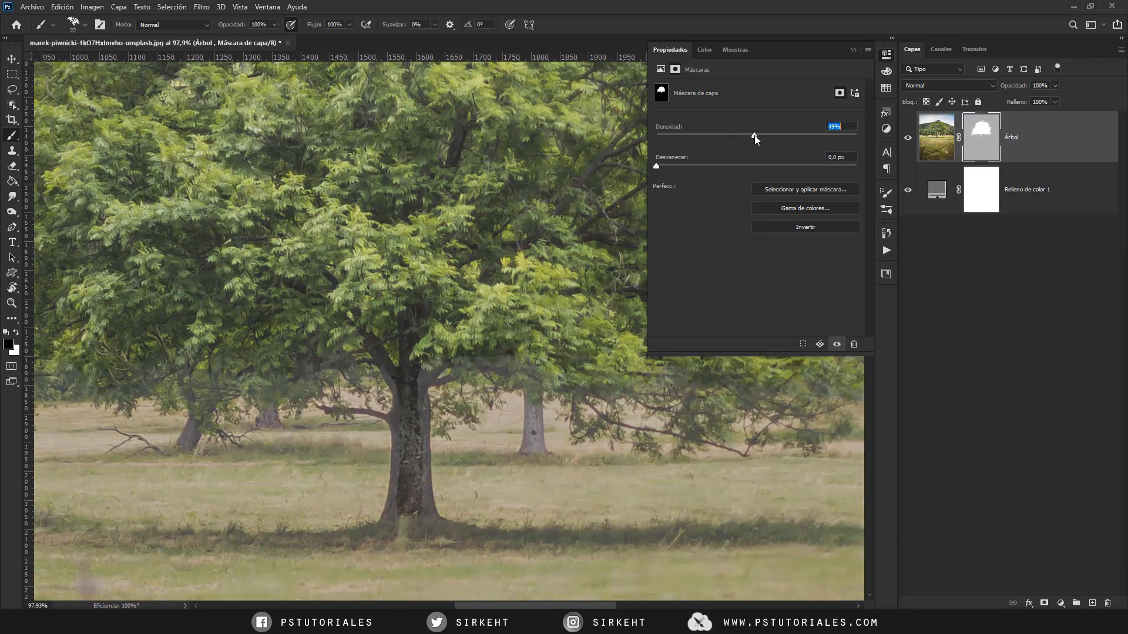
- Paint the trunk's edges, base and low side branches in white on the mask with a 5 px hard round brush
{"action": "scroll", "coordinate": [464, 386], "scroll_direction": "up", "scroll_amount": 5}
{"action": "right_click", "coordinate": [356, 399]}
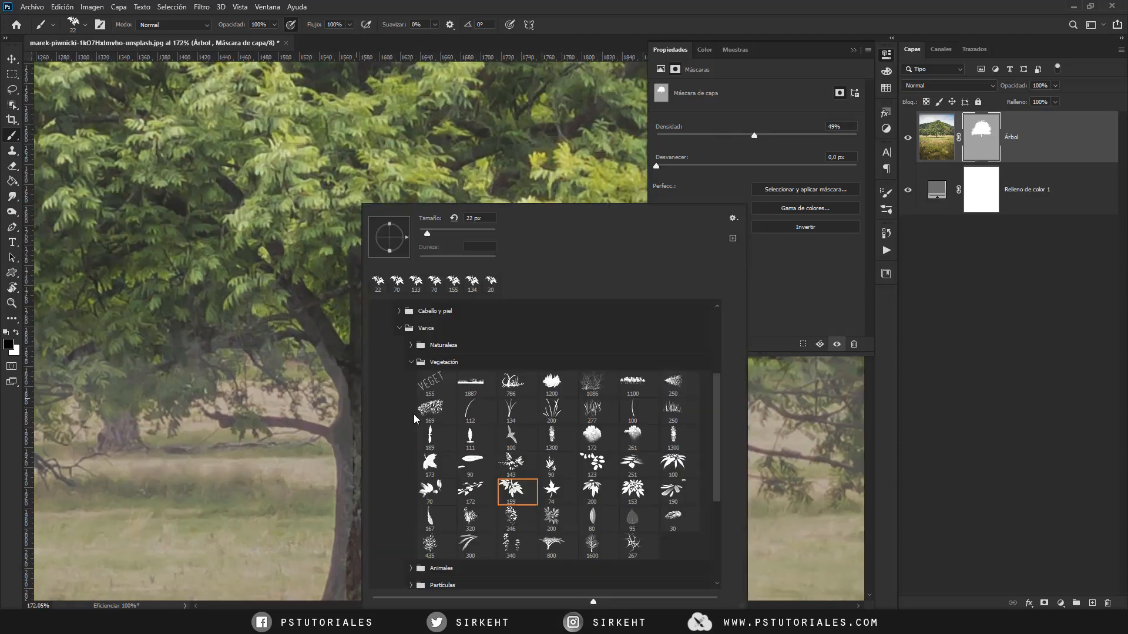
{"action": "left_click_drag", "start_coordinate": [715, 402], "coordinate": [715, 343]}
{"action": "left_click", "coordinate": [517, 331]}
{"action": "mouse_move", "coordinate": [308, 352]}
{"action": "left_mouse_down"}
{"action": "mouse_move", "coordinate": [306, 250]}
{"action": "mouse_move", "coordinate": [327, 275]}
{"action": "mouse_move", "coordinate": [329, 255]}
{"action": "mouse_move", "coordinate": [355, 440]}
{"action": "mouse_move", "coordinate": [385, 257]}
{"action": "mouse_move", "coordinate": [410, 263]}
{"action": "left_mouse_up"}
{"action": "key", "text": "x"}
{"action": "left_click_drag", "start_coordinate": [399, 272], "coordinate": [396, 273]}
{"action": "left_click_drag", "start_coordinate": [406, 281], "coordinate": [409, 483]}
{"action": "left_click_drag", "start_coordinate": [339, 296], "coordinate": [328, 490]}
{"action": "left_click_drag", "start_coordinate": [337, 342], "coordinate": [222, 322]}
{"action": "left_click_drag", "start_coordinate": [336, 293], "coordinate": [316, 242]}
- Check the trunk cutout at 100% mask density and set the density to 58%
{"action": "scroll", "coordinate": [316, 242], "scroll_direction": "down", "scroll_amount": 3}
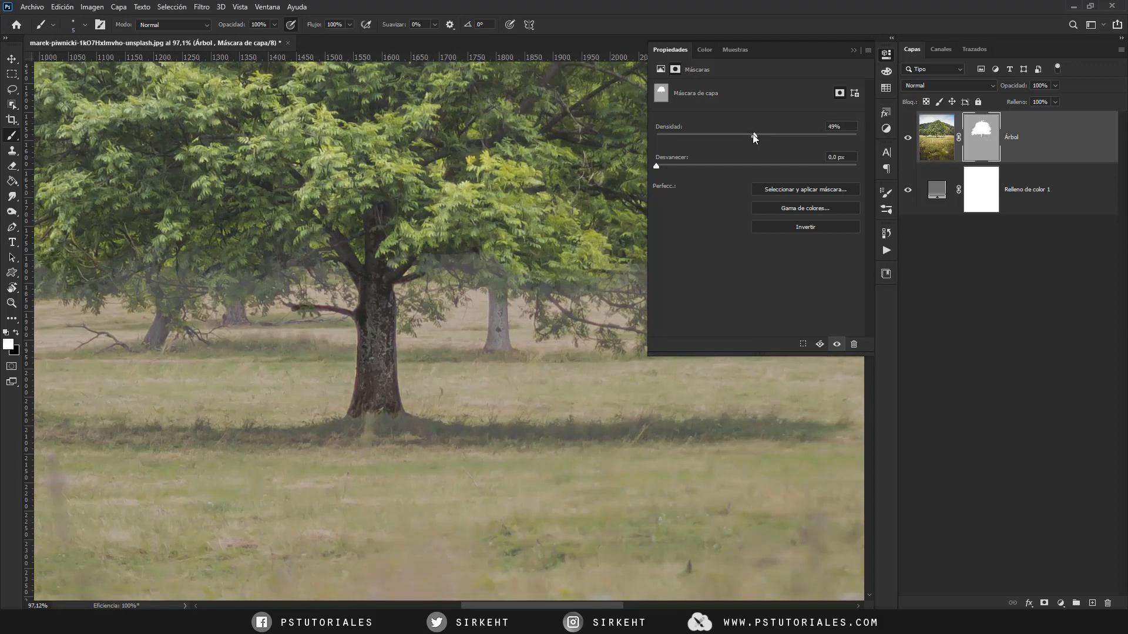
{"action": "left_click_drag", "start_coordinate": [754, 137], "coordinate": [876, 137]}
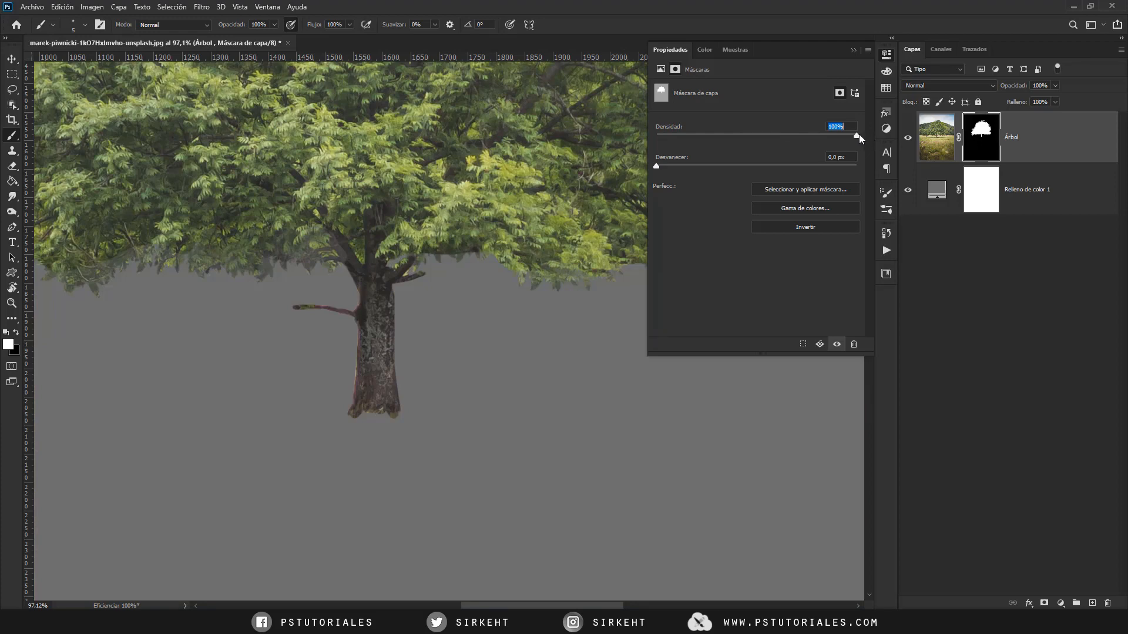
{"action": "left_click_drag", "start_coordinate": [773, 137], "coordinate": [773, 136]}
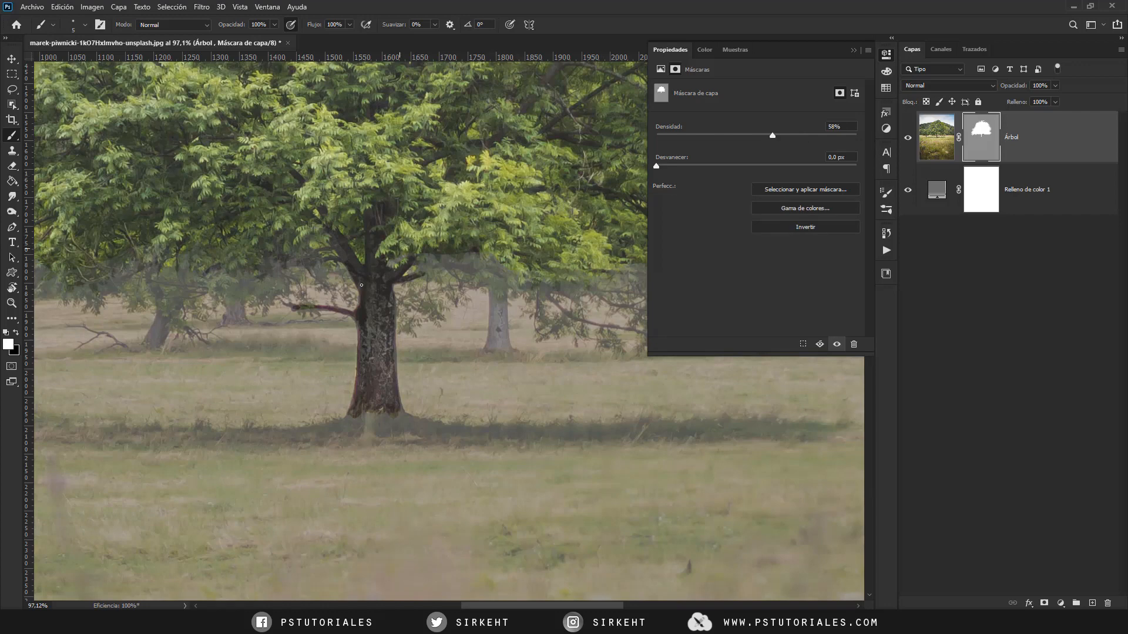
- Choose the recently used 22 px leaf brush, reduce it to 9 px and paint white leaves around the low branch beside the trunk
{"action": "scroll", "coordinate": [276, 339], "scroll_direction": "up", "scroll_amount": 2}
{"action": "scroll", "coordinate": [276, 339], "scroll_direction": "up", "scroll_amount": 2}
{"action": "key", "text": "x"}
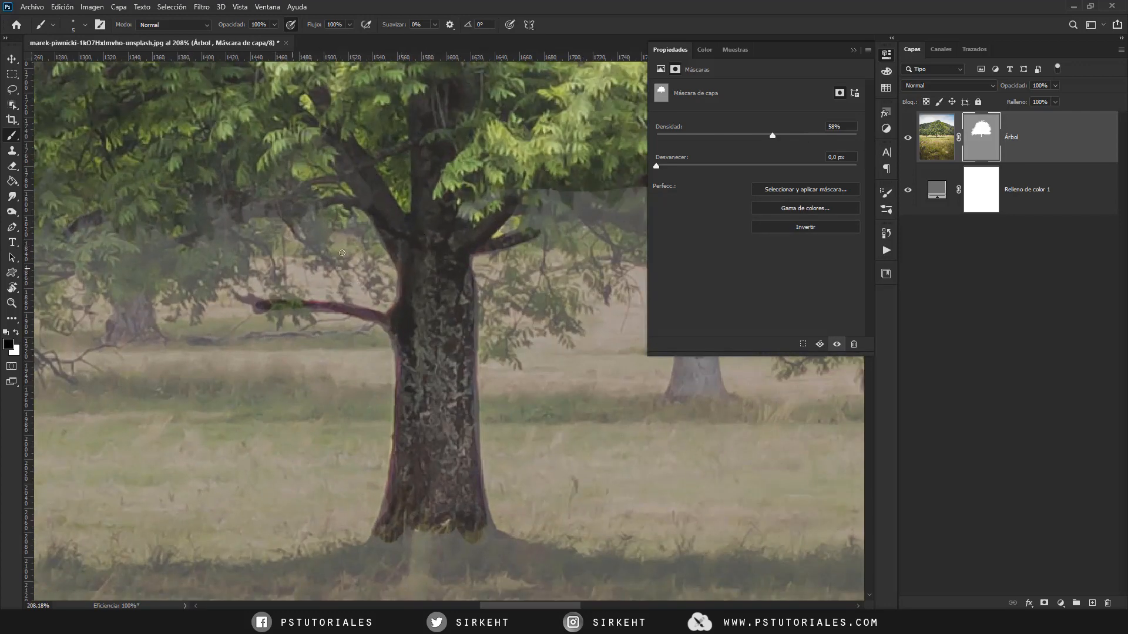
{"action": "left_click_drag", "start_coordinate": [348, 338], "coordinate": [383, 320]}
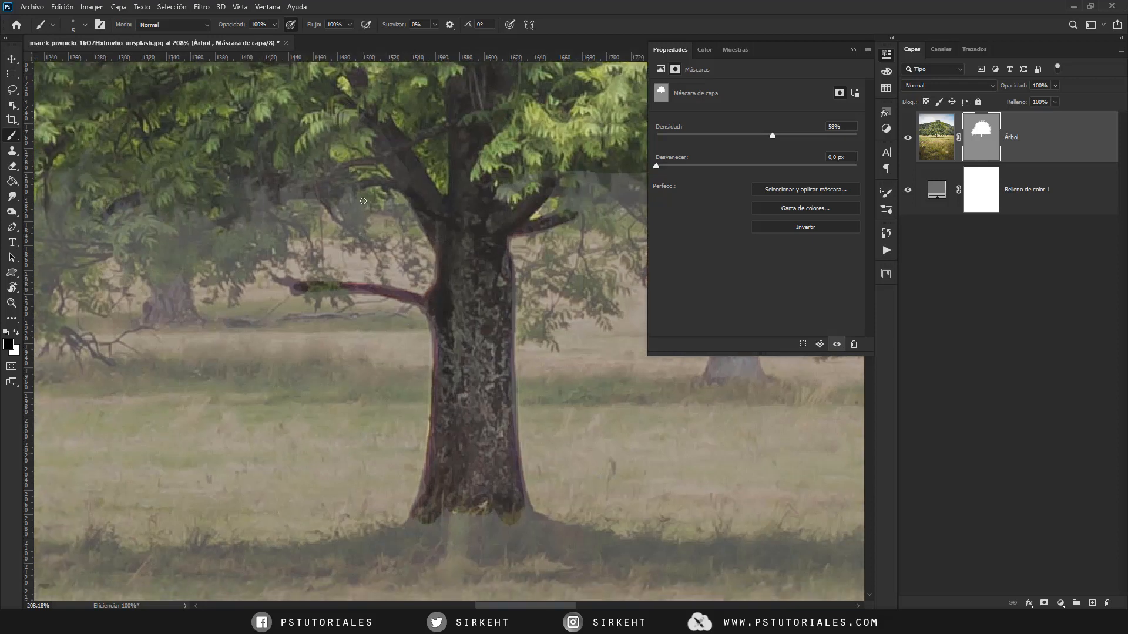
{"action": "key", "text": "x"}
{"action": "right_click", "coordinate": [433, 222]}
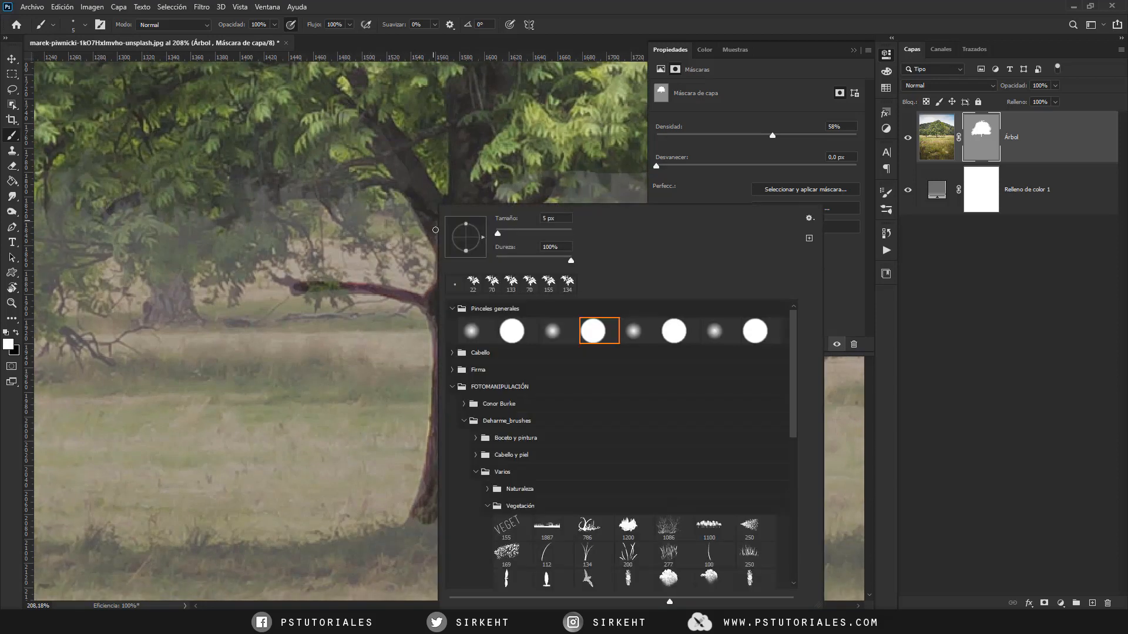
{"action": "left_click", "coordinate": [473, 284]}
{"action": "mouse_move", "coordinate": [317, 261]}
{"action": "left_mouse_down"}
{"action": "mouse_move", "coordinate": [300, 270]}
{"action": "mouse_move", "coordinate": [311, 269]}
{"action": "left_mouse_up"}
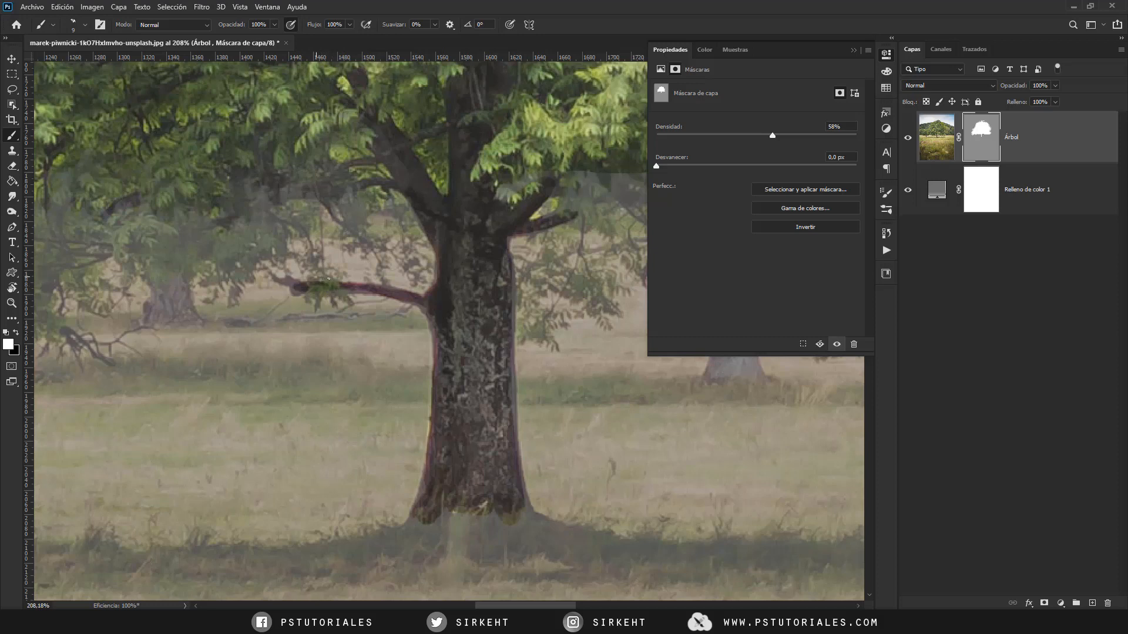
{"action": "mouse_move", "coordinate": [424, 289]}
{"action": "left_mouse_down"}
{"action": "mouse_move", "coordinate": [372, 283]}
{"action": "mouse_move", "coordinate": [404, 297]}
{"action": "left_mouse_up"}
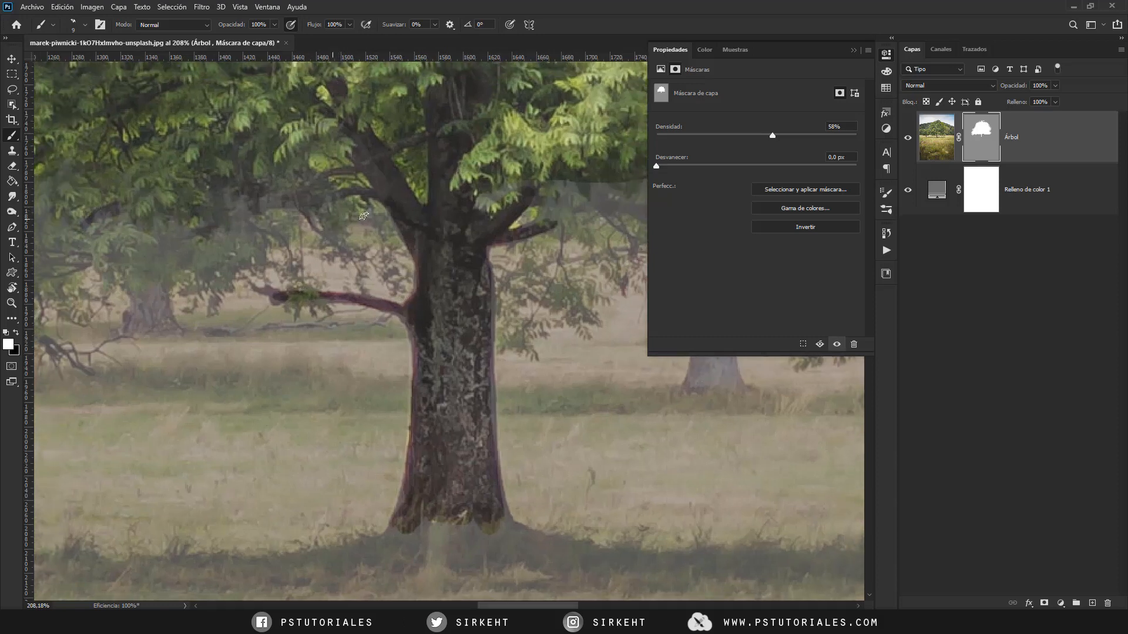
- Paint the low-hanging foliage on both sides of the trunk in white on the mask with the leaf brush at 27 px
{"action": "left_click_drag", "start_coordinate": [412, 276], "coordinate": [317, 262]}
{"action": "left_click_drag", "start_coordinate": [223, 230], "coordinate": [412, 234]}
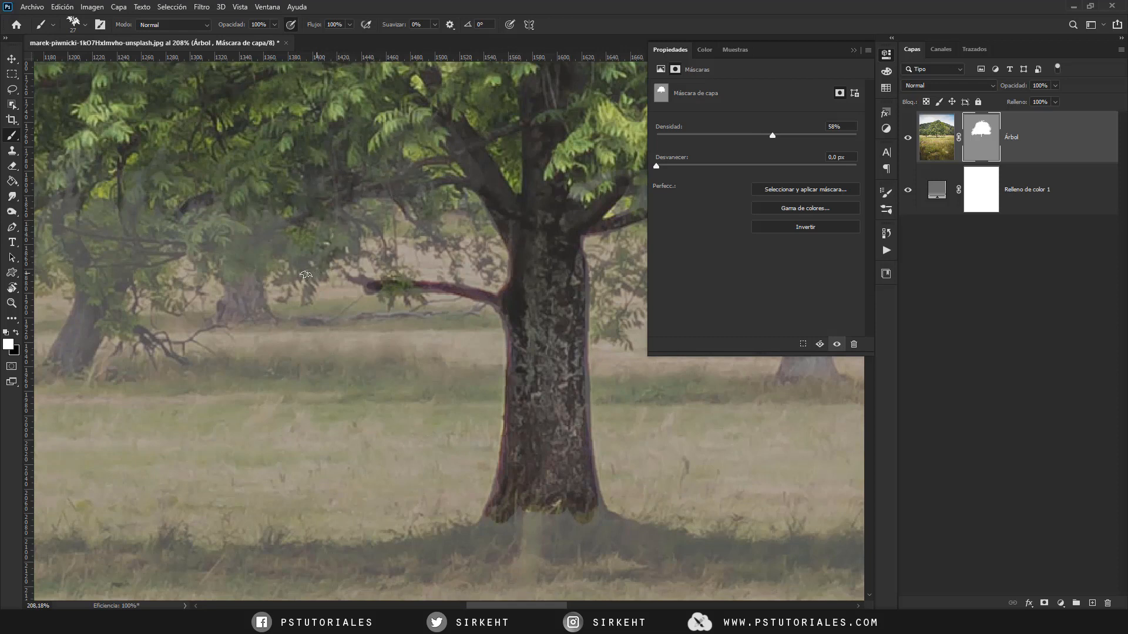
{"action": "left_click_drag", "start_coordinate": [270, 244], "coordinate": [370, 214]}
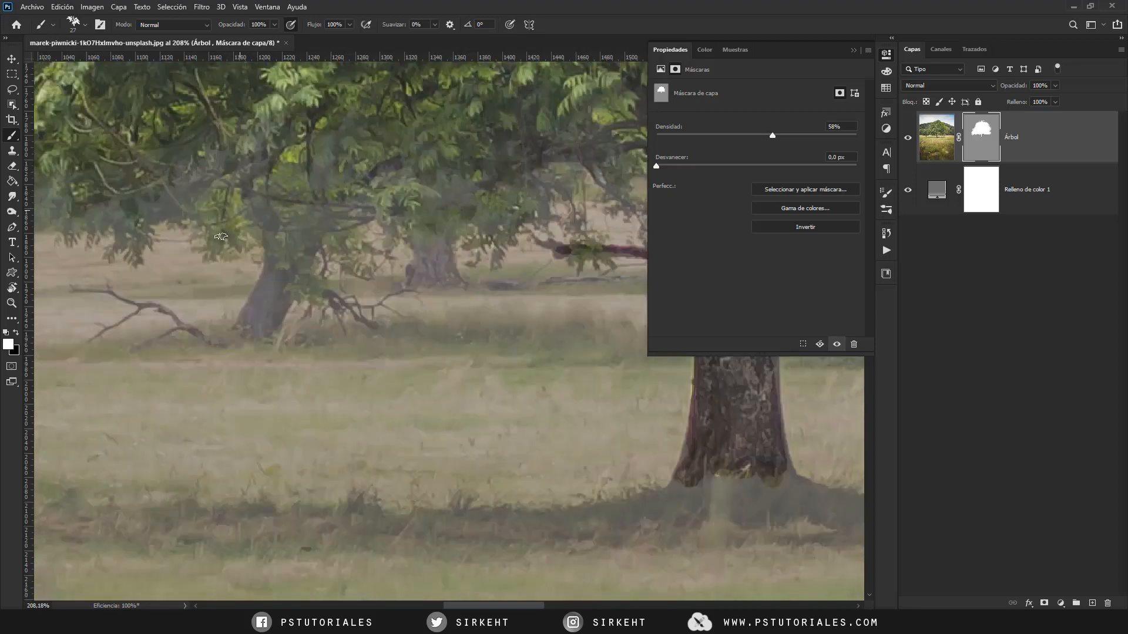
{"action": "left_click_drag", "start_coordinate": [587, 306], "coordinate": [303, 313]}
{"action": "mouse_move", "coordinate": [531, 320]}
{"action": "left_mouse_down"}
{"action": "mouse_move", "coordinate": [368, 328]}
{"action": "mouse_move", "coordinate": [375, 294]}
{"action": "mouse_move", "coordinate": [339, 312]}
{"action": "left_mouse_up"}
{"action": "left_click_drag", "start_coordinate": [359, 214], "coordinate": [432, 196]}
{"action": "mouse_move", "coordinate": [612, 335]}
{"action": "left_mouse_down"}
{"action": "mouse_move", "coordinate": [461, 347]}
{"action": "mouse_move", "coordinate": [285, 340]}
{"action": "mouse_move", "coordinate": [154, 306]}
{"action": "left_mouse_up"}
{"action": "mouse_move", "coordinate": [170, 318]}
{"action": "left_mouse_down"}
{"action": "mouse_move", "coordinate": [347, 297]}
{"action": "mouse_move", "coordinate": [355, 318]}
{"action": "left_mouse_up"}
- Switch to a small round brush and paint the thin hanging branches under the crown's right side in white
{"action": "right_click", "coordinate": [294, 256]}
{"action": "left_click", "coordinate": [324, 275]}
{"action": "left_click_drag", "start_coordinate": [276, 252], "coordinate": [263, 262]}
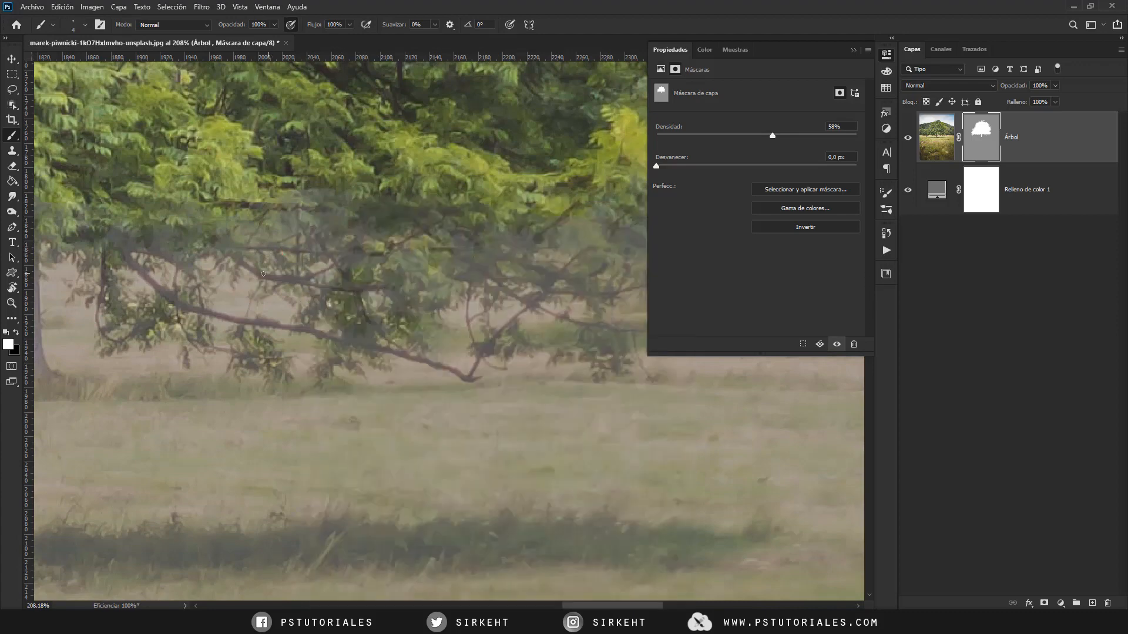
- Raise the density of the Árbol layer's mask to 100% to show the cutout on plain grey
{"action": "scroll", "coordinate": [402, 253], "scroll_direction": "down", "scroll_amount": 10}
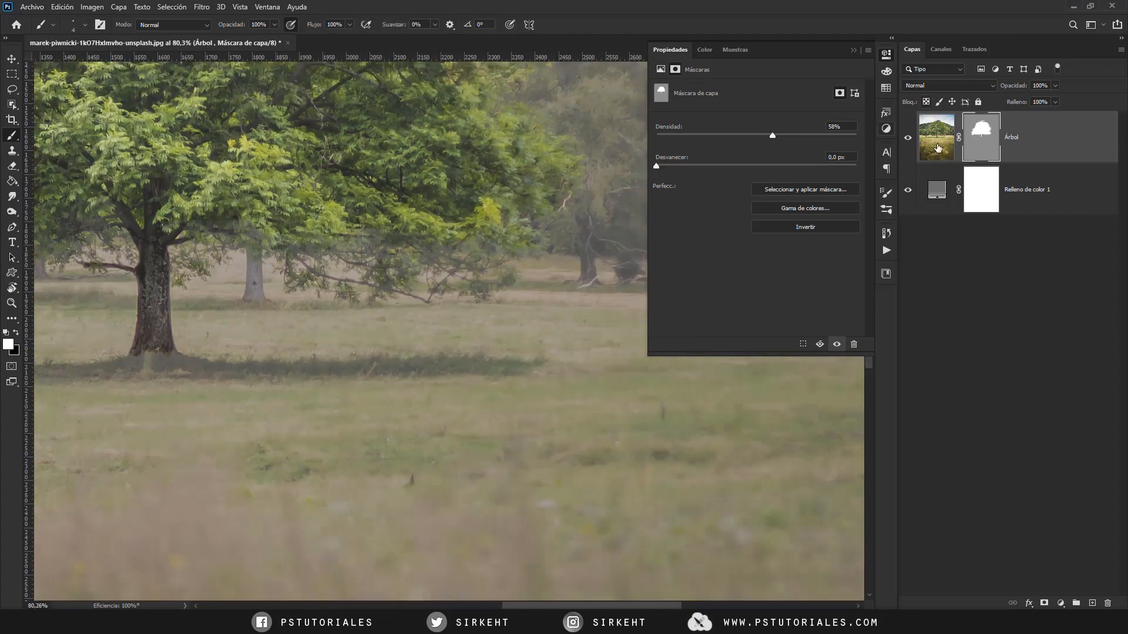
{"action": "left_click_drag", "start_coordinate": [773, 133], "coordinate": [881, 137]}
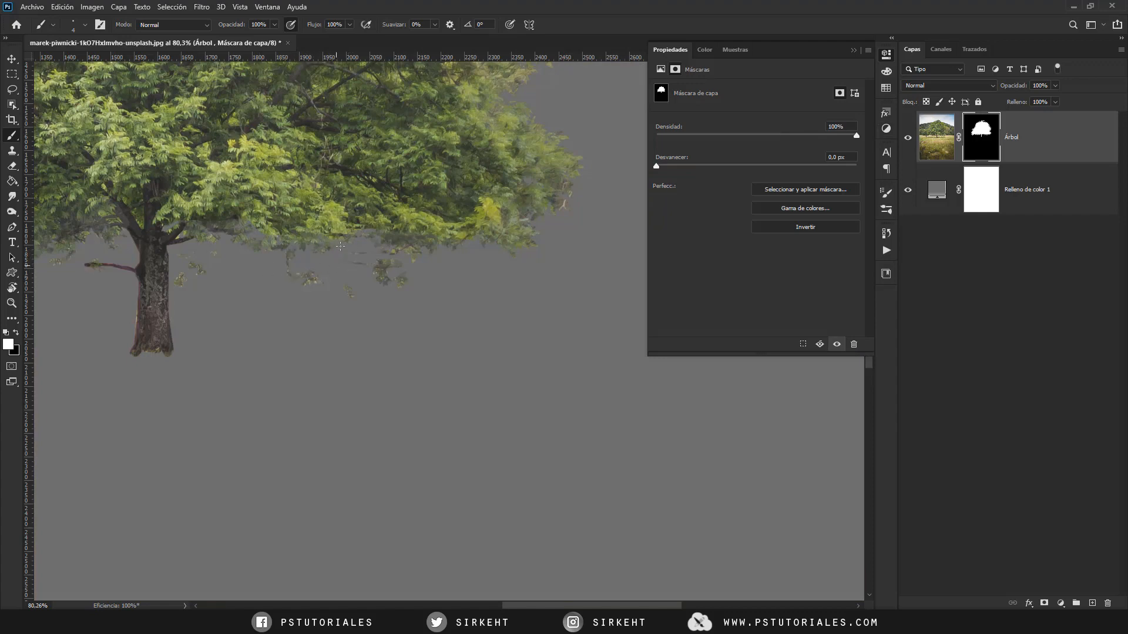
- Add a new empty layer above the Árbol layer for painting extra leaves on the crown
{"action": "scroll", "coordinate": [341, 246], "scroll_direction": "up", "scroll_amount": 4}
{"action": "scroll", "coordinate": [336, 243], "scroll_direction": "down", "scroll_amount": 6}
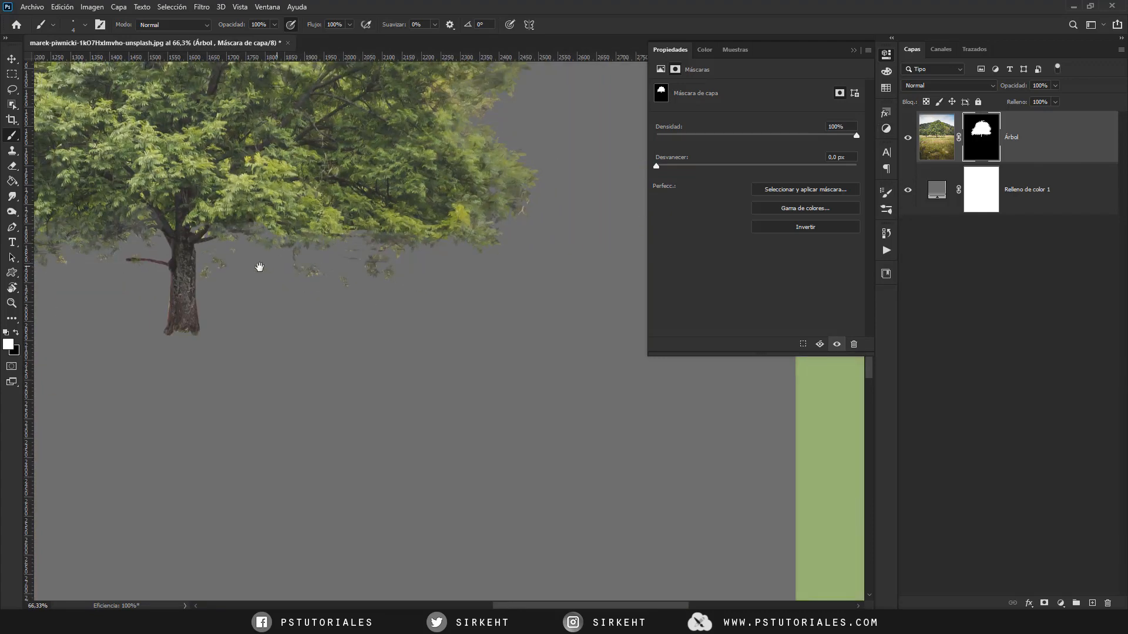
{"action": "left_click_drag", "start_coordinate": [260, 267], "coordinate": [380, 423]}
{"action": "left_click_drag", "start_coordinate": [362, 216], "coordinate": [369, 242]}
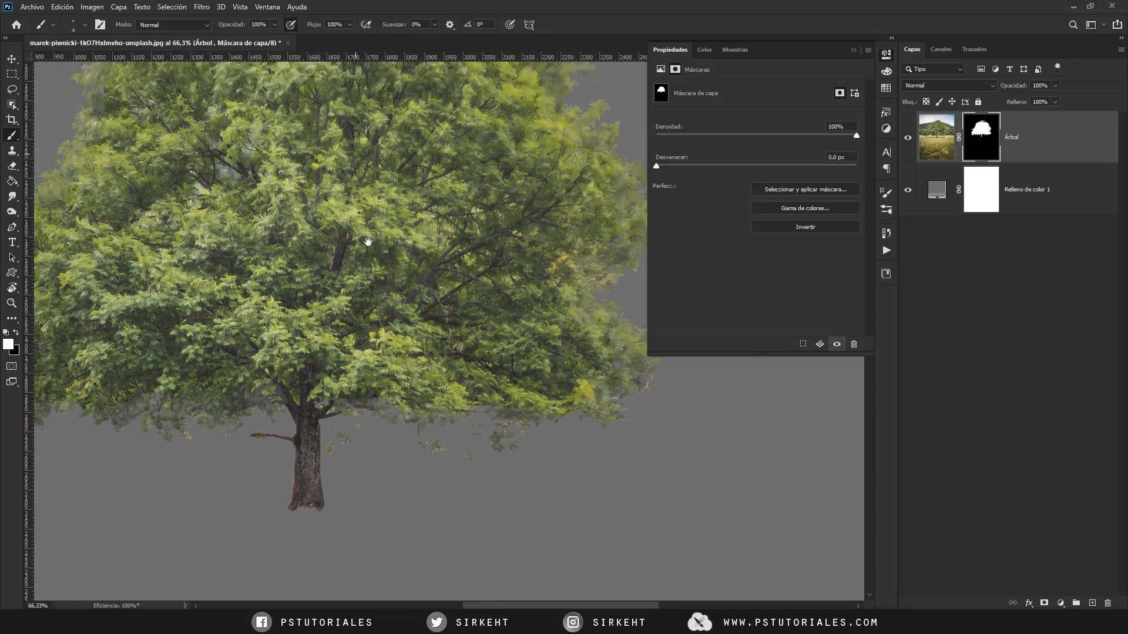
{"action": "scroll", "coordinate": [368, 242], "scroll_direction": "up", "scroll_amount": 5}
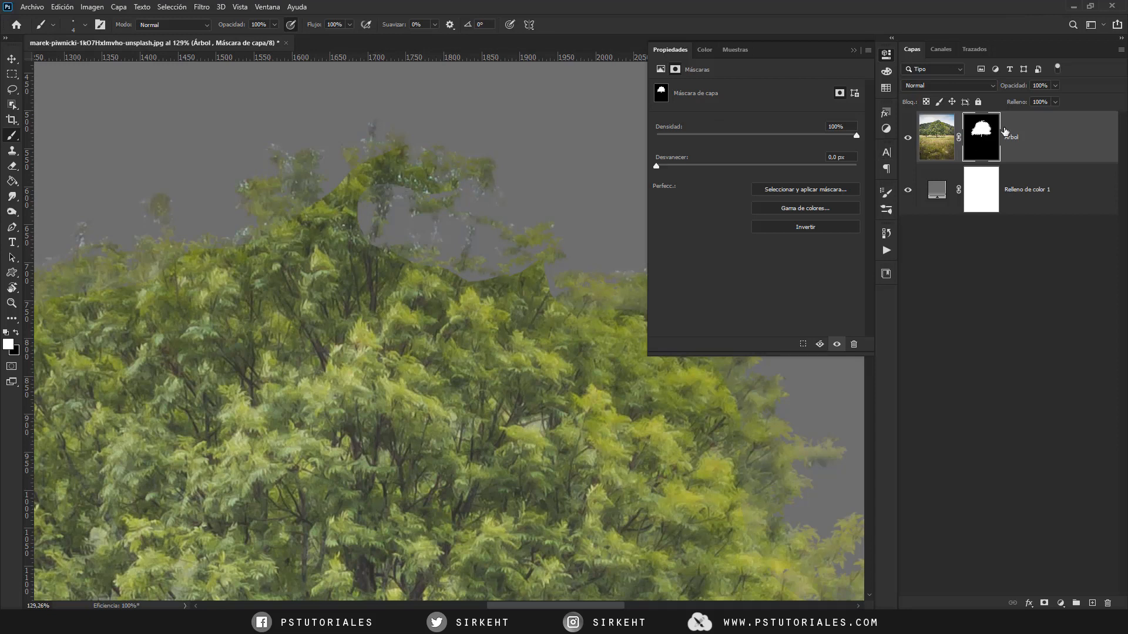
{"action": "left_click", "coordinate": [888, 54]}
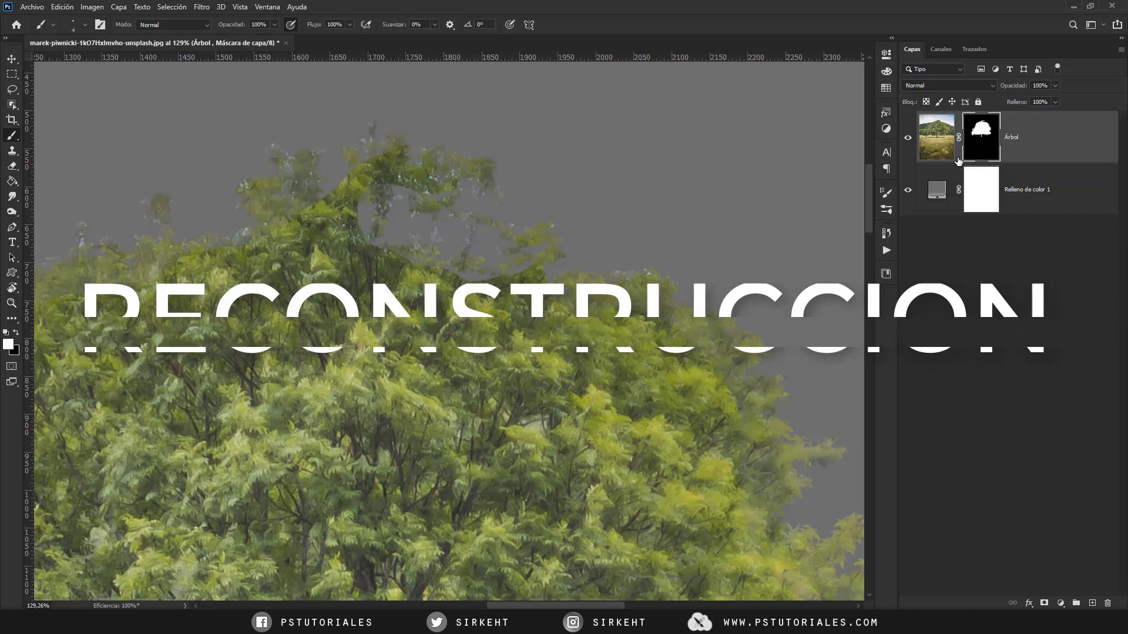
{"action": "left_click", "coordinate": [1092, 603]}
- Choose the recently used 27 px leaf brush and enlarge it to 64 px
{"action": "key", "text": "x"}
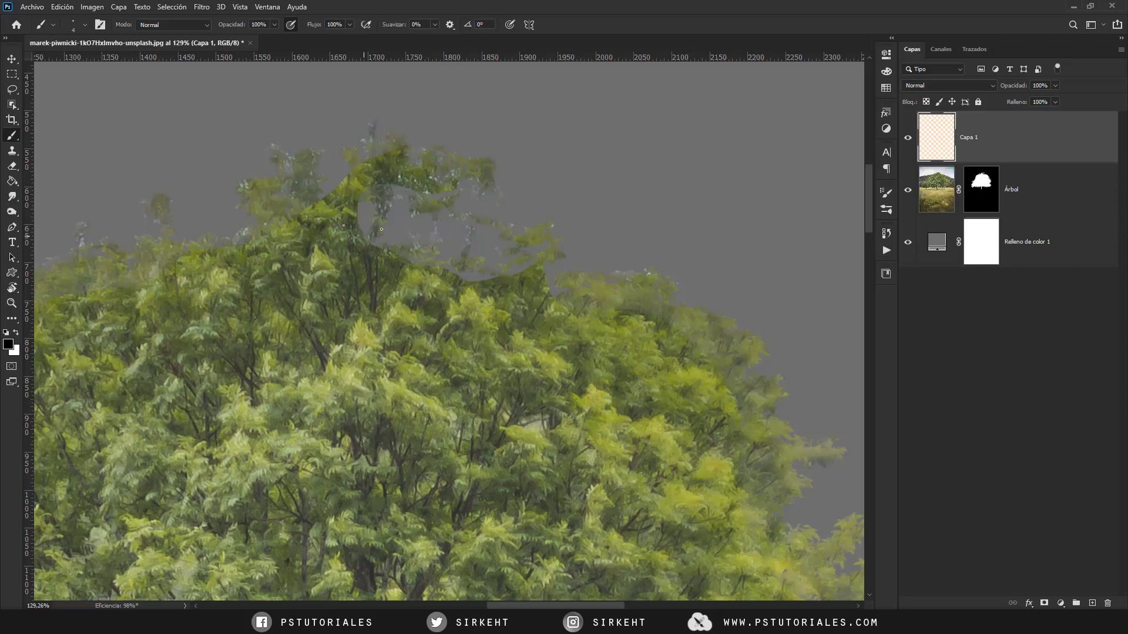
{"action": "right_click", "coordinate": [421, 229]}
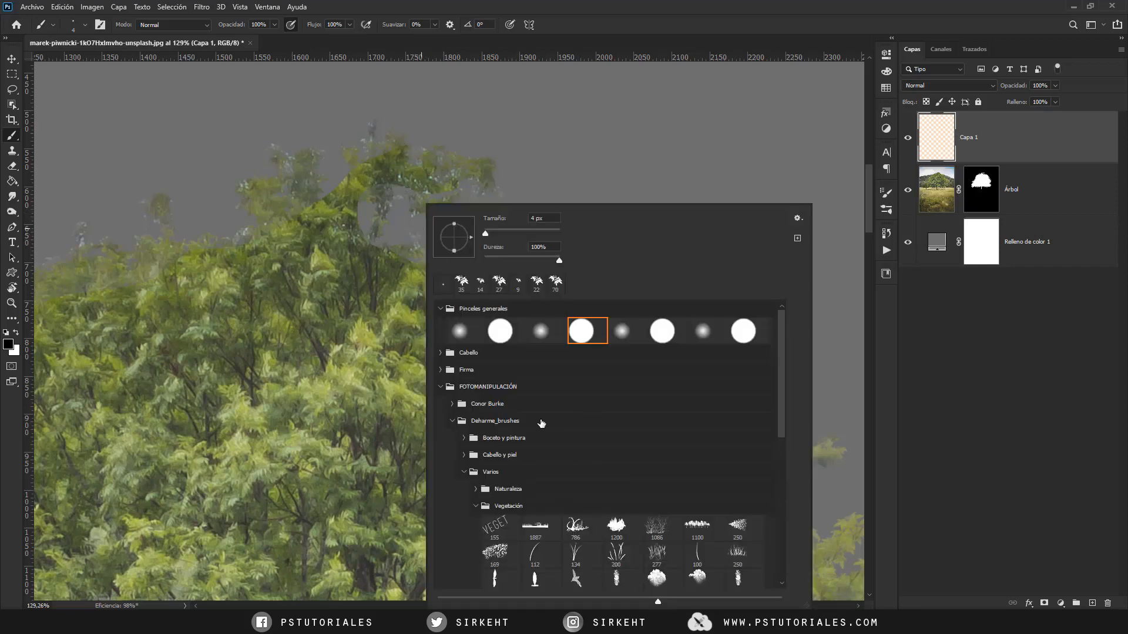
{"action": "left_click", "coordinate": [498, 282]}
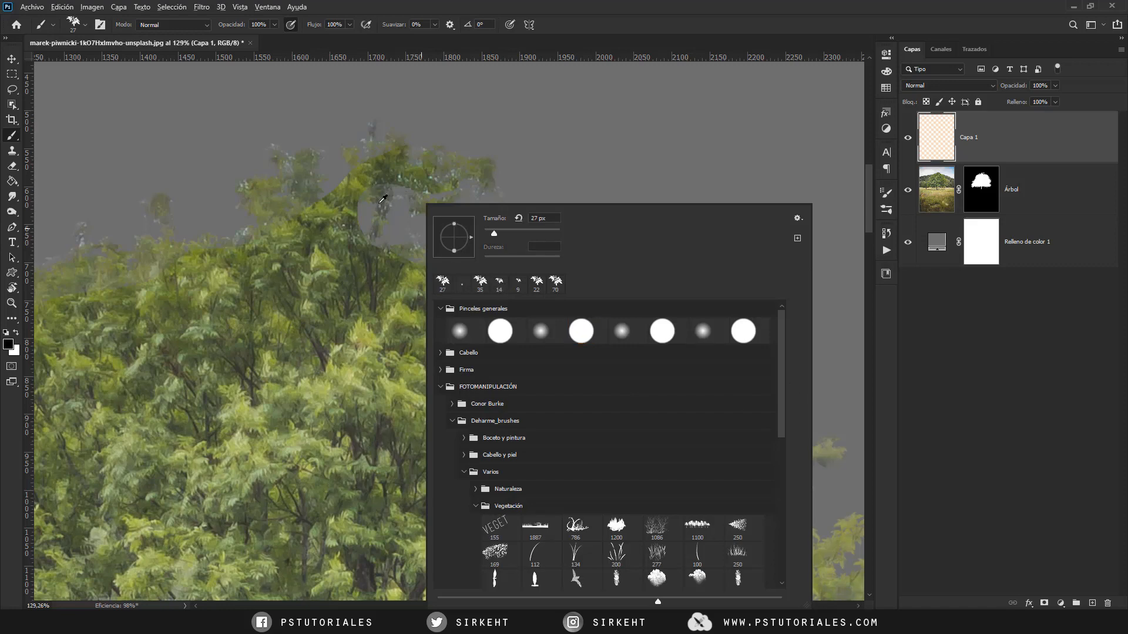
{"action": "key", "text": "Return"}
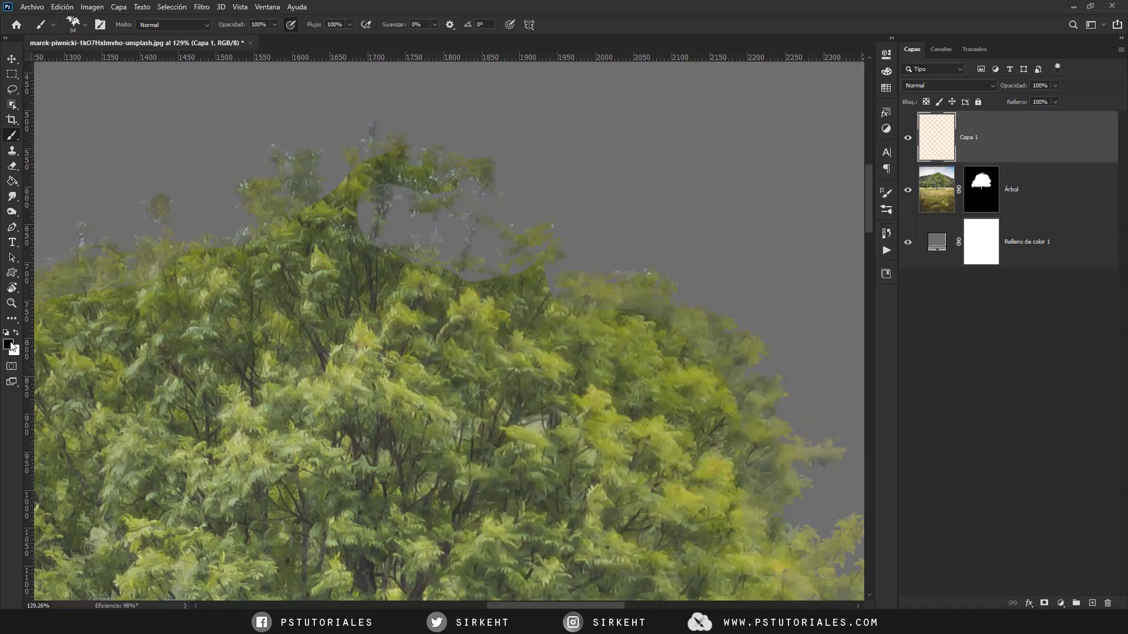
- Sample a dark green (#495831) from the foliage as foreground colour and a lighter green (#8b9c40) as background colour for the brush
{"action": "left_click", "coordinate": [9, 345]}
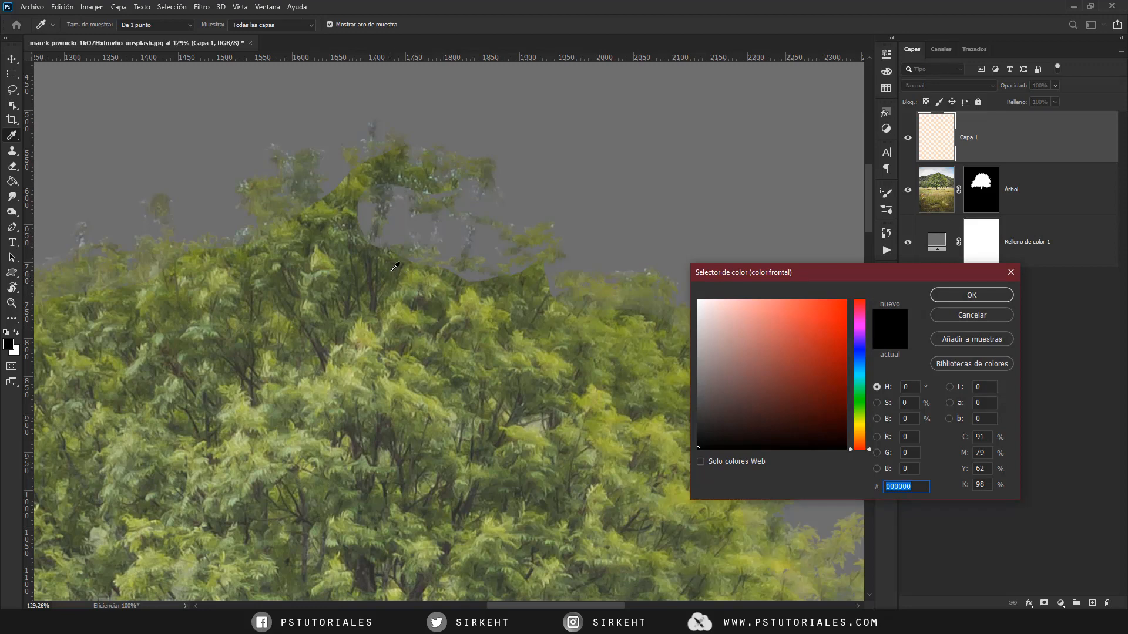
{"action": "left_click", "coordinate": [395, 267]}
{"action": "left_click", "coordinate": [952, 296]}
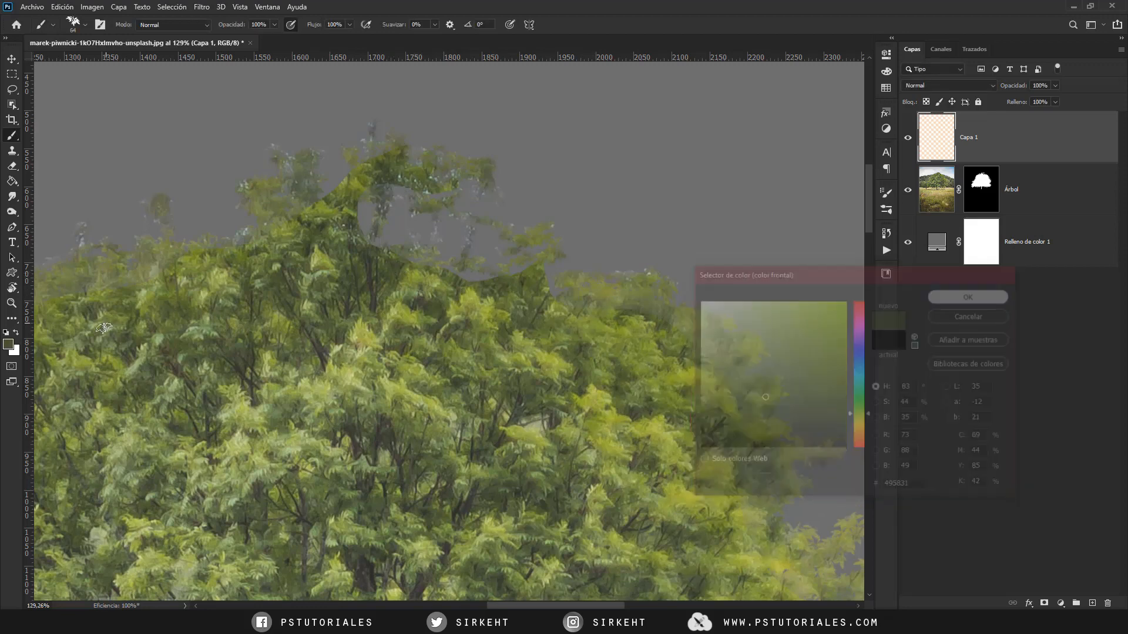
{"action": "left_click", "coordinate": [14, 351]}
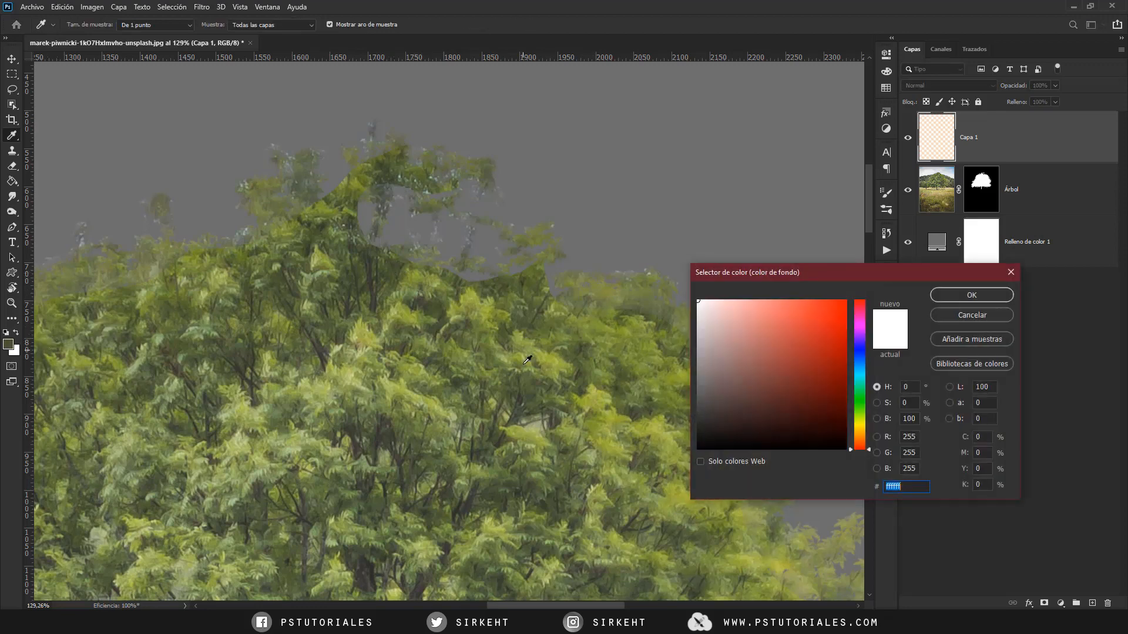
{"action": "left_click", "coordinate": [554, 360]}
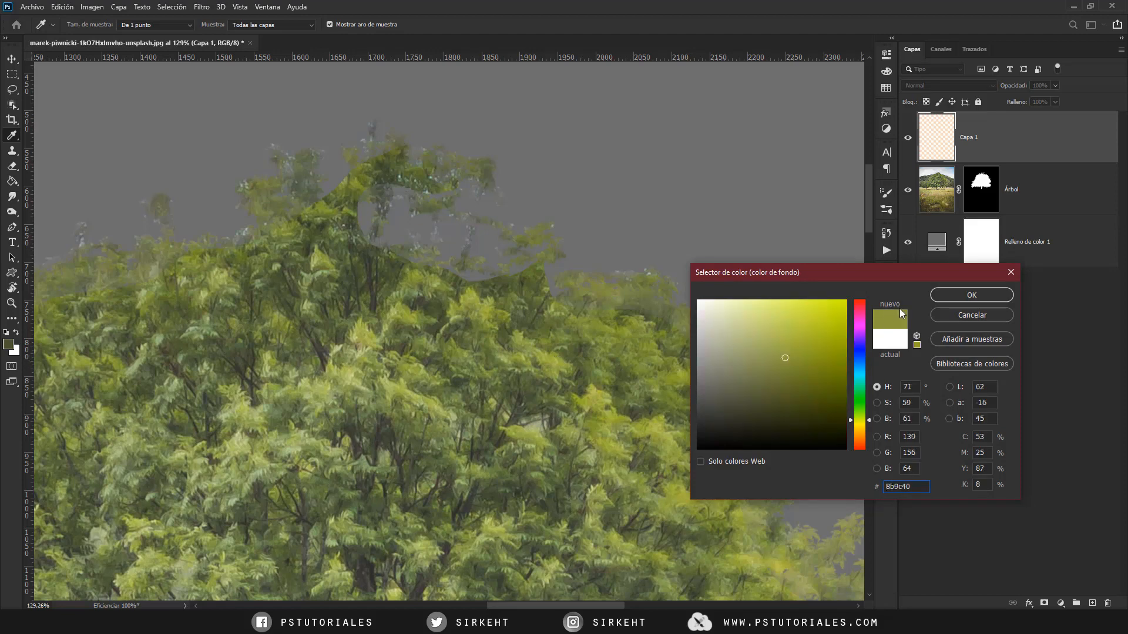
{"action": "left_click", "coordinate": [972, 295]}
{"action": "key", "text": "b"}
- Enable colour dynamics for the leaf brush and set the foreground/background variation to 41%
{"action": "left_click", "coordinate": [887, 196]}
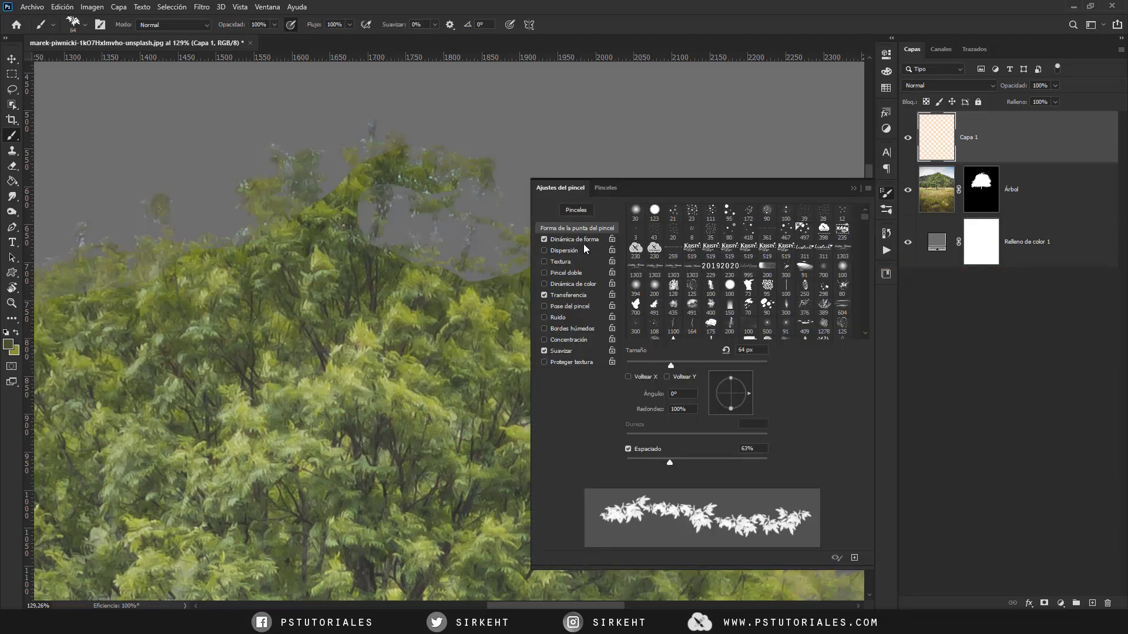
{"action": "left_click", "coordinate": [586, 282]}
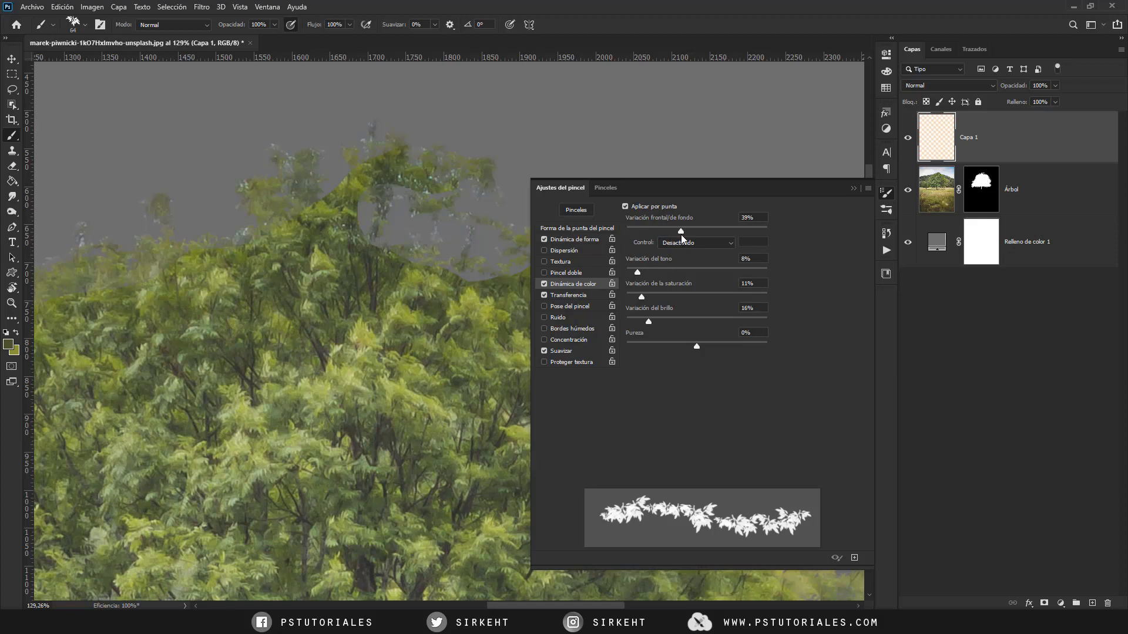
{"action": "left_click_drag", "start_coordinate": [682, 234], "coordinate": [684, 235]}
- Test the colour variation with a stroke of leaves on the empty grey beside the crown, and undo it
{"action": "left_click_drag", "start_coordinate": [584, 131], "coordinate": [694, 147]}
{"action": "left_click", "coordinate": [694, 148]}
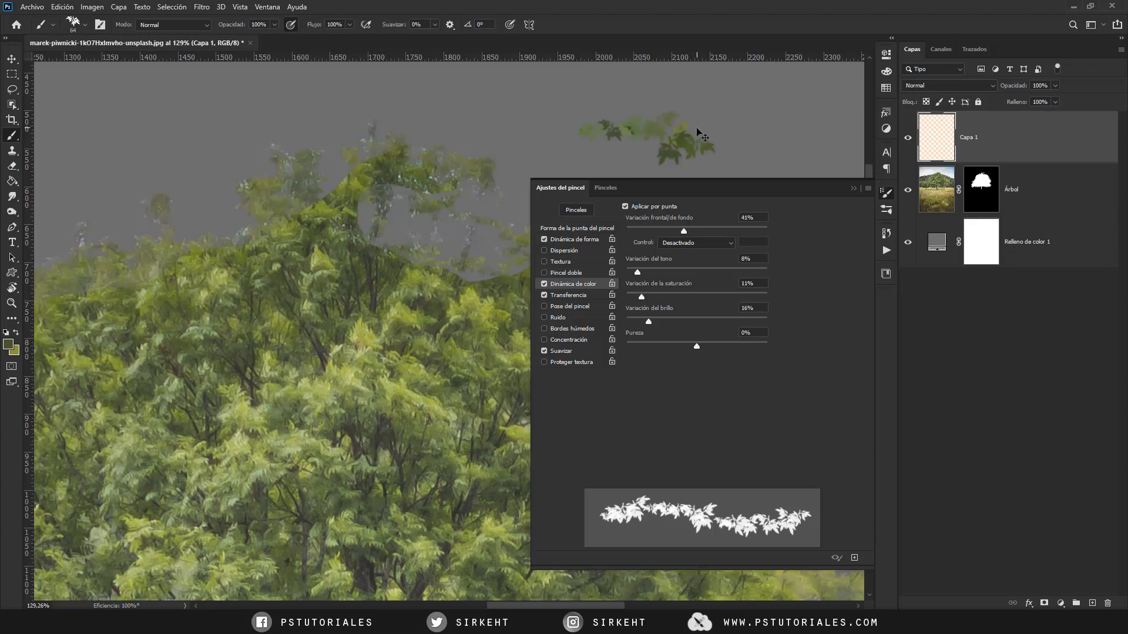
{"action": "key", "text": "ctrl+z"}
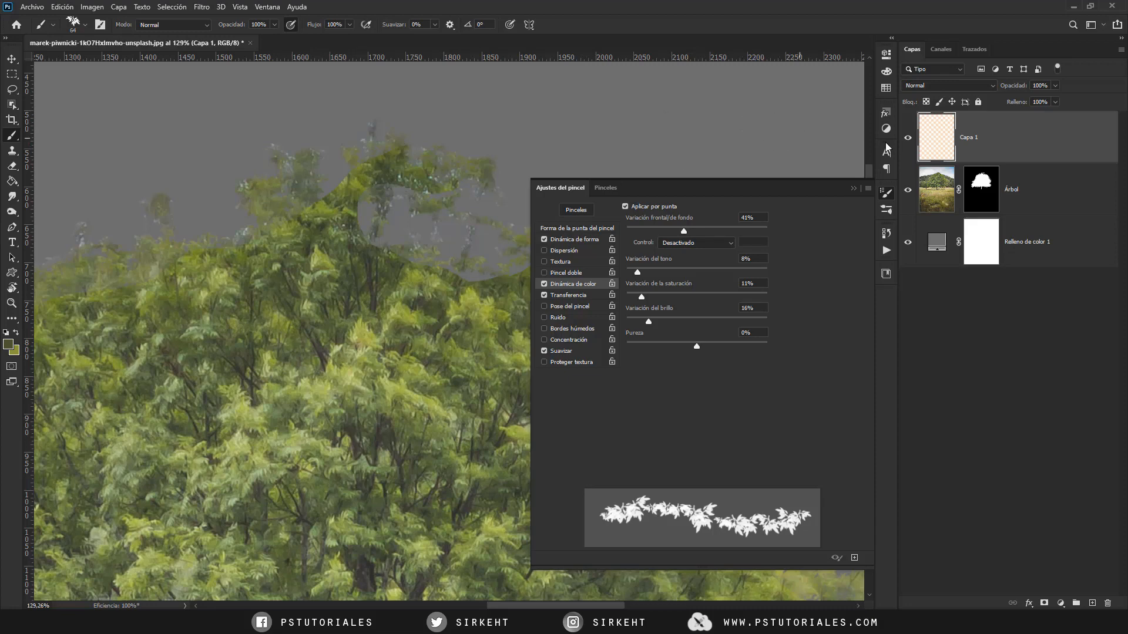
- Paint green leaves over the gaps at the top of the crown on Capa 1, and compare with the layer hidden and shown
{"action": "left_click", "coordinate": [889, 194]}
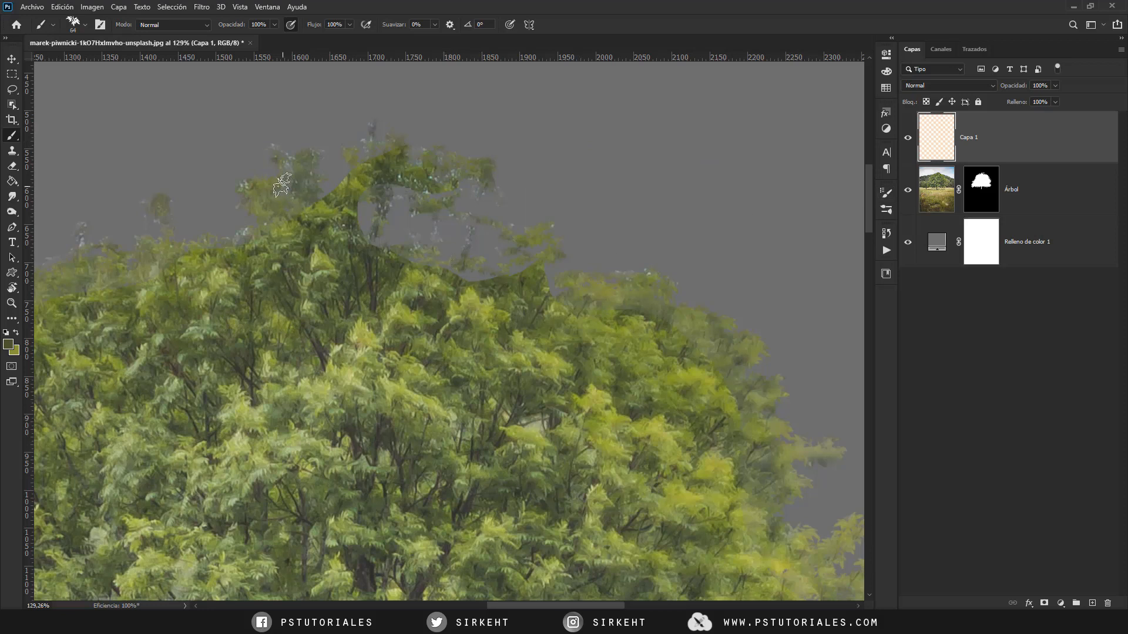
{"action": "left_click_drag", "start_coordinate": [362, 322], "coordinate": [324, 283]}
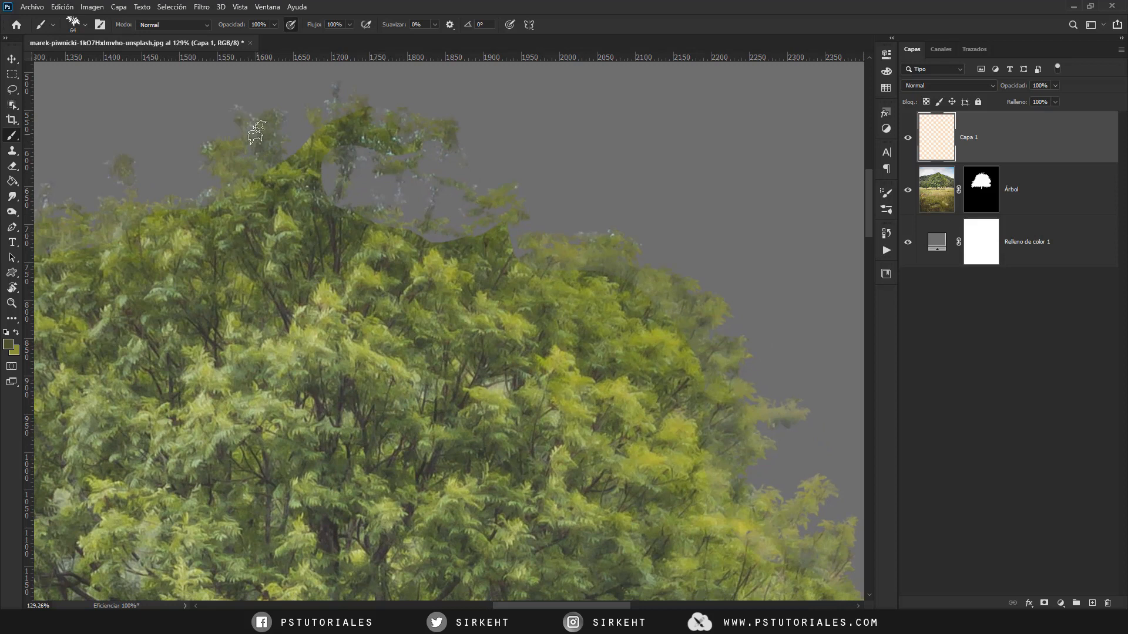
{"action": "mouse_move", "coordinate": [326, 199]}
{"action": "left_mouse_down"}
{"action": "mouse_move", "coordinate": [305, 229]}
{"action": "mouse_move", "coordinate": [316, 227]}
{"action": "mouse_move", "coordinate": [334, 169]}
{"action": "mouse_move", "coordinate": [367, 171]}
{"action": "mouse_move", "coordinate": [365, 221]}
{"action": "mouse_move", "coordinate": [373, 200]}
{"action": "mouse_move", "coordinate": [380, 248]}
{"action": "mouse_move", "coordinate": [370, 198]}
{"action": "mouse_move", "coordinate": [416, 225]}
{"action": "mouse_move", "coordinate": [408, 261]}
{"action": "mouse_move", "coordinate": [420, 209]}
{"action": "mouse_move", "coordinate": [462, 214]}
{"action": "mouse_move", "coordinate": [446, 265]}
{"action": "mouse_move", "coordinate": [467, 242]}
{"action": "mouse_move", "coordinate": [382, 163]}
{"action": "mouse_move", "coordinate": [410, 155]}
{"action": "mouse_move", "coordinate": [423, 206]}
{"action": "left_mouse_up"}
{"action": "mouse_move", "coordinate": [365, 168]}
{"action": "left_mouse_down"}
{"action": "mouse_move", "coordinate": [310, 115]}
{"action": "mouse_move", "coordinate": [335, 126]}
{"action": "mouse_move", "coordinate": [254, 143]}
{"action": "mouse_move", "coordinate": [280, 188]}
{"action": "left_mouse_up"}
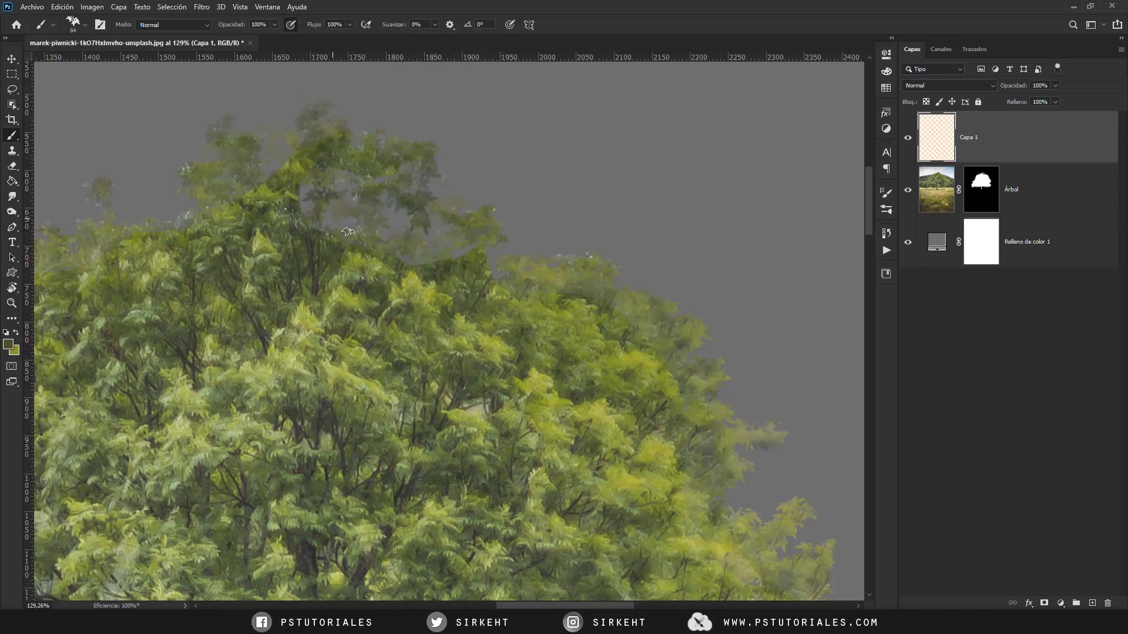
{"action": "left_click_drag", "start_coordinate": [388, 324], "coordinate": [489, 277]}
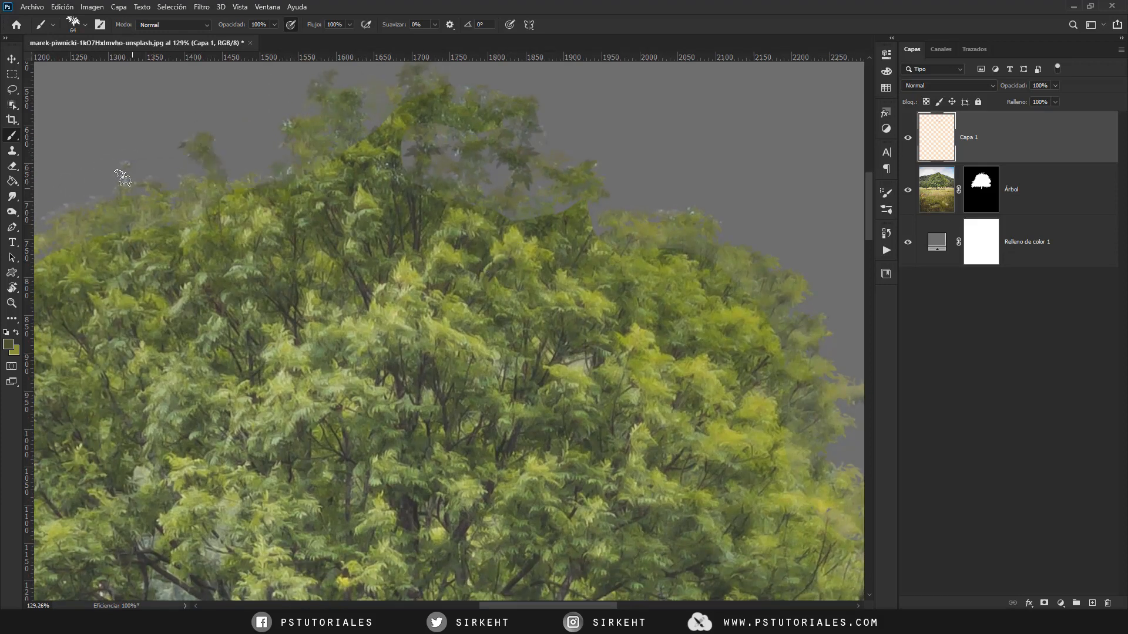
{"action": "left_click_drag", "start_coordinate": [297, 241], "coordinate": [226, 285]}
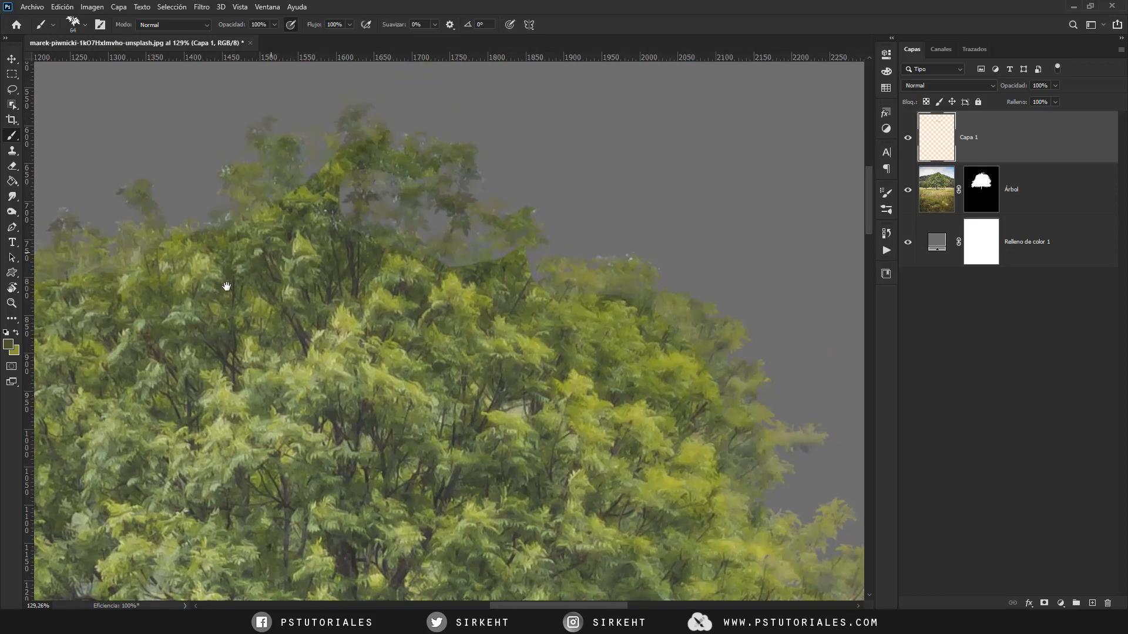
{"action": "left_click", "coordinate": [907, 140]}
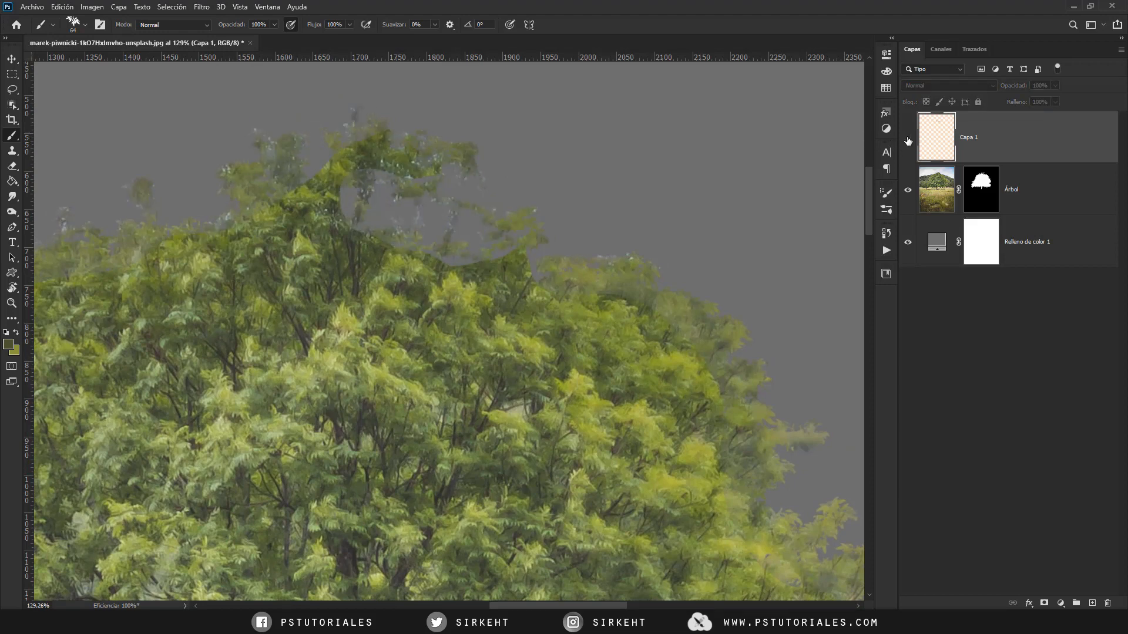
{"action": "left_click", "coordinate": [907, 139]}
- Paint green leaves on Capa 1 along the crown's underside, around the low branch and the hanging foliage
{"action": "key", "text": "ctrl+minus"}
{"action": "key", "text": "ctrl+minus"}
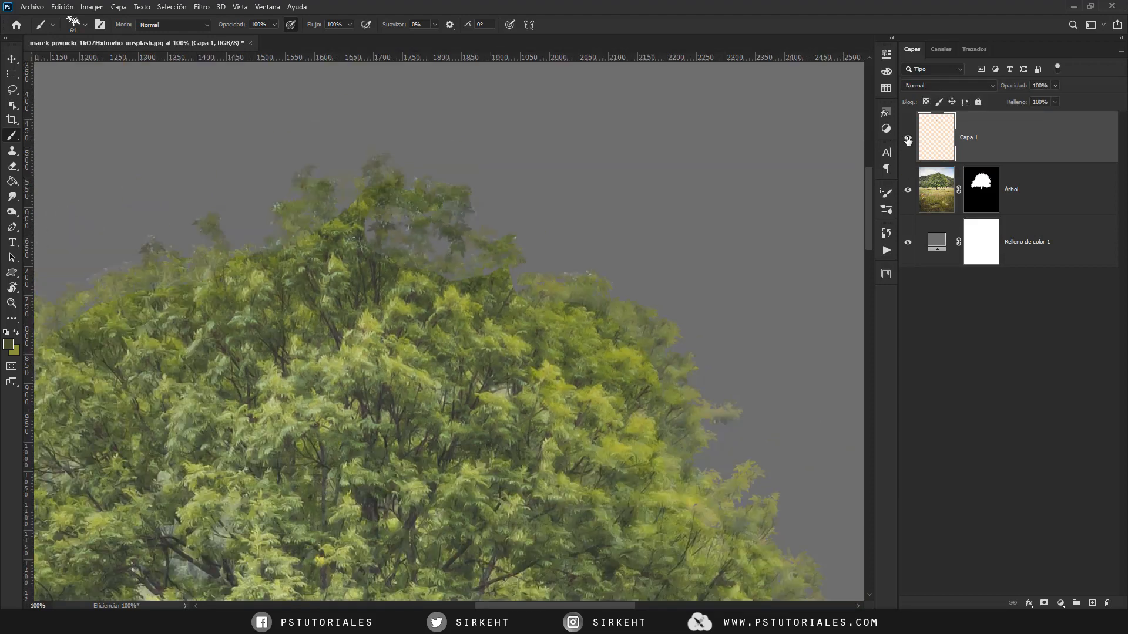
{"action": "scroll", "coordinate": [296, 317], "scroll_direction": "down", "scroll_amount": 5}
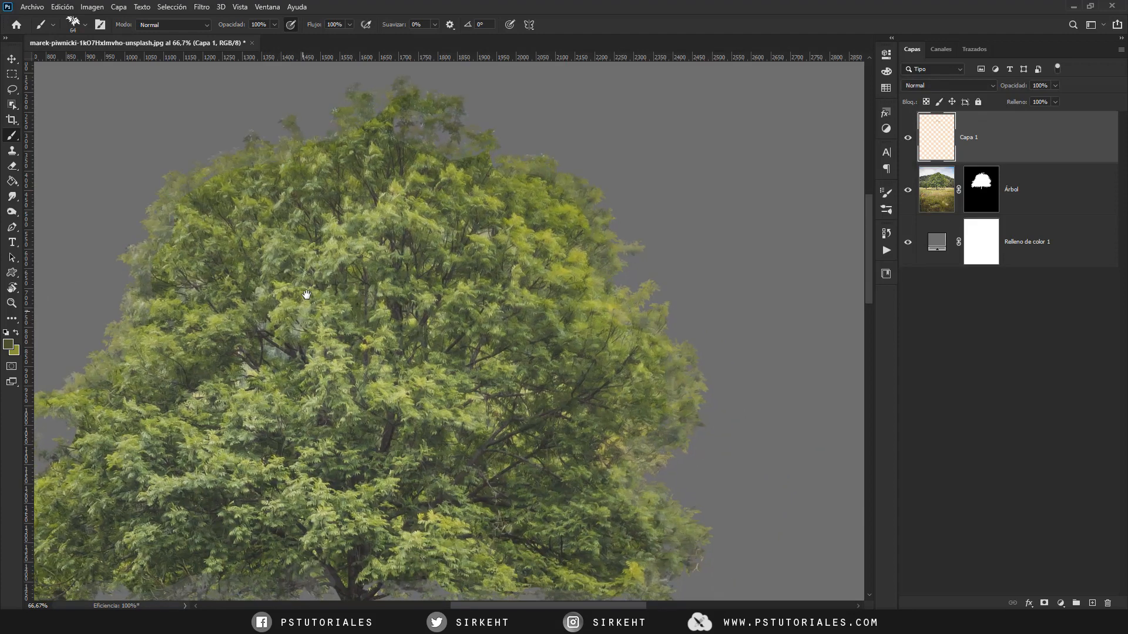
{"action": "scroll", "coordinate": [391, 214], "scroll_direction": "down", "scroll_amount": 4}
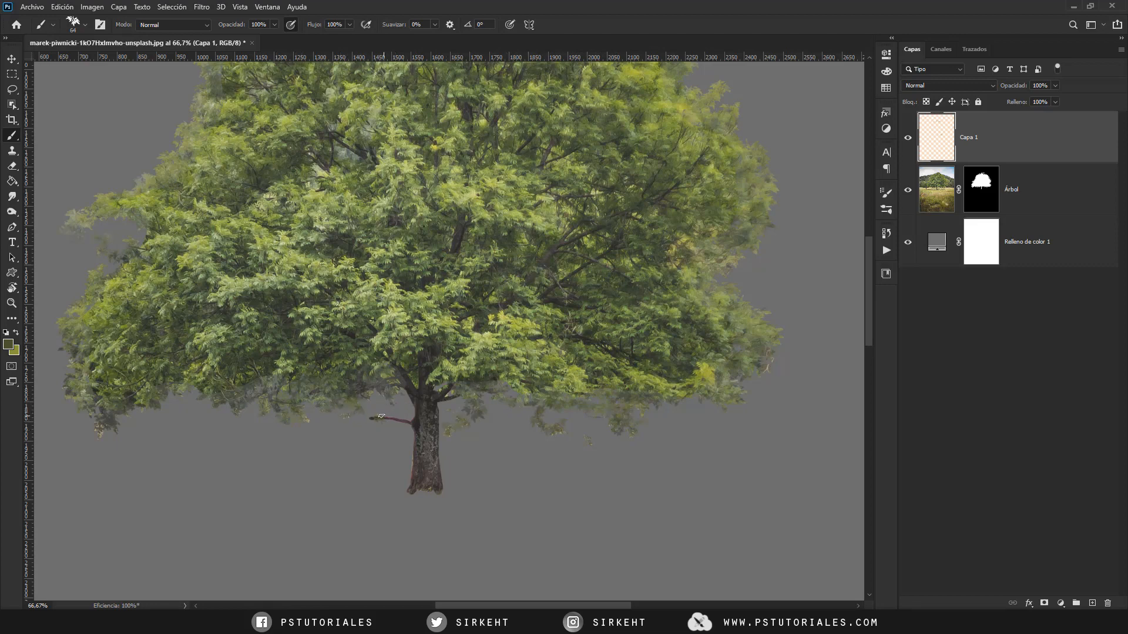
{"action": "mouse_move", "coordinate": [357, 414]}
{"action": "left_mouse_down"}
{"action": "mouse_move", "coordinate": [365, 425]}
{"action": "mouse_move", "coordinate": [386, 415]}
{"action": "mouse_move", "coordinate": [337, 424]}
{"action": "left_mouse_up"}
{"action": "key", "text": "ctrl+minus"}
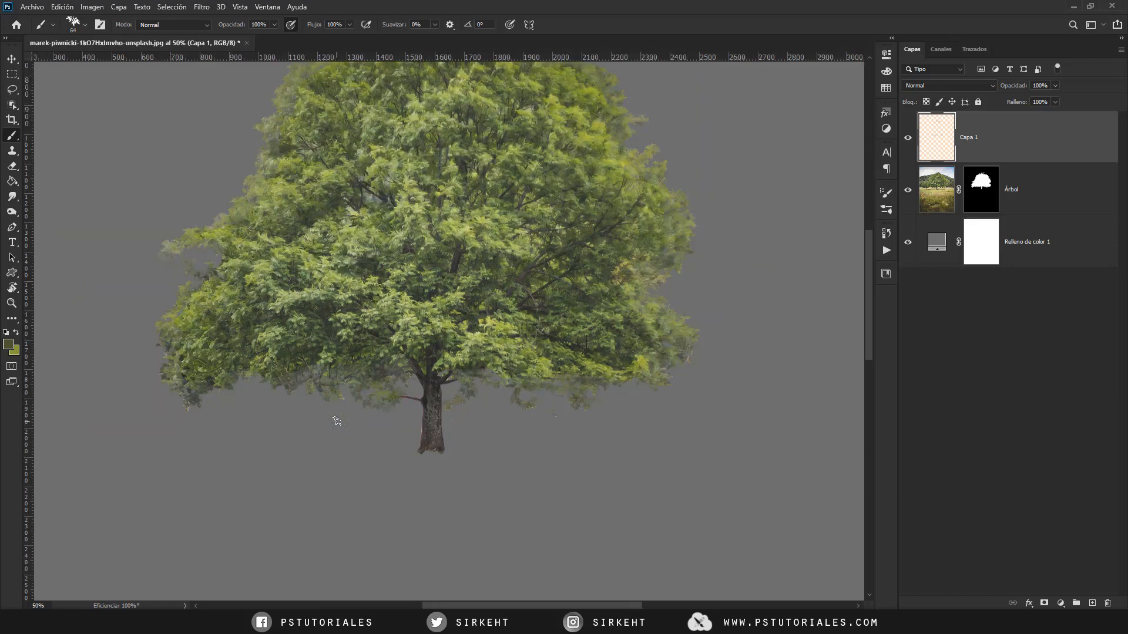
{"action": "left_click_drag", "start_coordinate": [501, 444], "coordinate": [480, 540]}
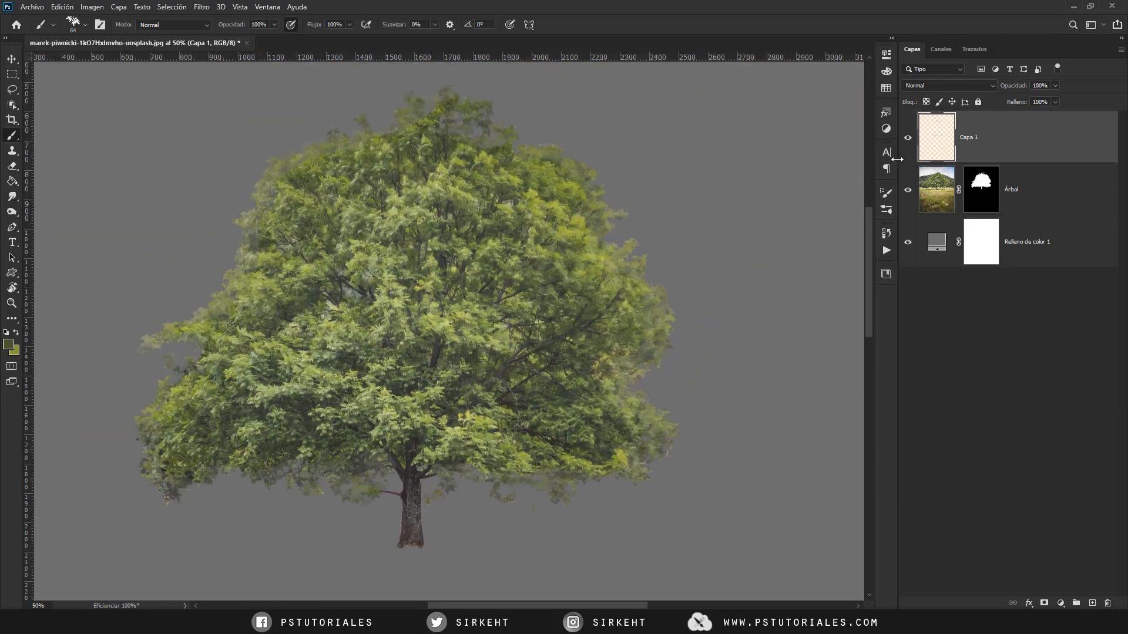
- Compare the tree with and without the painted leaves, and rename their layer Pincel
{"action": "left_click", "coordinate": [908, 140]}
{"action": "left_click", "coordinate": [907, 140]}
{"action": "left_click", "coordinate": [908, 140], "text": "alt"}
{"action": "left_click", "coordinate": [908, 140], "text": "alt"}
{"action": "double_click", "coordinate": [974, 139]}
{"action": "type", "text": "Pincel"}
{"action": "key", "text": "Return"}
- Add a new layer directly above Árbol and set the Clone Stamp tool to sample the current layer and below
{"action": "left_click", "coordinate": [1025, 199]}
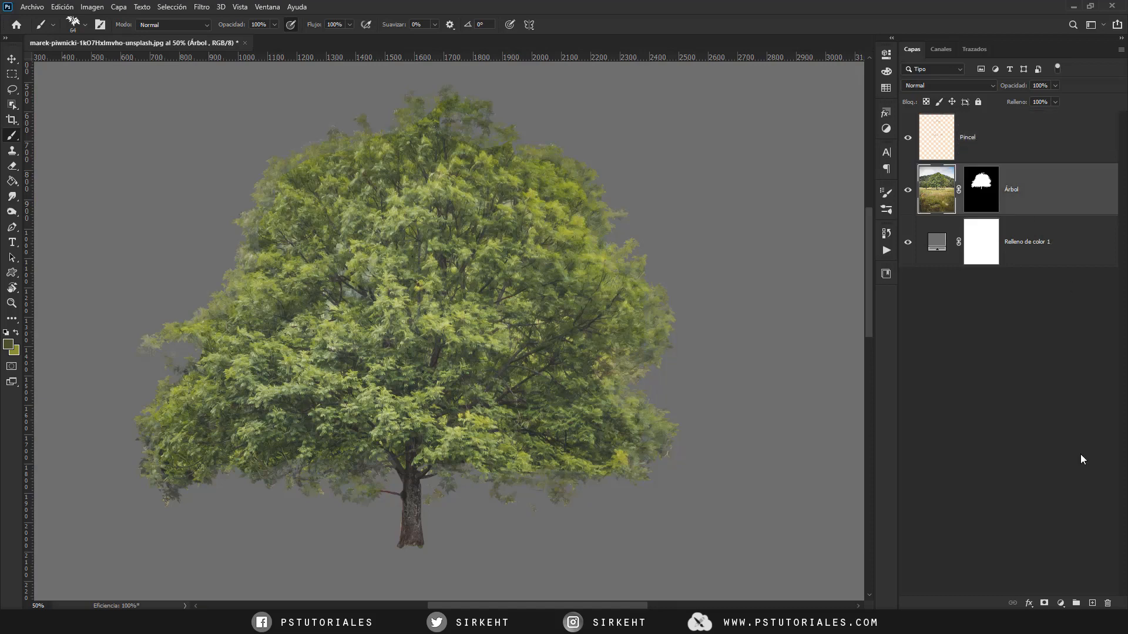
{"action": "left_click", "coordinate": [1087, 600]}
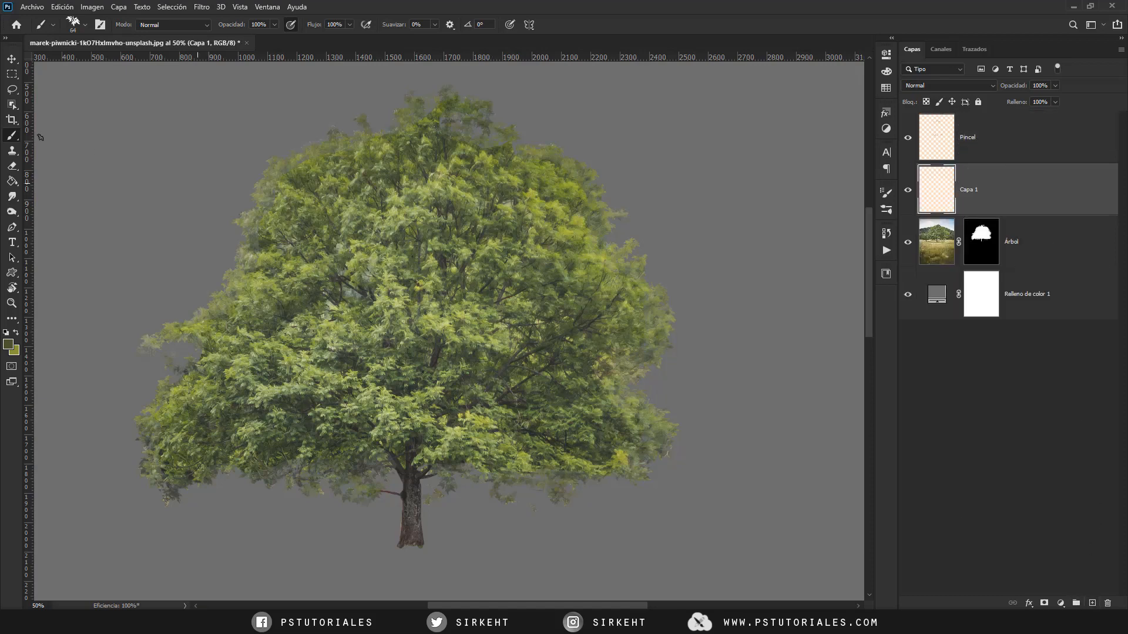
{"action": "left_click", "coordinate": [11, 152]}
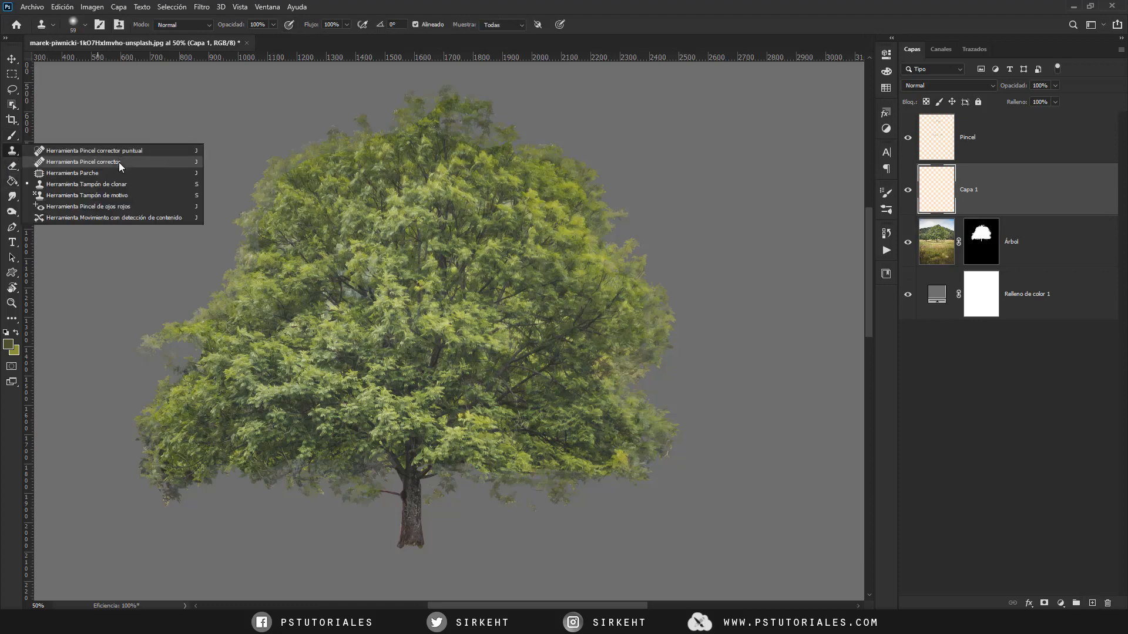
{"action": "left_click", "coordinate": [503, 24]}
{"action": "left_click", "coordinate": [590, 24]}
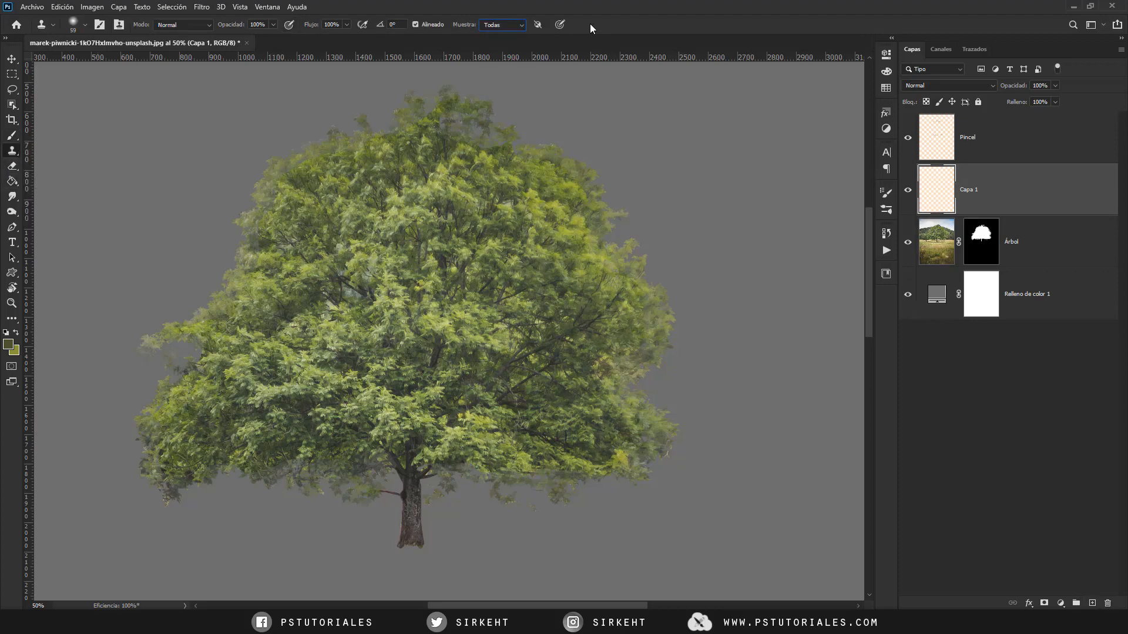
{"action": "left_click", "coordinate": [524, 25]}
{"action": "left_click", "coordinate": [504, 44]}
- Rename the new clone layer Tampon and hide the Pincel layer
{"action": "double_click", "coordinate": [974, 189]}
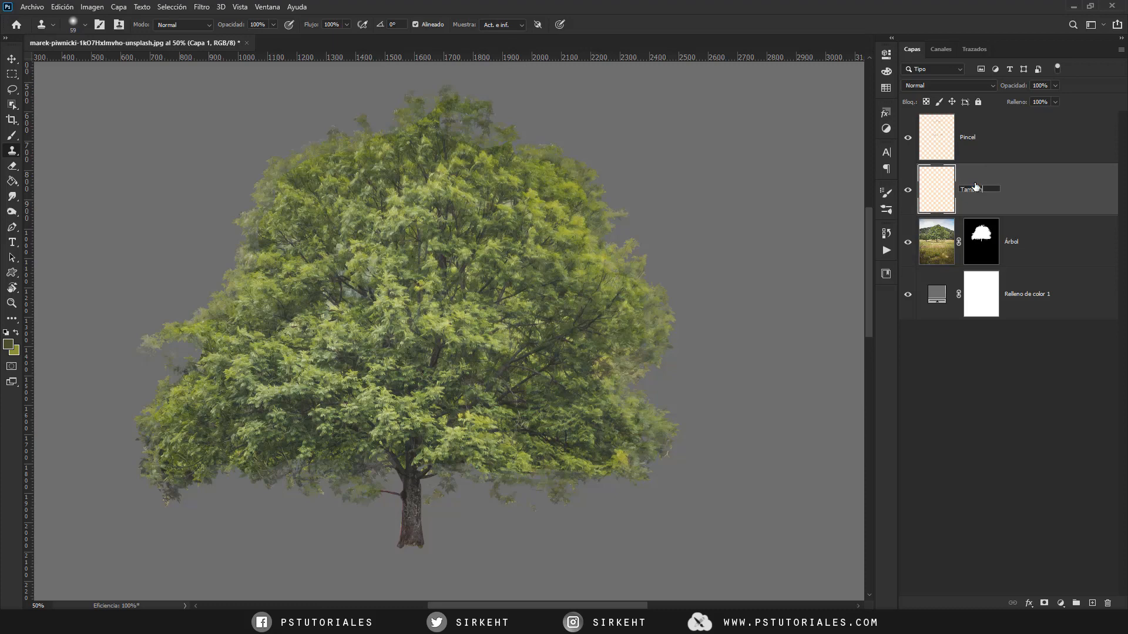
{"action": "key", "text": "Return"}
{"action": "left_click", "coordinate": [908, 138]}
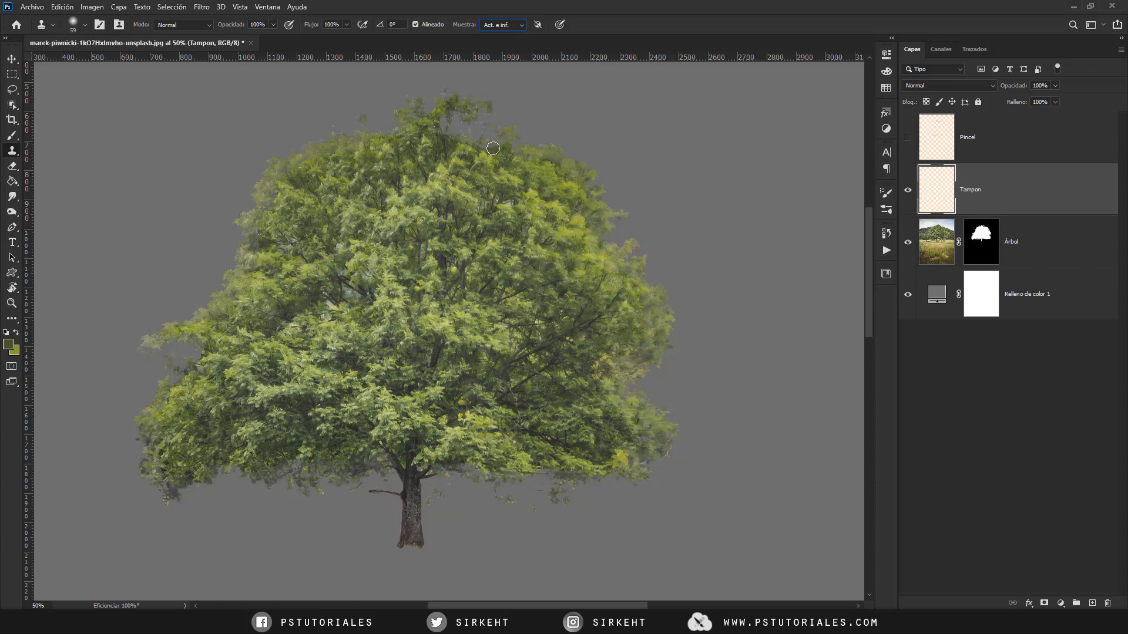
- Clone foliage from inside the crown along its thin upper-left edge on the Tampon layer
{"action": "scroll", "coordinate": [432, 229], "scroll_direction": "up", "scroll_amount": 5}
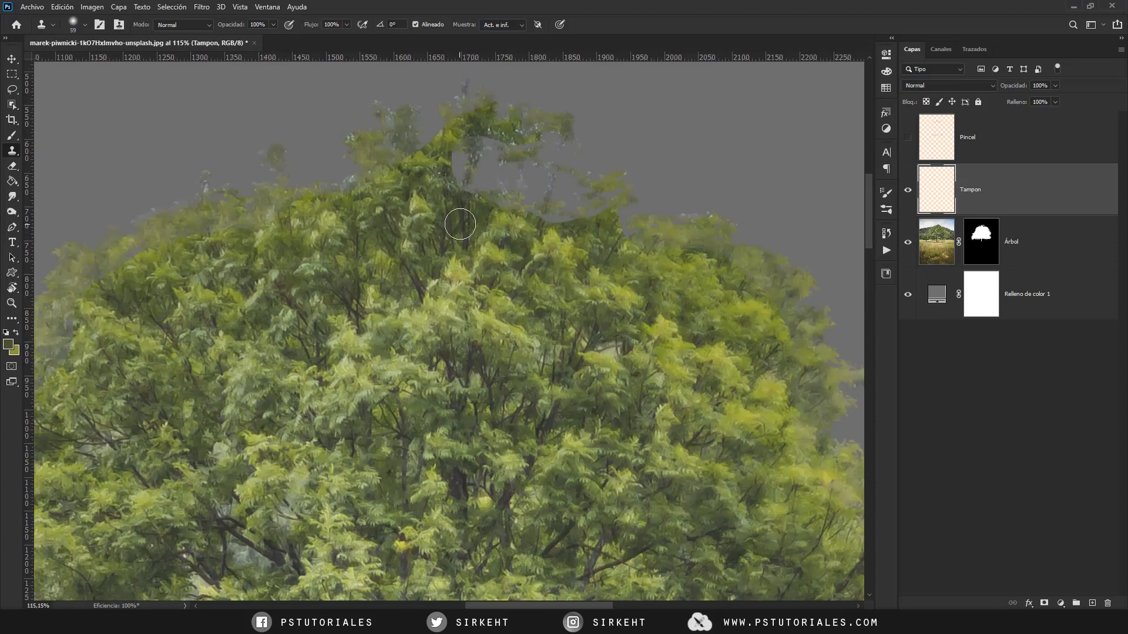
{"action": "left_click_drag", "start_coordinate": [596, 305], "coordinate": [492, 249]}
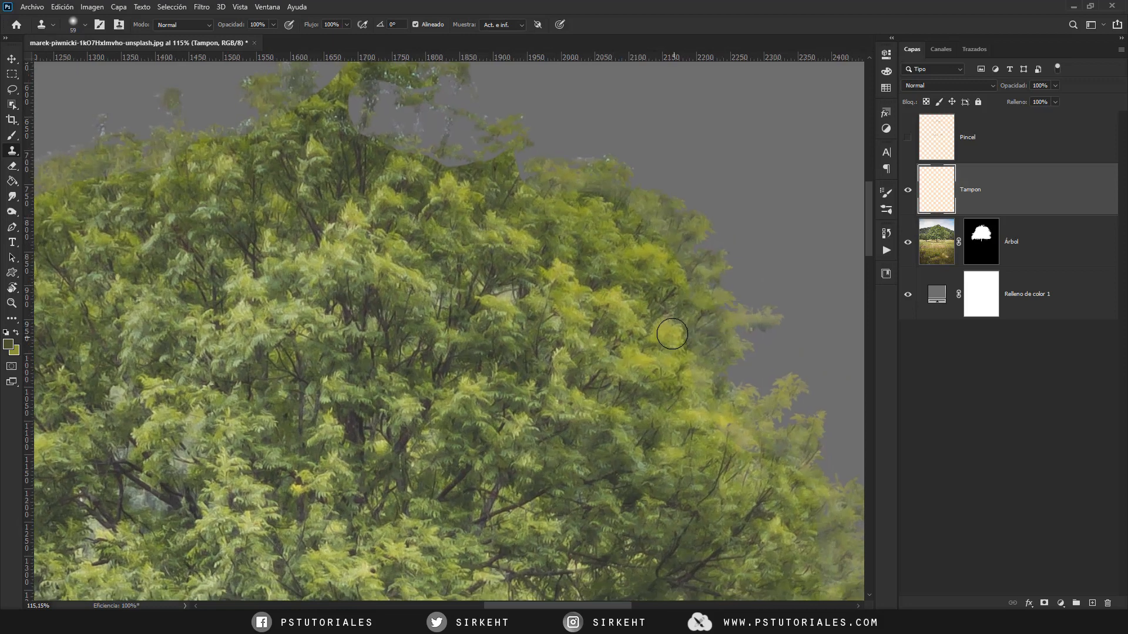
{"action": "left_click", "coordinate": [670, 334], "text": "alt"}
{"action": "mouse_move", "coordinate": [354, 194]}
{"action": "left_mouse_down"}
{"action": "mouse_move", "coordinate": [460, 259]}
{"action": "mouse_move", "coordinate": [512, 252]}
{"action": "left_mouse_up"}
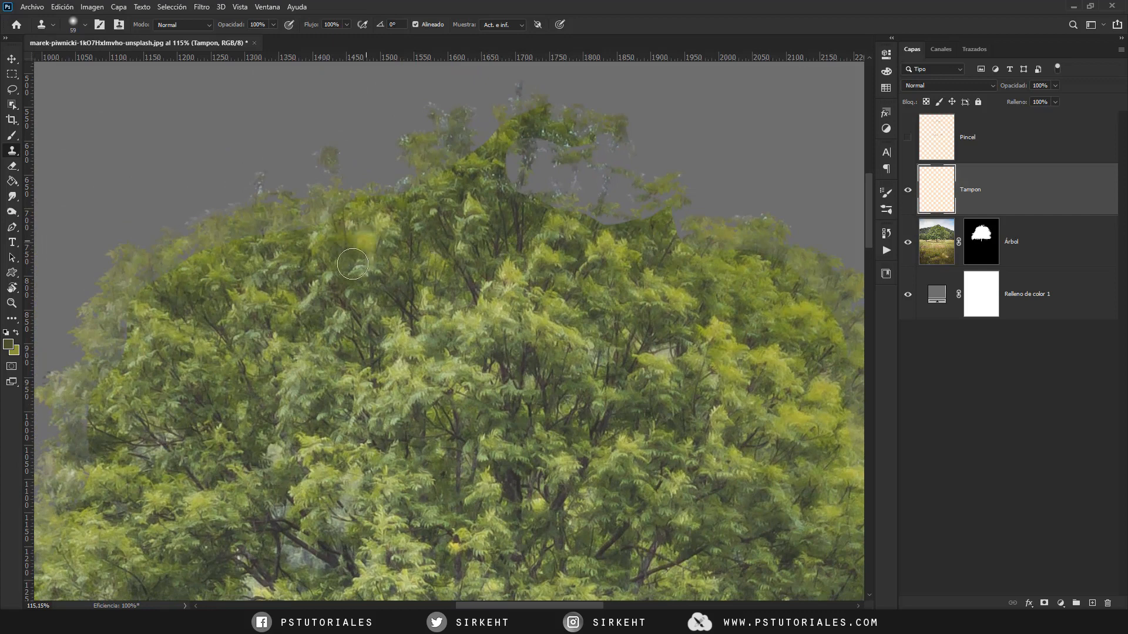
{"action": "left_click", "coordinate": [398, 224], "text": "alt"}
{"action": "mouse_move", "coordinate": [392, 190]}
{"action": "left_mouse_down"}
{"action": "mouse_move", "coordinate": [332, 186]}
{"action": "mouse_move", "coordinate": [321, 155]}
{"action": "mouse_move", "coordinate": [309, 192]}
{"action": "mouse_move", "coordinate": [252, 181]}
{"action": "mouse_move", "coordinate": [258, 200]}
{"action": "mouse_move", "coordinate": [245, 210]}
{"action": "mouse_move", "coordinate": [176, 209]}
{"action": "mouse_move", "coordinate": [180, 229]}
{"action": "mouse_move", "coordinate": [164, 243]}
{"action": "mouse_move", "coordinate": [135, 234]}
{"action": "mouse_move", "coordinate": [126, 268]}
{"action": "mouse_move", "coordinate": [113, 261]}
{"action": "mouse_move", "coordinate": [193, 234]}
{"action": "left_mouse_up"}
{"action": "left_click_drag", "start_coordinate": [411, 267], "coordinate": [369, 279]}
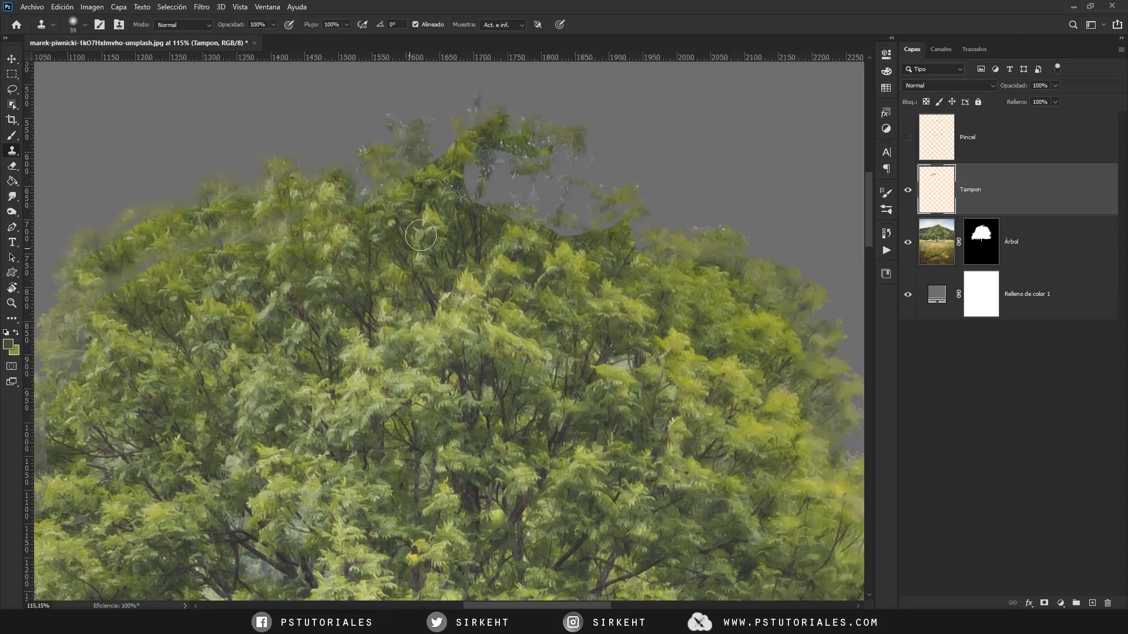
- Clone foliage over the treetop and the gap to its right on Tampon, and compare with the layer hidden
{"action": "left_click", "coordinate": [433, 230], "text": "alt"}
{"action": "mouse_move", "coordinate": [456, 148]}
{"action": "left_mouse_down"}
{"action": "mouse_move", "coordinate": [456, 122]}
{"action": "mouse_move", "coordinate": [442, 157]}
{"action": "mouse_move", "coordinate": [388, 128]}
{"action": "mouse_move", "coordinate": [355, 147]}
{"action": "mouse_move", "coordinate": [361, 173]}
{"action": "mouse_move", "coordinate": [348, 180]}
{"action": "mouse_move", "coordinate": [331, 160]}
{"action": "mouse_move", "coordinate": [380, 184]}
{"action": "left_mouse_up"}
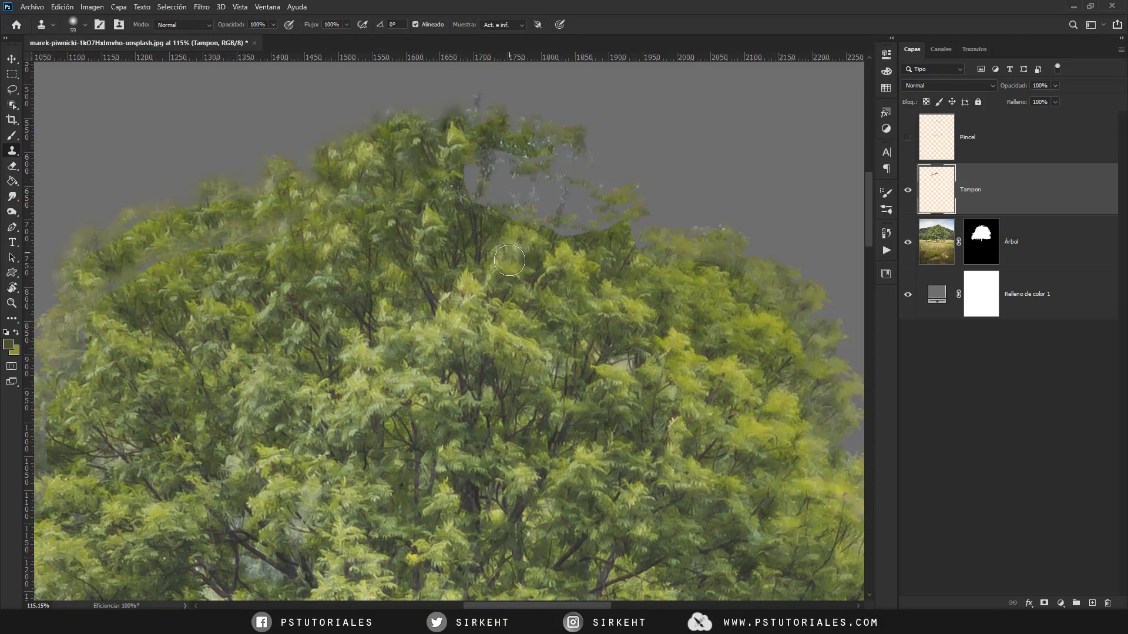
{"action": "left_click_drag", "start_coordinate": [513, 250], "coordinate": [480, 252]}
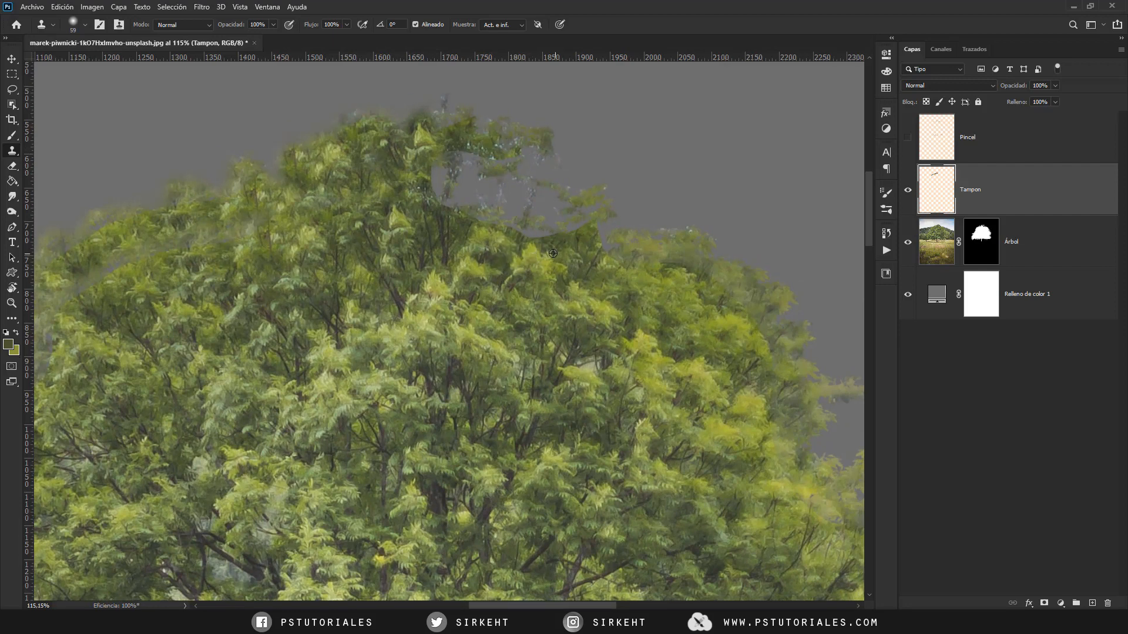
{"action": "mouse_move", "coordinate": [551, 255]}
{"action": "left_mouse_down"}
{"action": "mouse_move", "coordinate": [526, 226]}
{"action": "mouse_move", "coordinate": [536, 207]}
{"action": "mouse_move", "coordinate": [492, 211]}
{"action": "mouse_move", "coordinate": [496, 164]}
{"action": "mouse_move", "coordinate": [481, 222]}
{"action": "mouse_move", "coordinate": [478, 137]}
{"action": "mouse_move", "coordinate": [490, 180]}
{"action": "mouse_move", "coordinate": [459, 159]}
{"action": "mouse_move", "coordinate": [452, 182]}
{"action": "mouse_move", "coordinate": [466, 130]}
{"action": "mouse_move", "coordinate": [520, 140]}
{"action": "mouse_move", "coordinate": [507, 161]}
{"action": "mouse_move", "coordinate": [453, 186]}
{"action": "mouse_move", "coordinate": [532, 159]}
{"action": "mouse_move", "coordinate": [537, 204]}
{"action": "mouse_move", "coordinate": [558, 212]}
{"action": "mouse_move", "coordinate": [595, 191]}
{"action": "mouse_move", "coordinate": [579, 232]}
{"action": "mouse_move", "coordinate": [650, 231]}
{"action": "mouse_move", "coordinate": [608, 255]}
{"action": "left_mouse_up"}
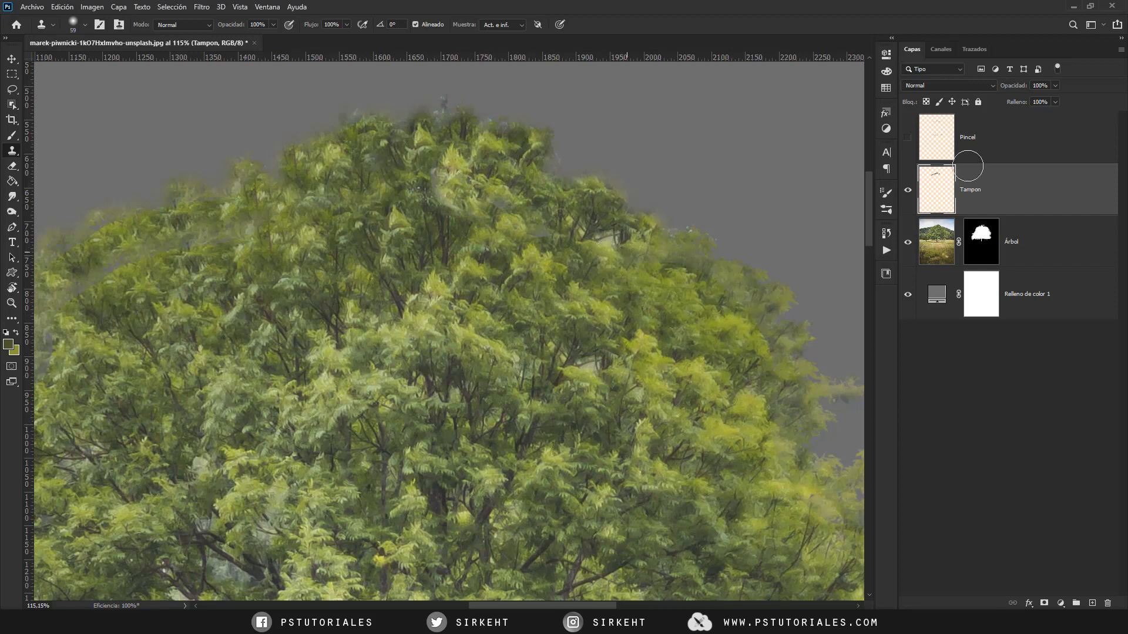
{"action": "left_click", "coordinate": [911, 192]}
- Add a layer mask to Tampon and paint black leaf shapes on it along the cloned upper-left crown edge
{"action": "left_click", "coordinate": [1045, 603]}
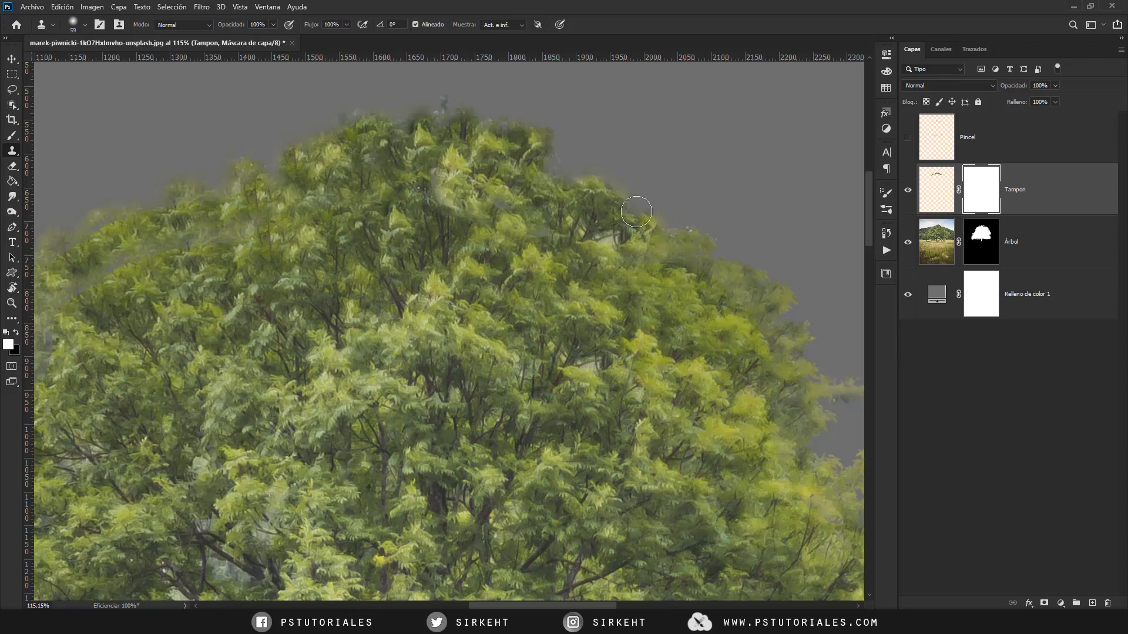
{"action": "key", "text": "b"}
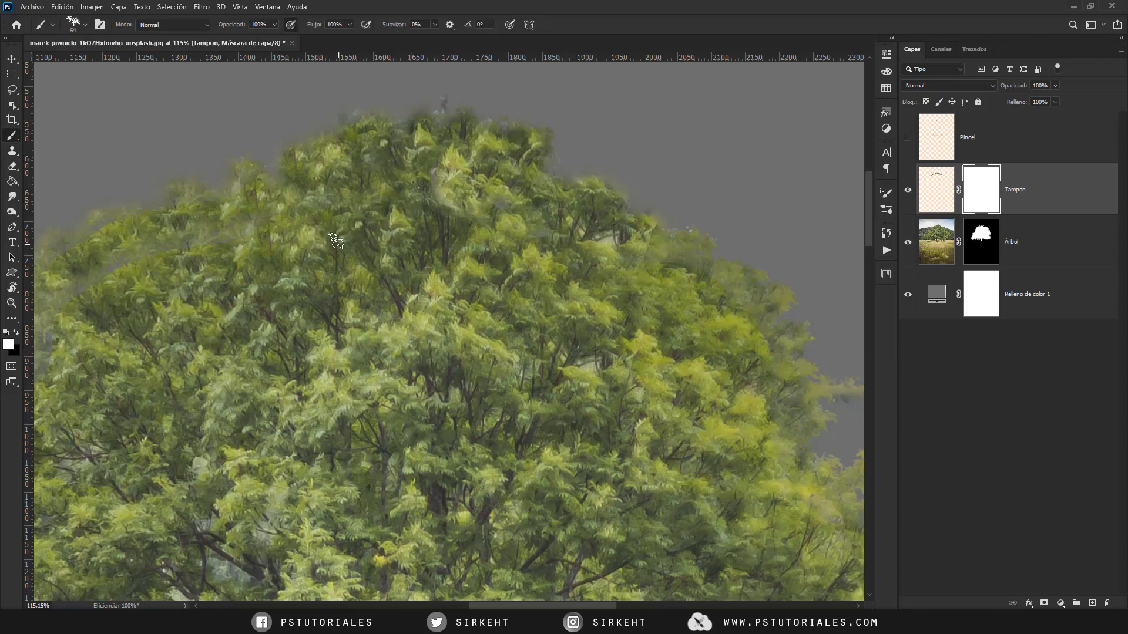
{"action": "left_click_drag", "start_coordinate": [306, 263], "coordinate": [348, 242]}
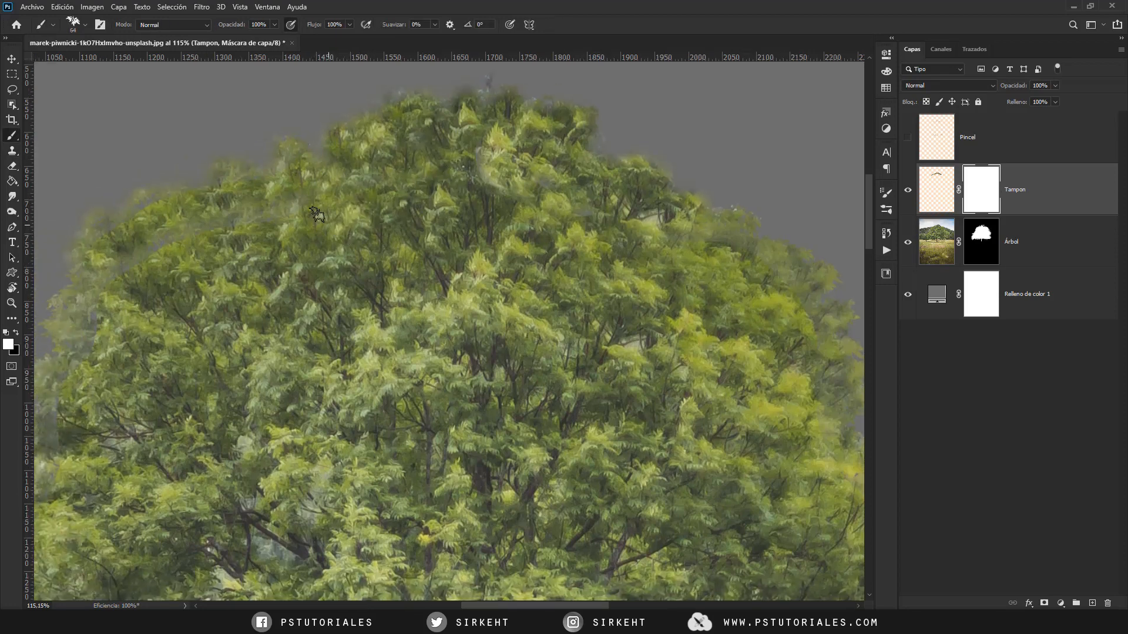
{"action": "key", "text": "x"}
{"action": "left_click_drag", "start_coordinate": [167, 244], "coordinate": [224, 230]}
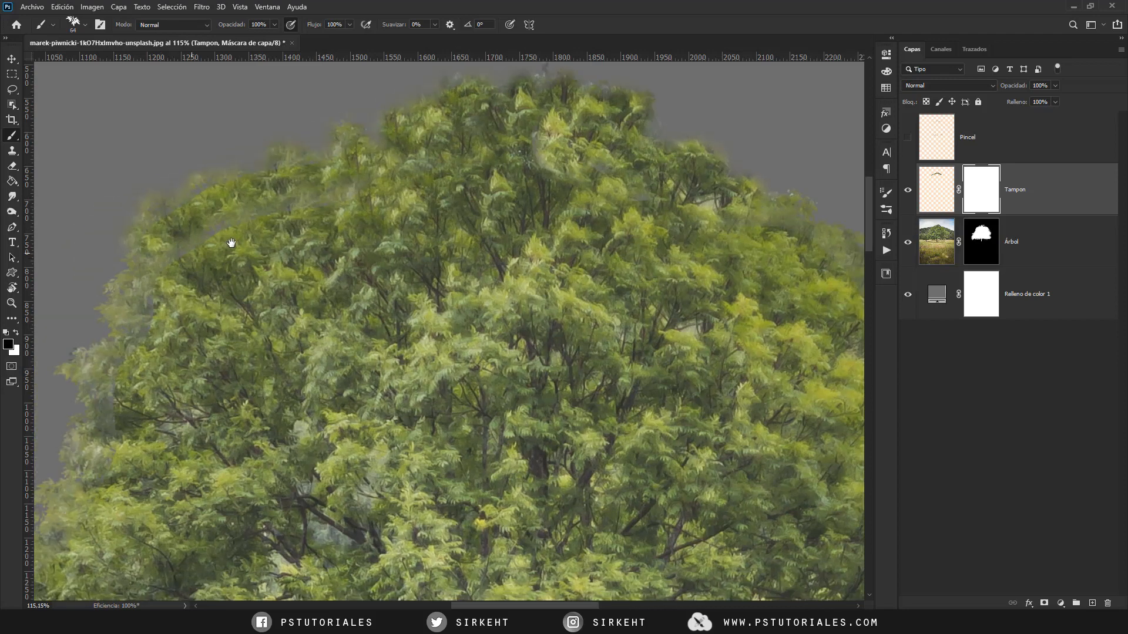
{"action": "left_click_drag", "start_coordinate": [182, 177], "coordinate": [189, 169]}
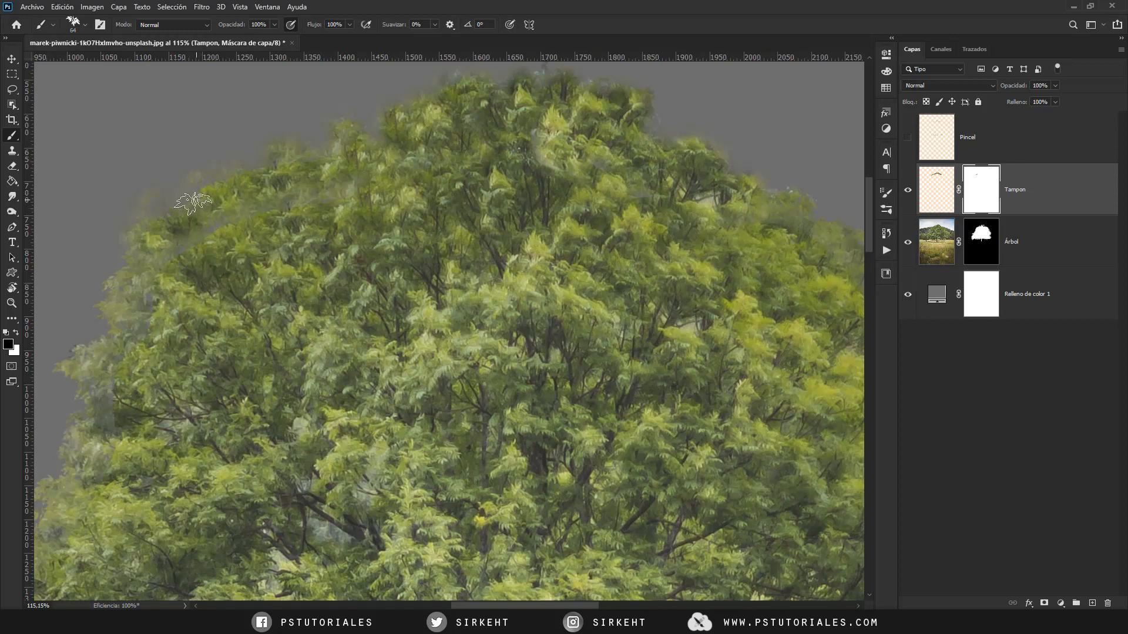
{"action": "left_click_drag", "start_coordinate": [232, 163], "coordinate": [217, 203]}
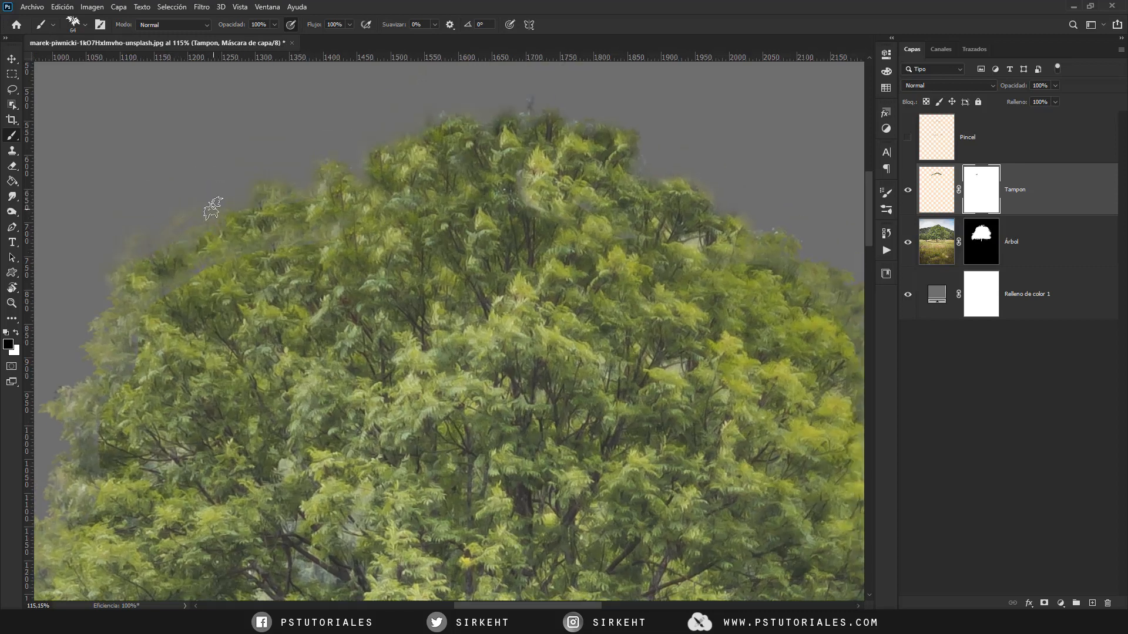
- Paint more black leaf shapes on the Tampon mask along the treetop and the upper-right crown edge
{"action": "left_click_drag", "start_coordinate": [388, 212], "coordinate": [299, 234]}
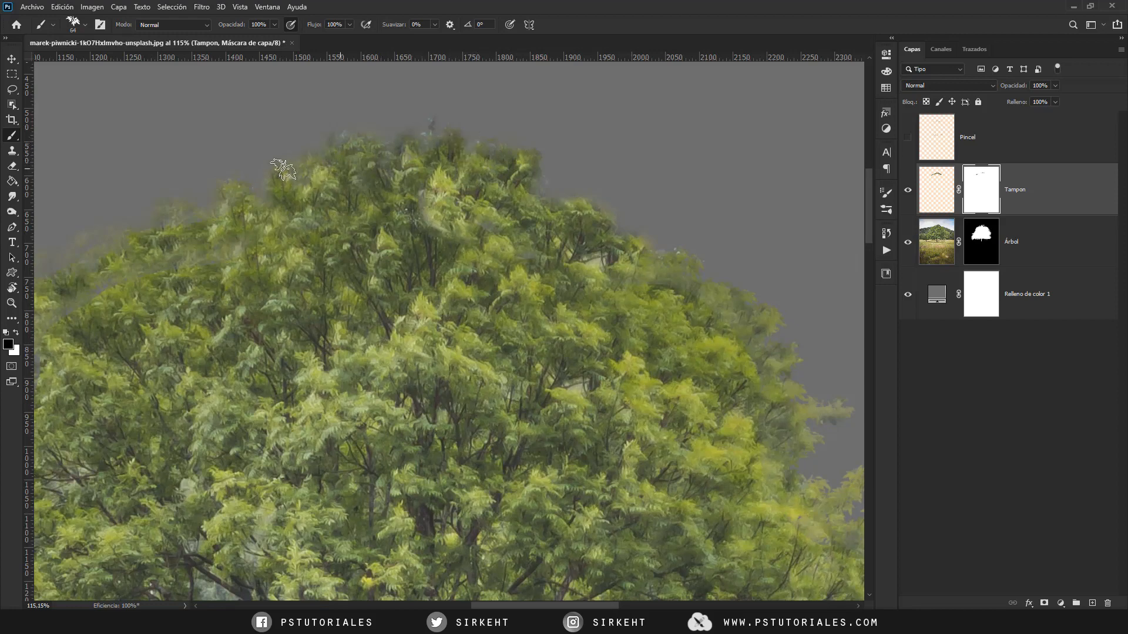
{"action": "left_click_drag", "start_coordinate": [444, 241], "coordinate": [409, 235]}
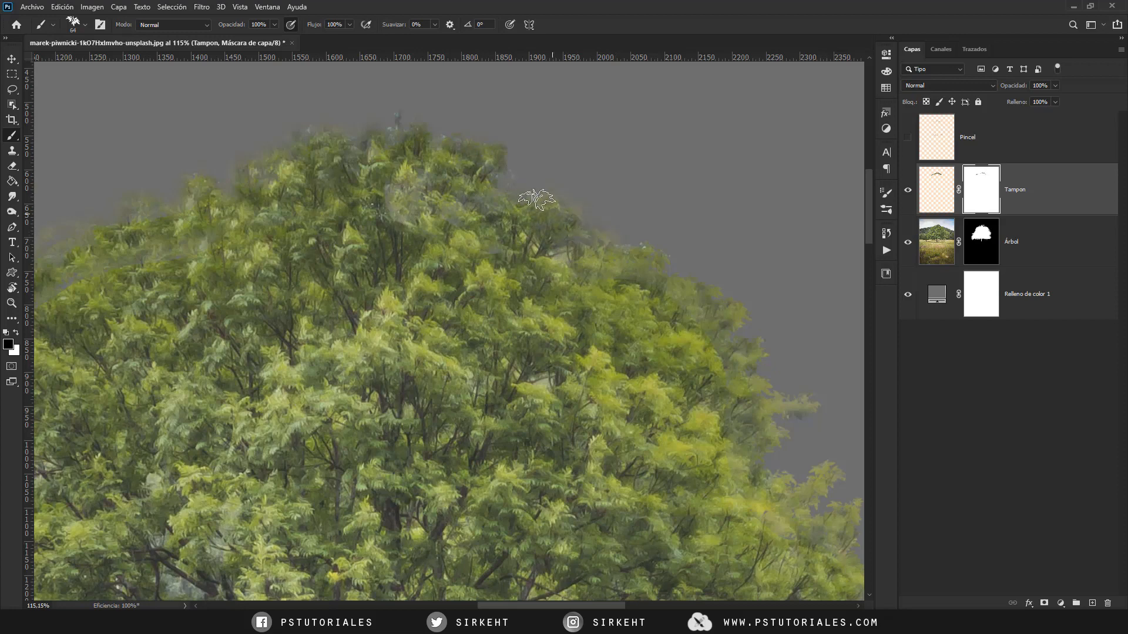
{"action": "left_click_drag", "start_coordinate": [371, 197], "coordinate": [491, 186]}
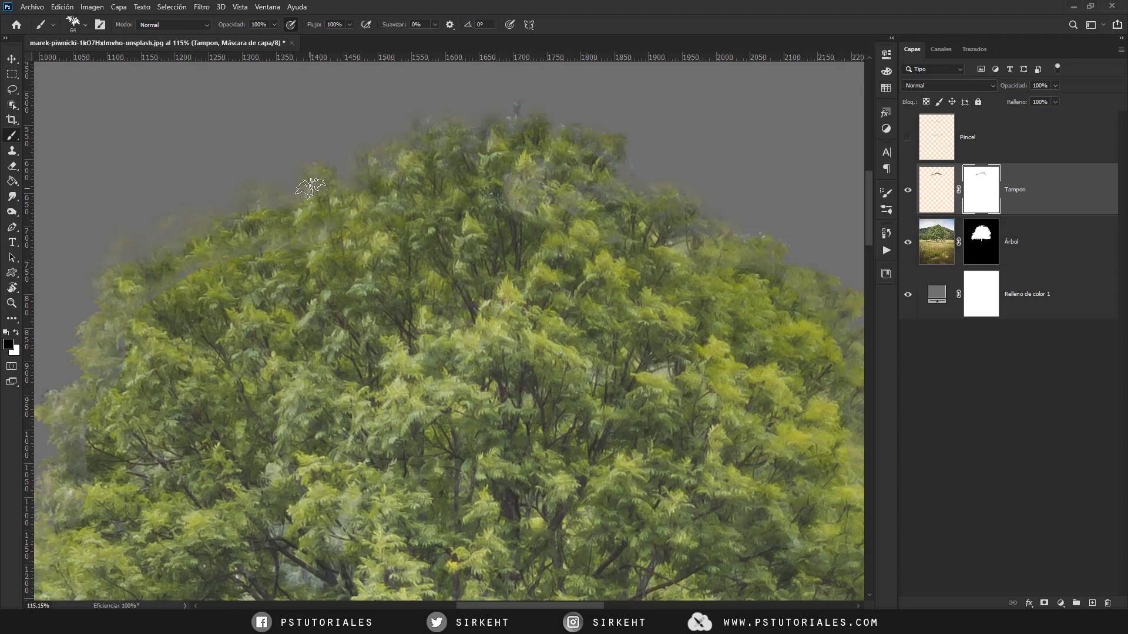
- Compare the crown with the Tampon mask disabled and enabled, and inspect the mask's leaf strokes on their own
{"action": "right_click", "coordinate": [977, 187]}
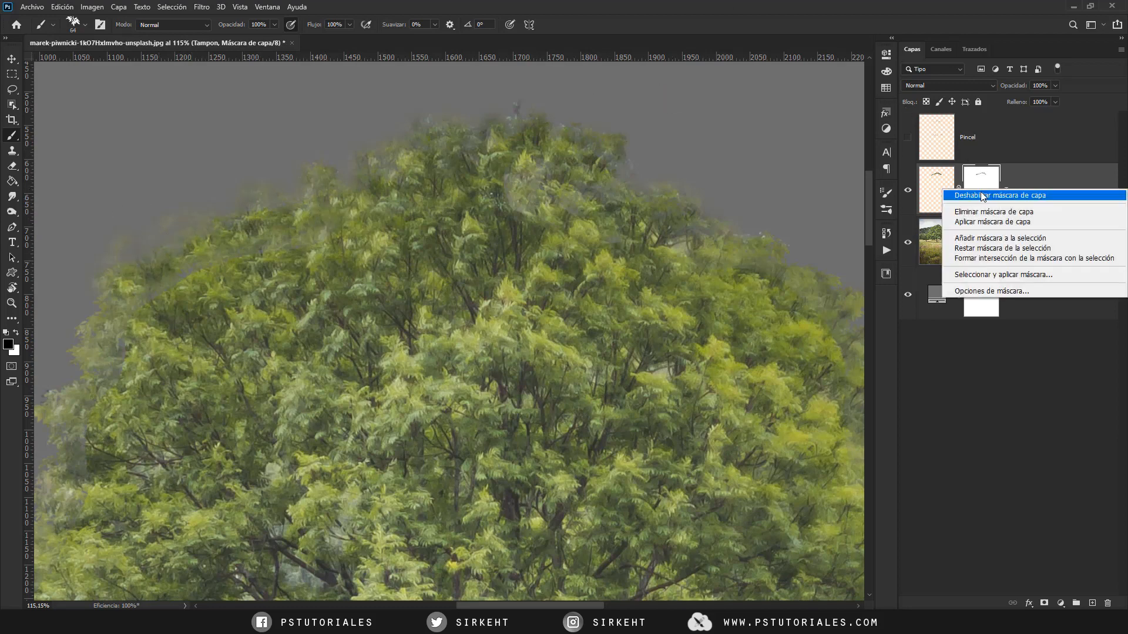
{"action": "left_click", "coordinate": [981, 193]}
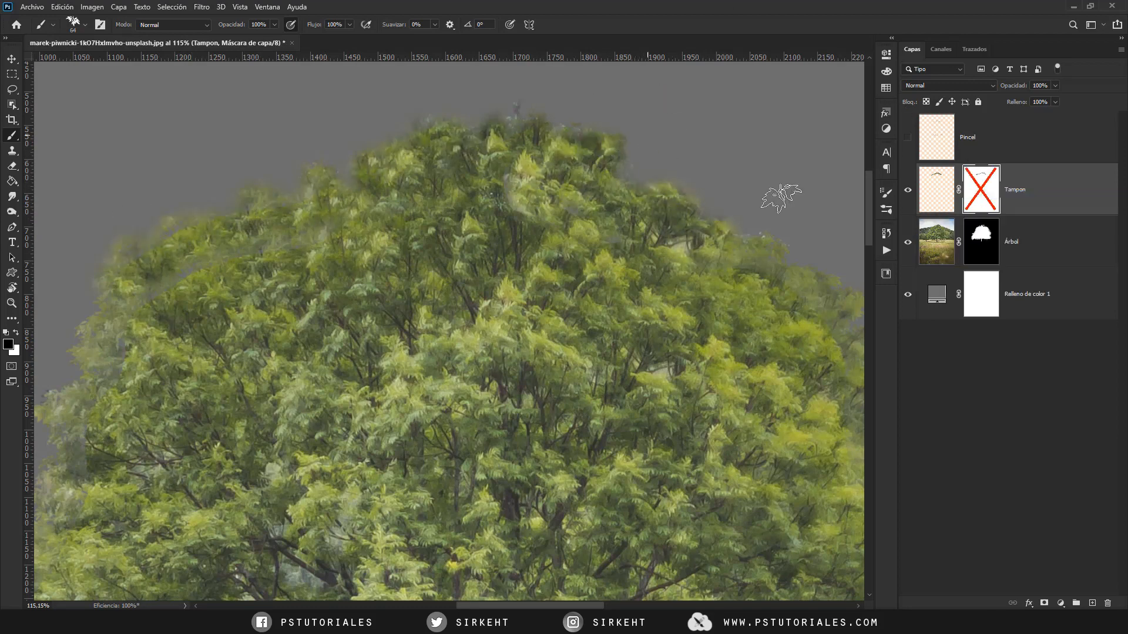
{"action": "right_click", "coordinate": [990, 194]}
{"action": "left_click", "coordinate": [992, 198]}
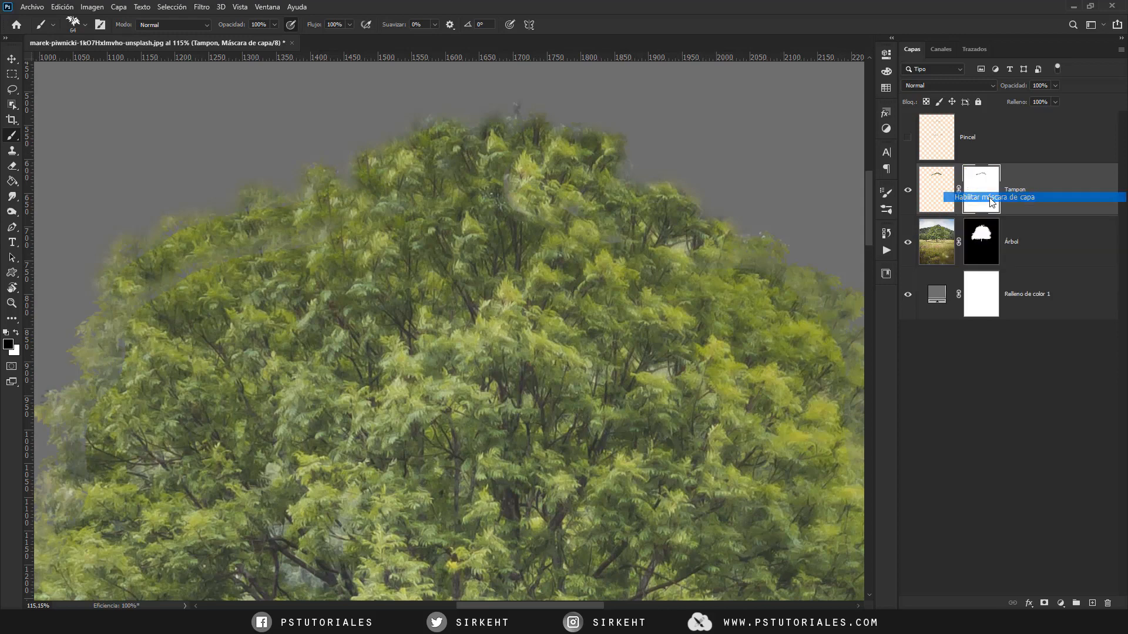
{"action": "left_click", "coordinate": [980, 193], "text": "alt"}
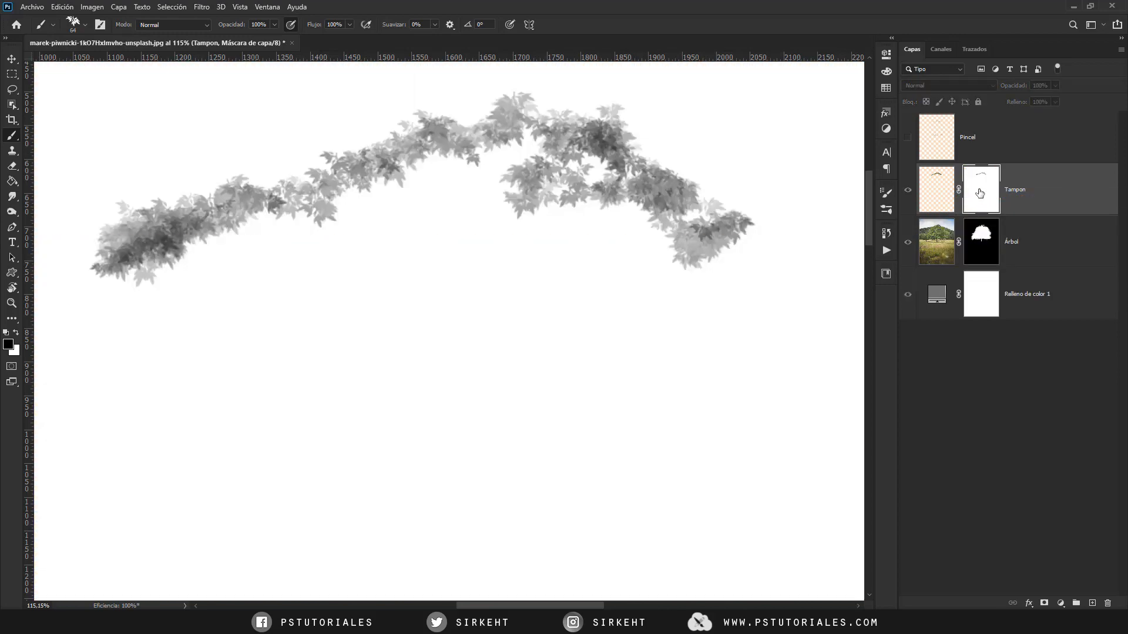
{"action": "left_click", "coordinate": [980, 192], "text": "alt"}
- Compare the finished cutout with the original photo by showing only the unmasked Árbol layer and restoring the other layers
{"action": "scroll", "coordinate": [691, 280], "scroll_direction": "down", "scroll_amount": 5}
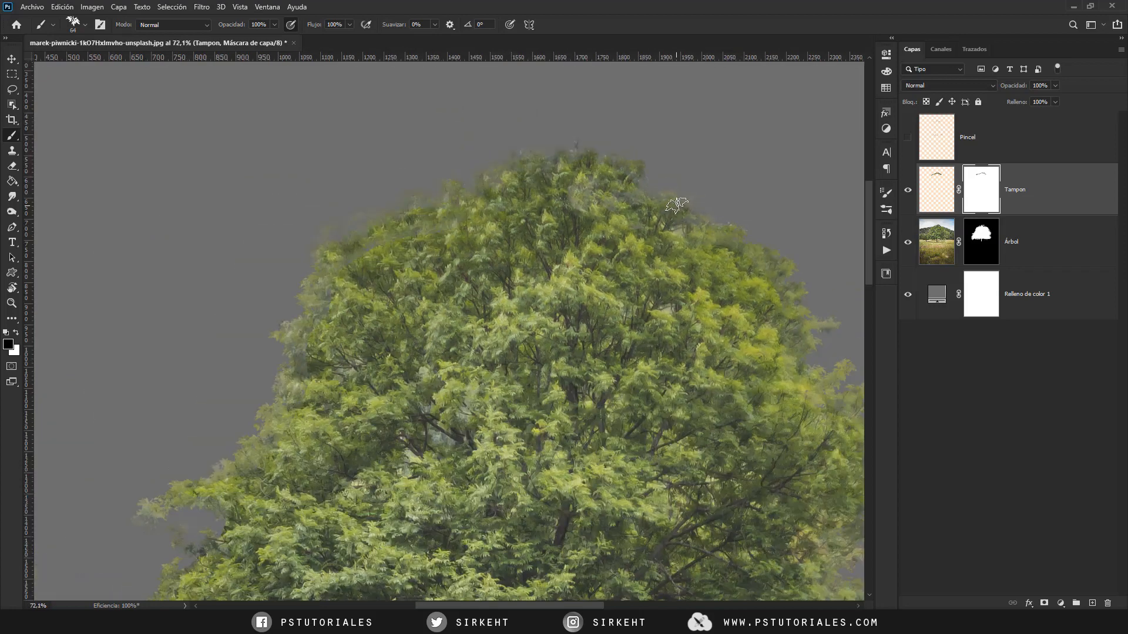
{"action": "scroll", "coordinate": [574, 247], "scroll_direction": "down", "scroll_amount": 4}
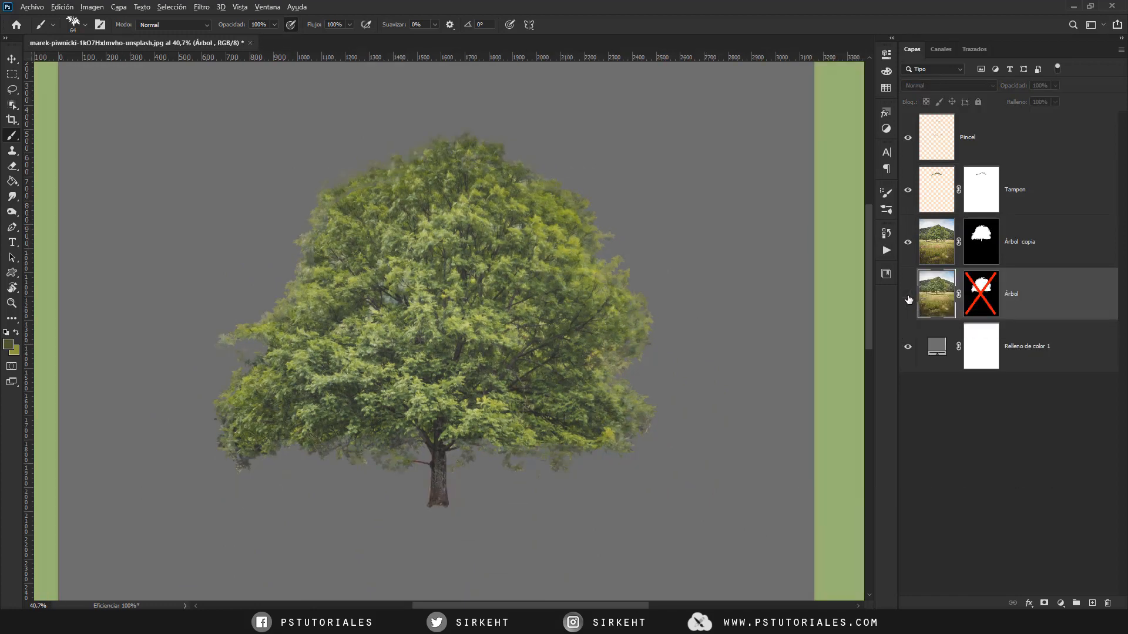
{"action": "left_click", "coordinate": [908, 296], "text": "alt"}
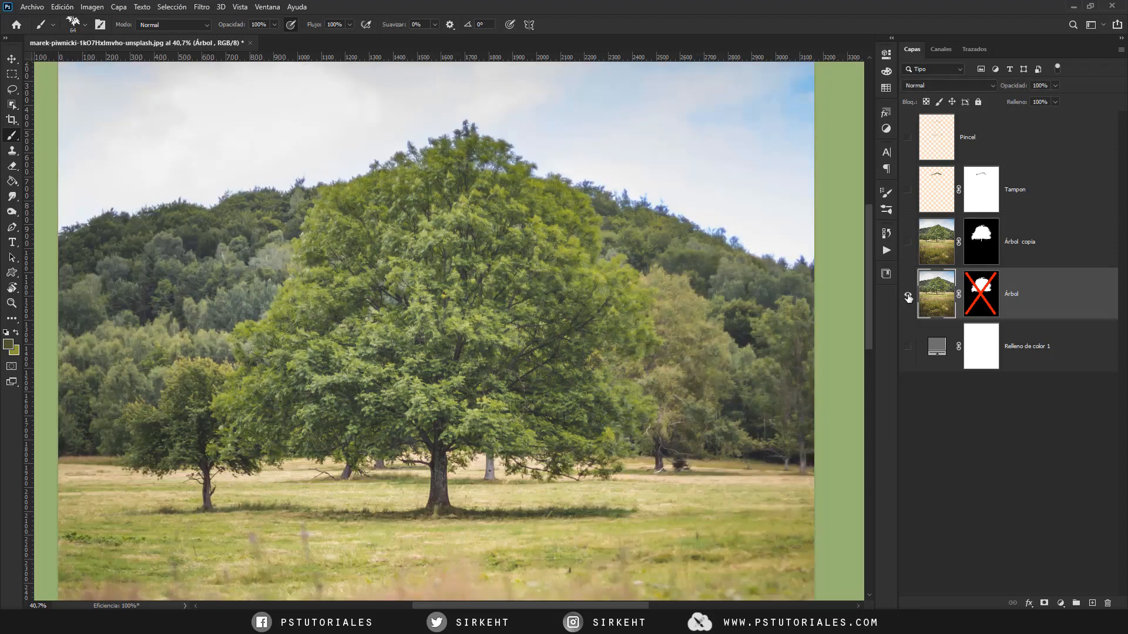
{"action": "left_click", "coordinate": [908, 296], "text": "alt"}
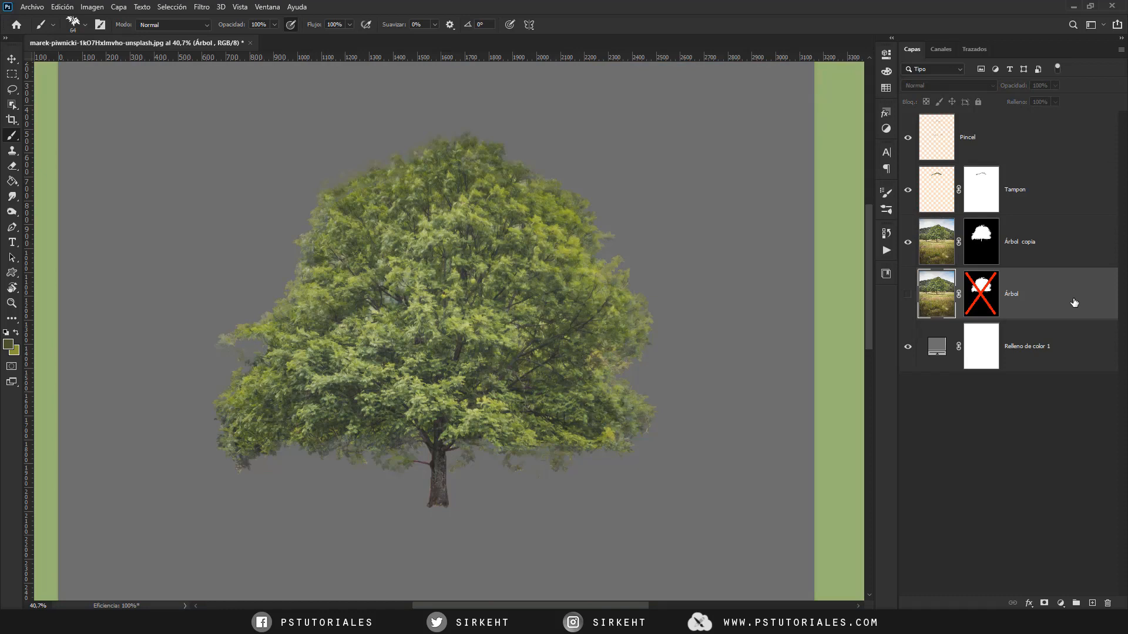
{"action": "scroll", "coordinate": [612, 383], "scroll_direction": "down", "scroll_amount": 3}
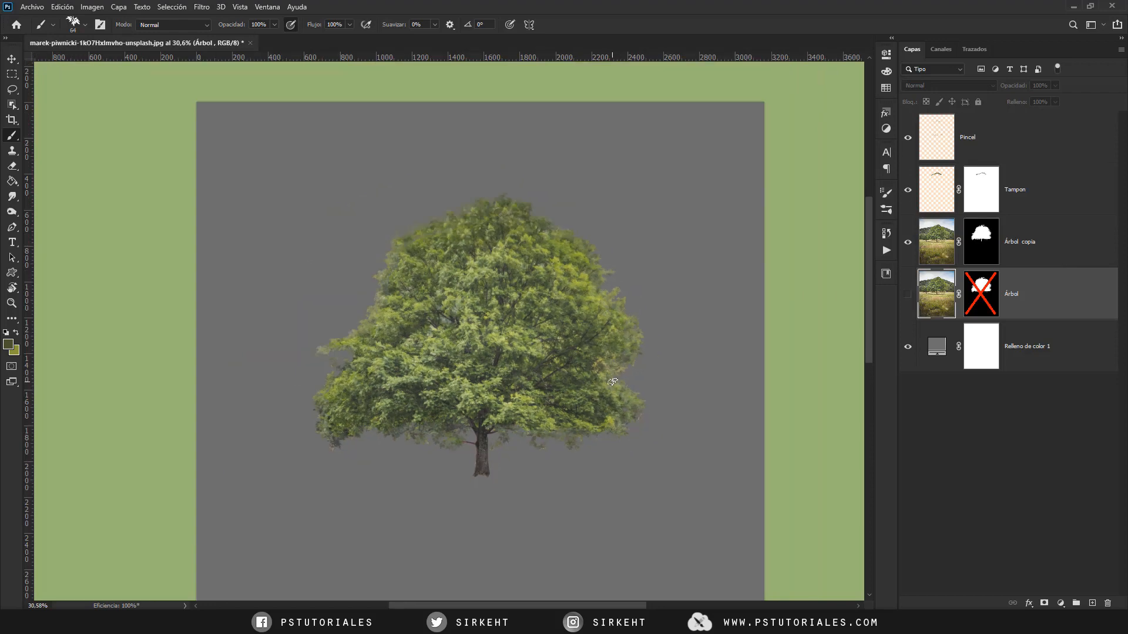
{"action": "scroll", "coordinate": [612, 382], "scroll_direction": "up", "scroll_amount": 1}
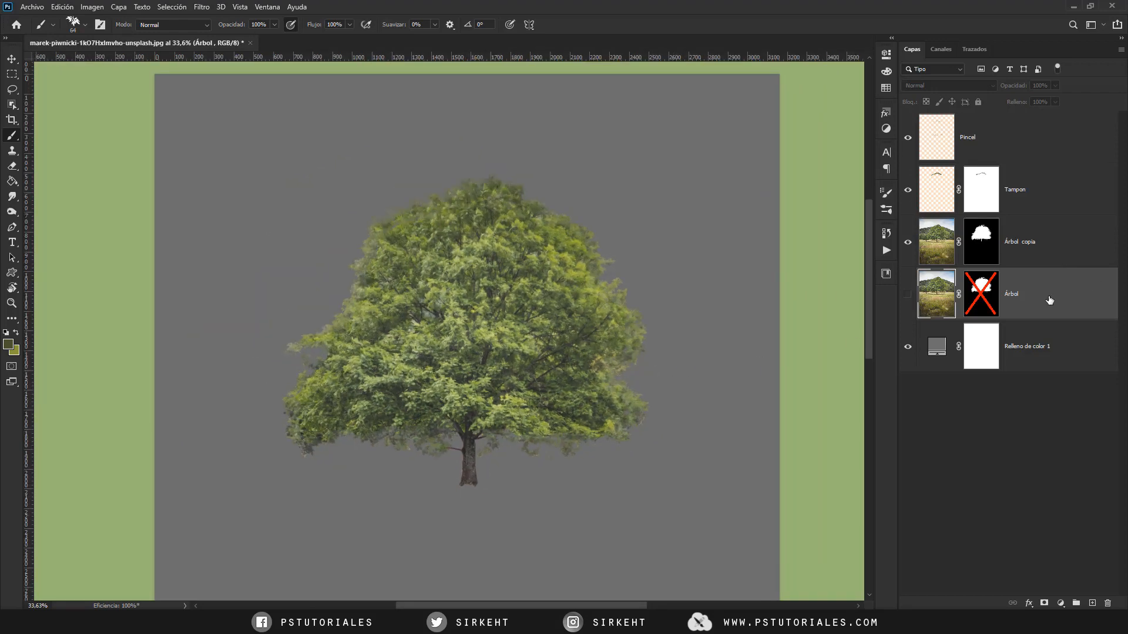
{"action": "left_click", "coordinate": [908, 295]}
{"action": "left_click", "coordinate": [908, 295]}
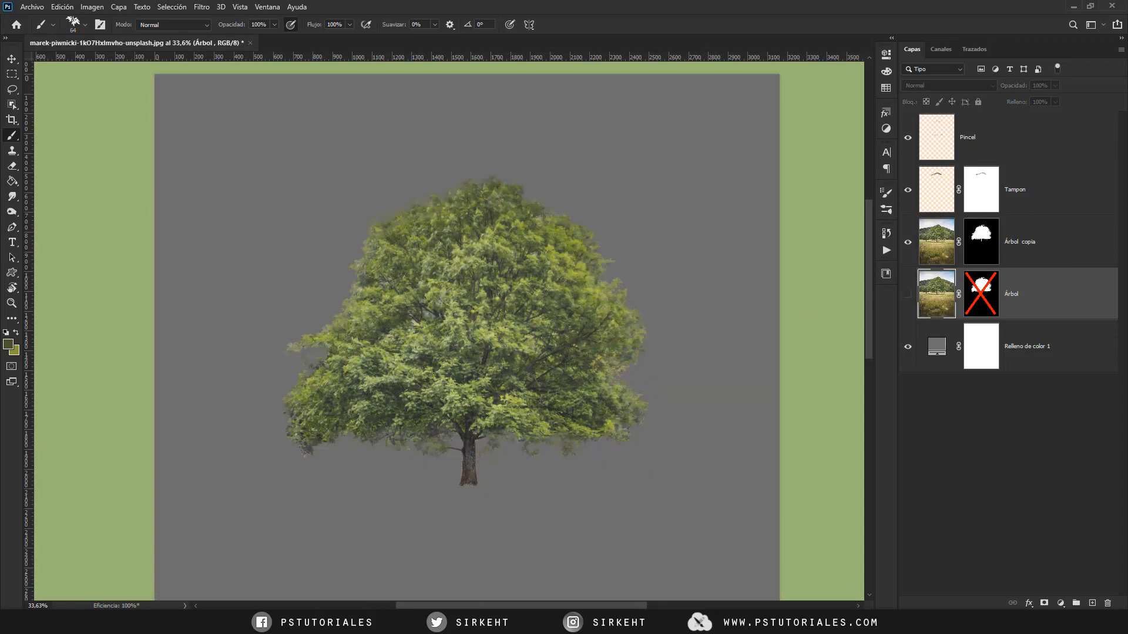